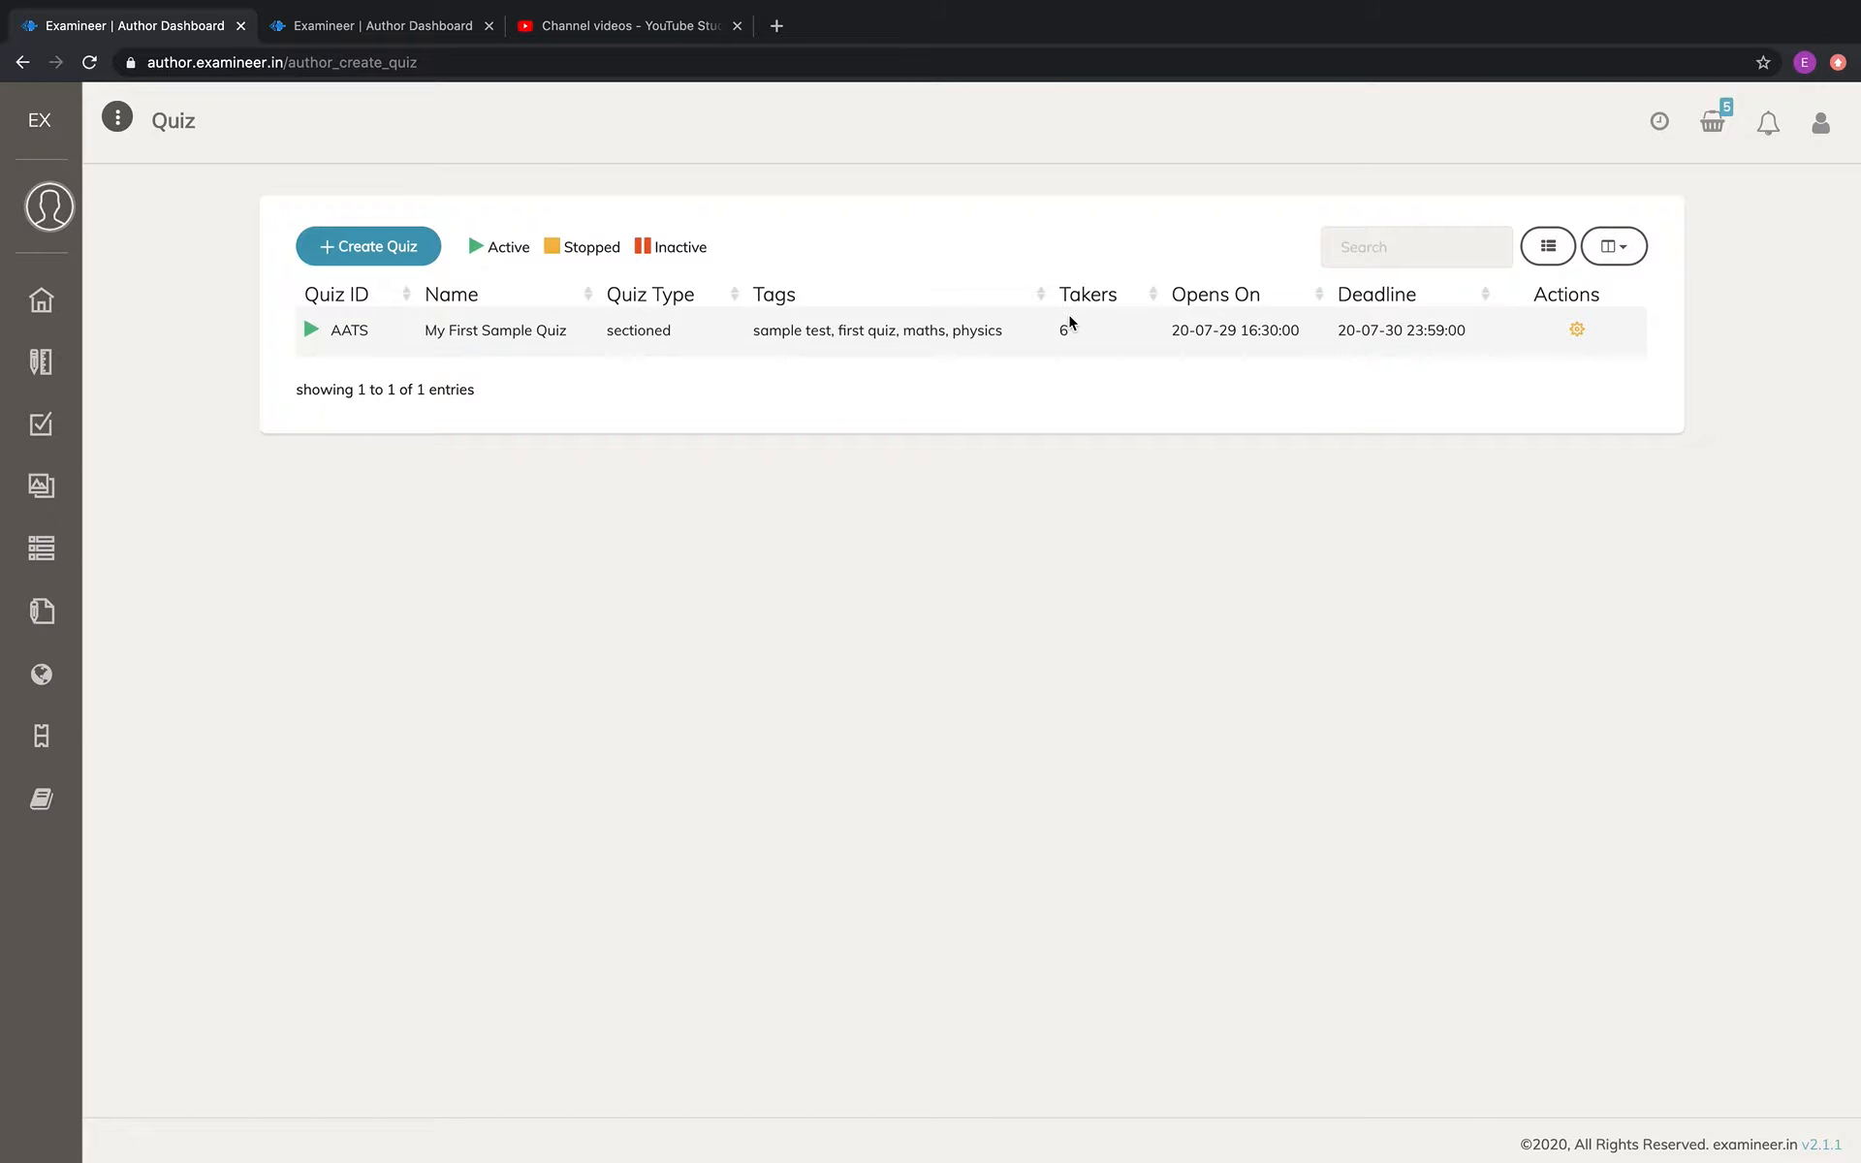
# - Start a new quiz from the template of My First Sample Quiz through its quiz settings
pyautogui.click(1578, 332)
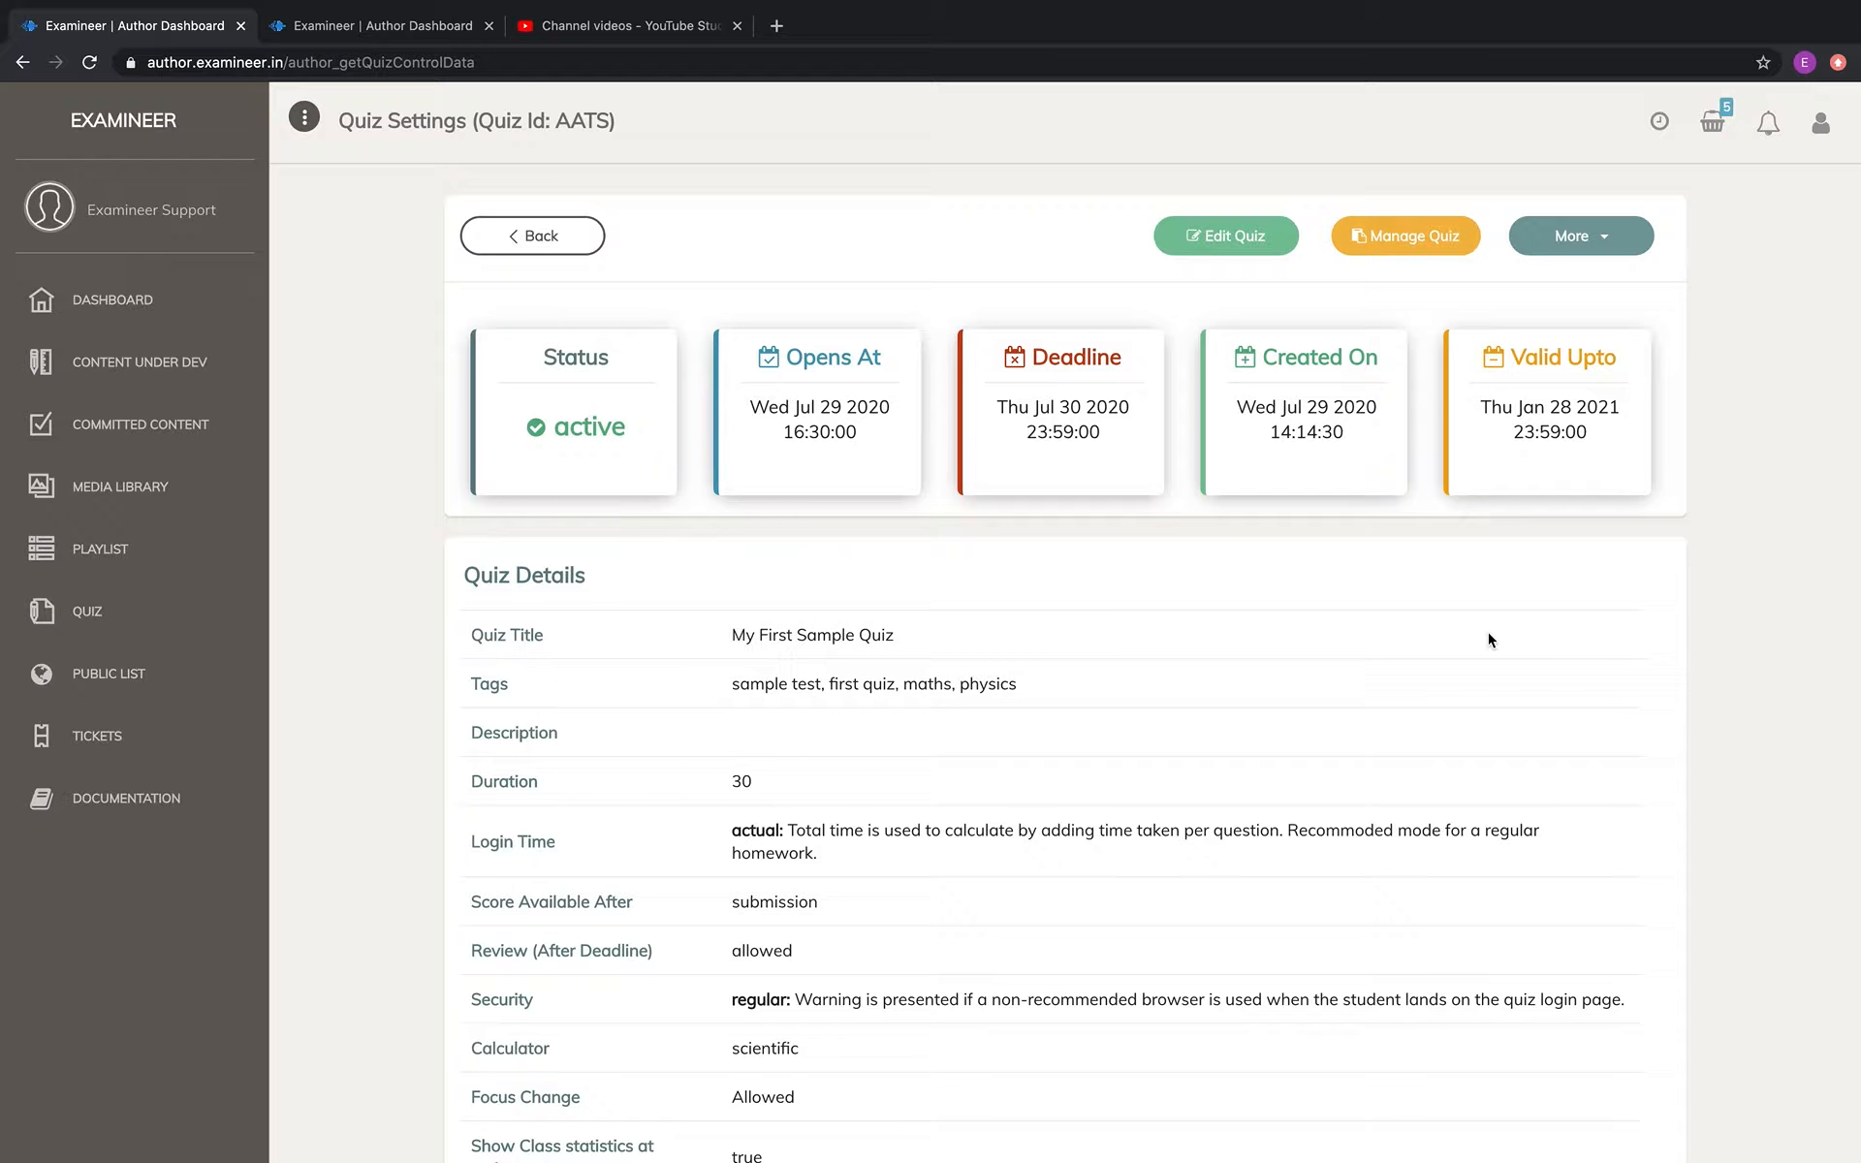
pyautogui.click(1592, 248)
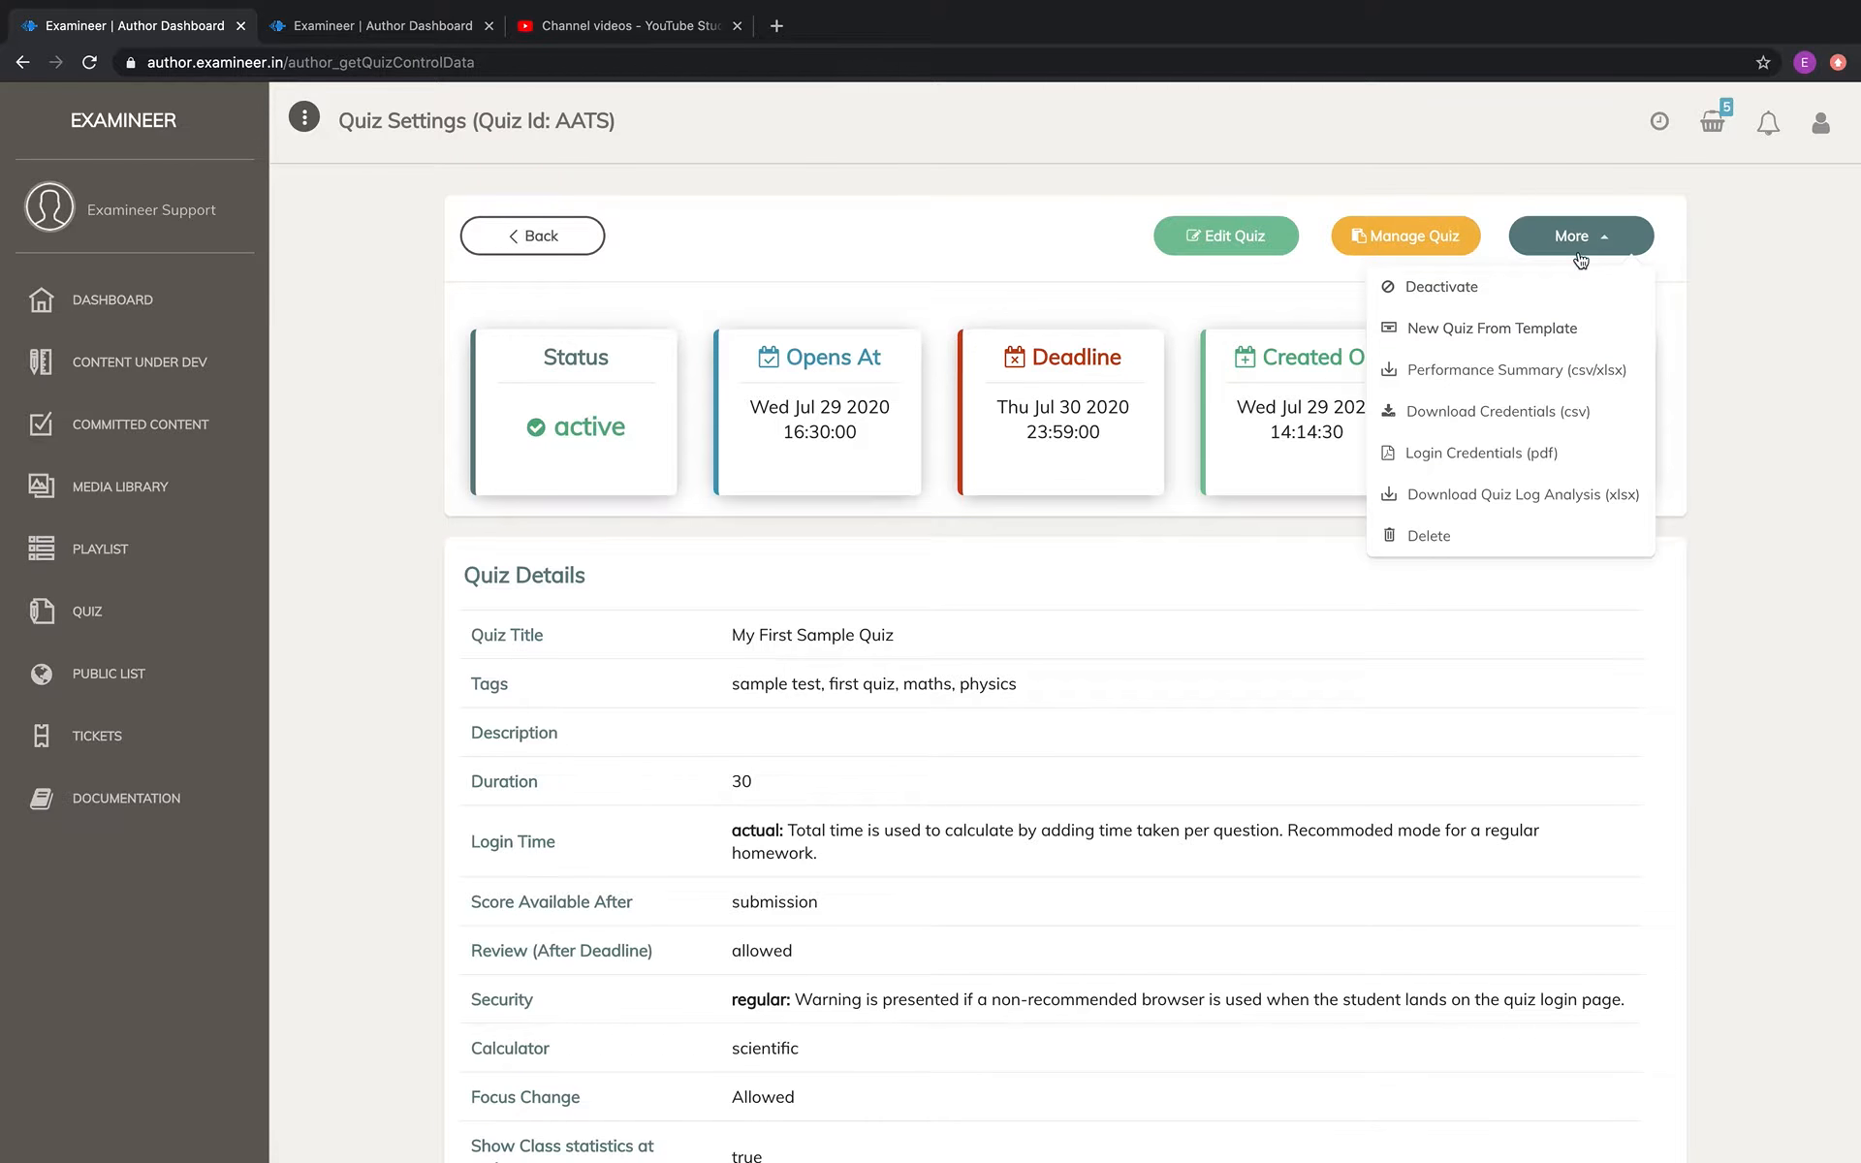
pyautogui.click(1536, 329)
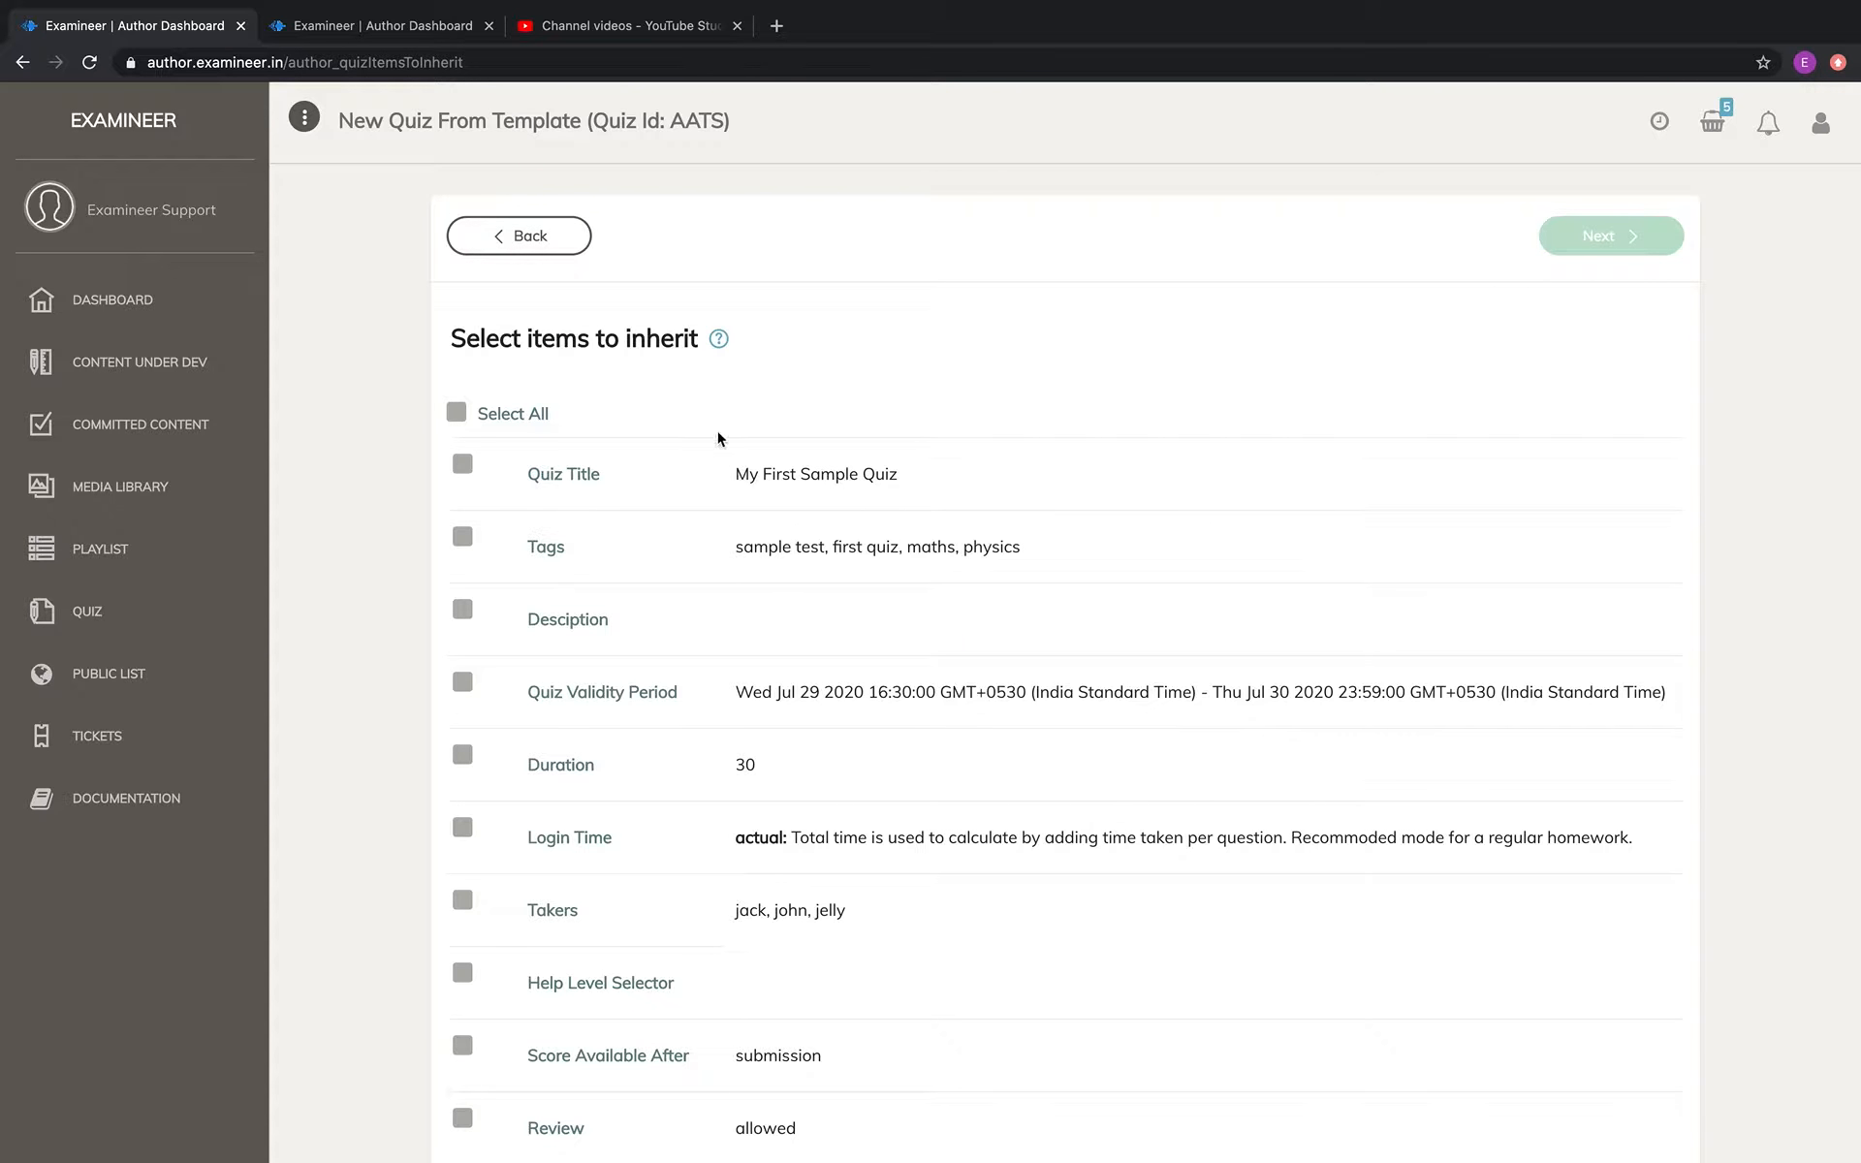
# - Select all items to inherit from the template quiz and proceed to the new quiz's metadata
pyautogui.click(456, 413)
pyautogui.scroll(-7, 875, 700)
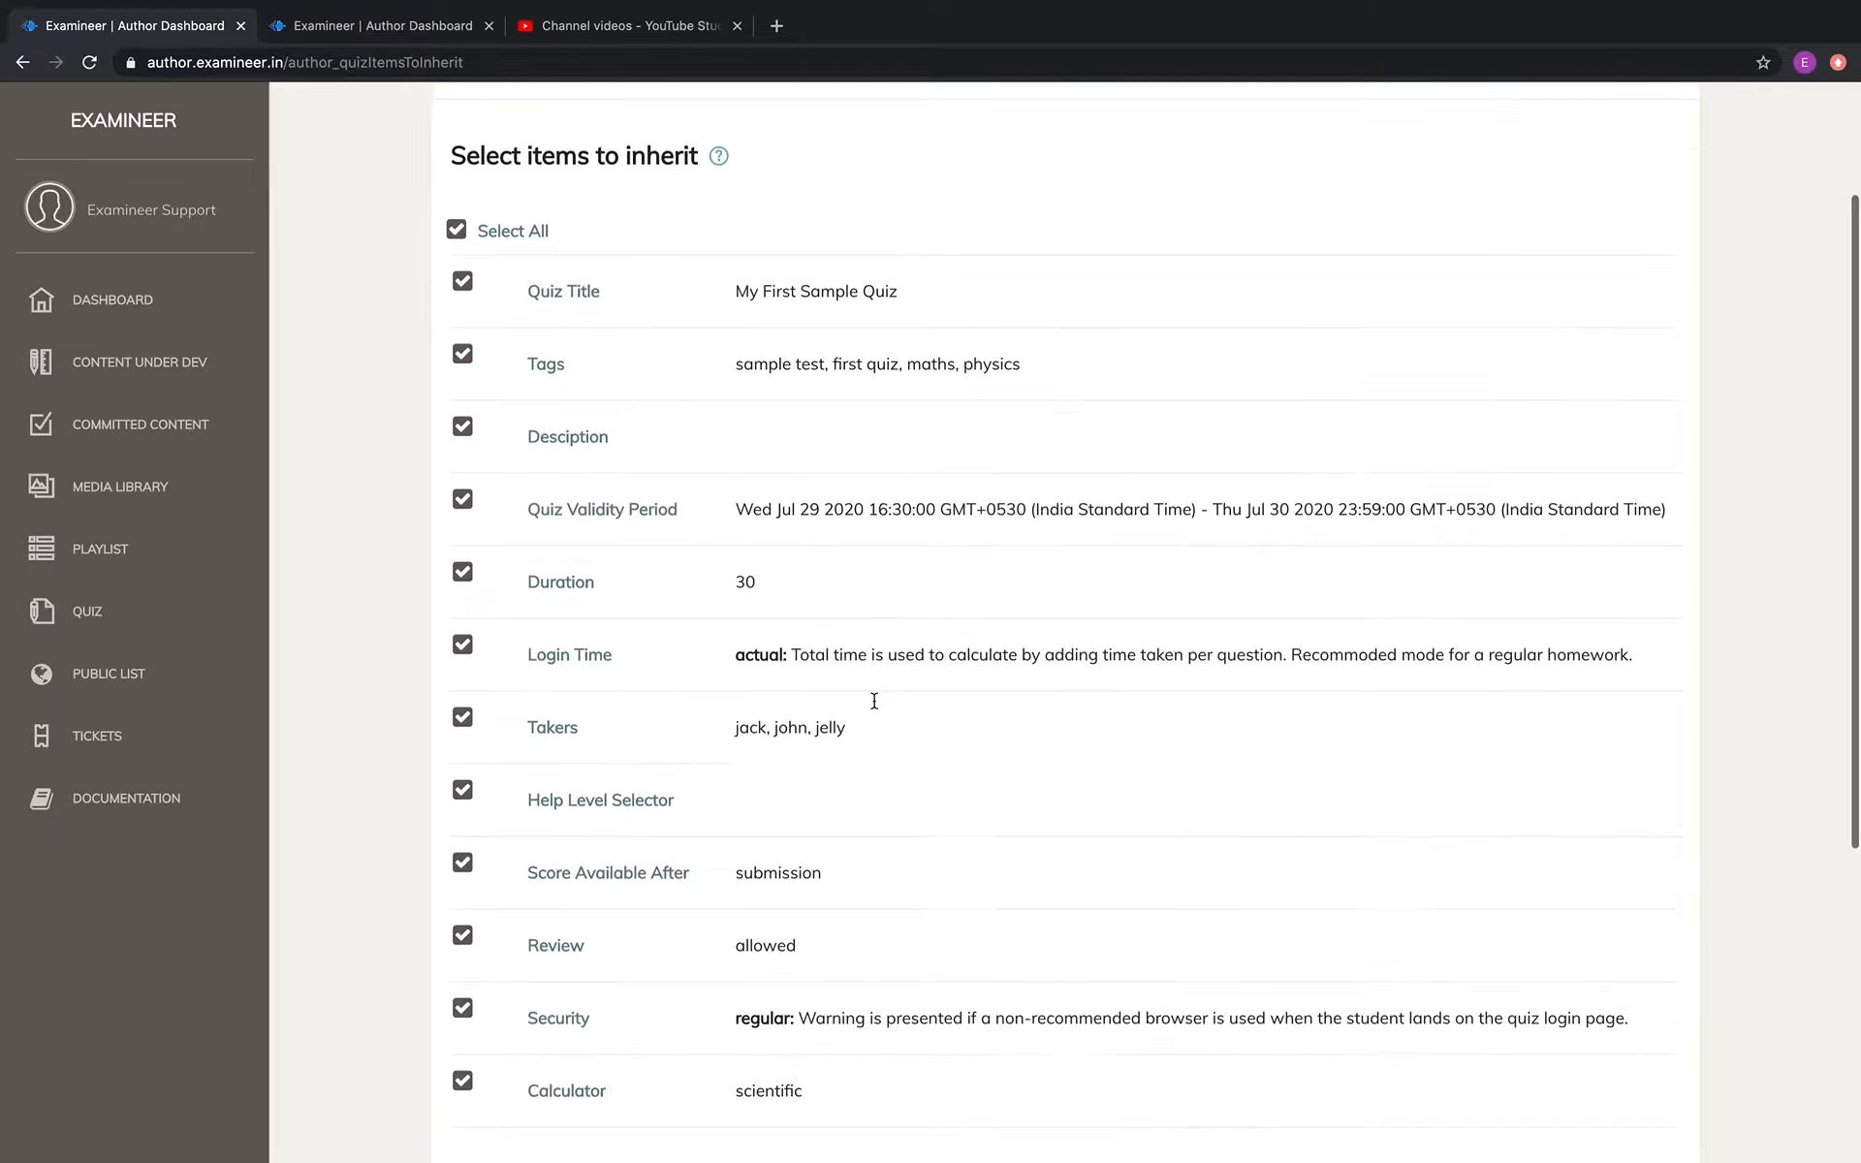
pyautogui.scroll(7, 875, 700)
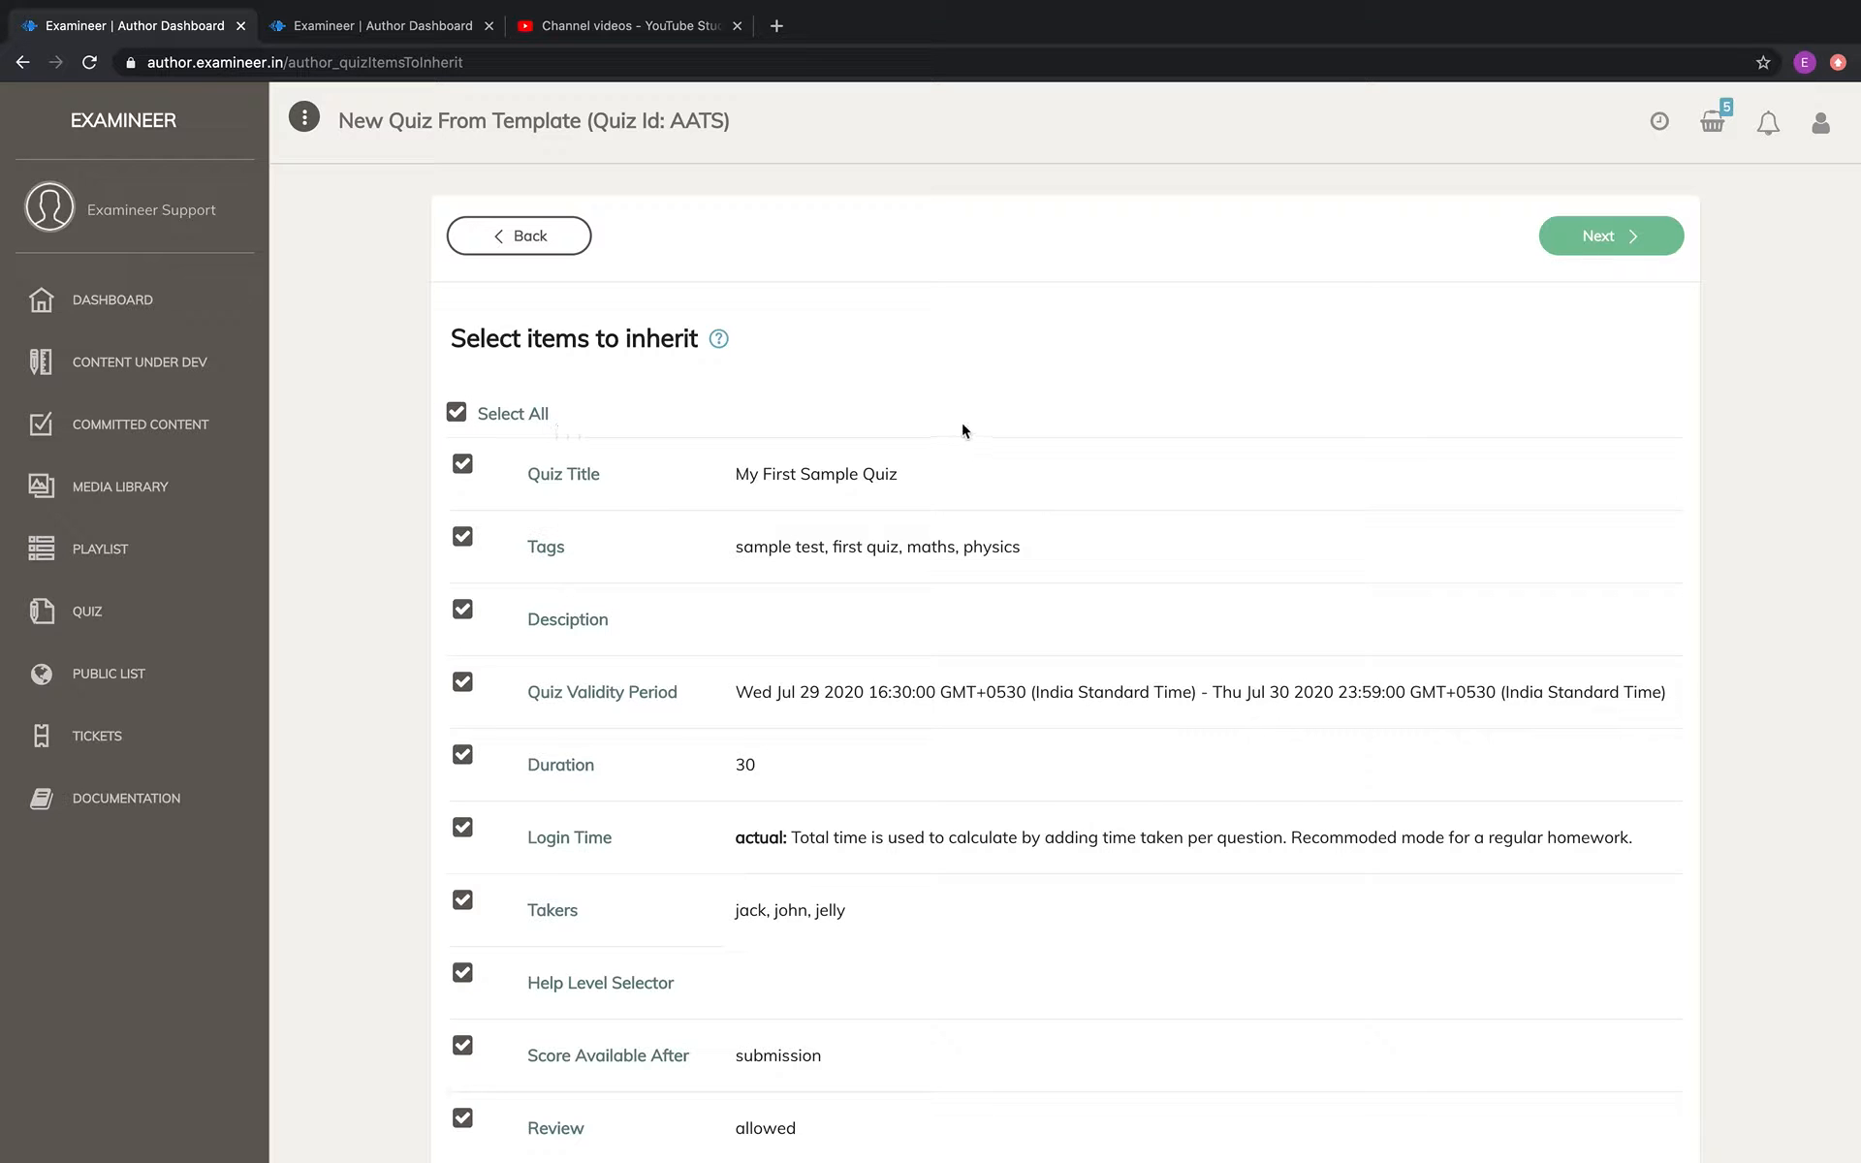
pyautogui.click(1621, 236)
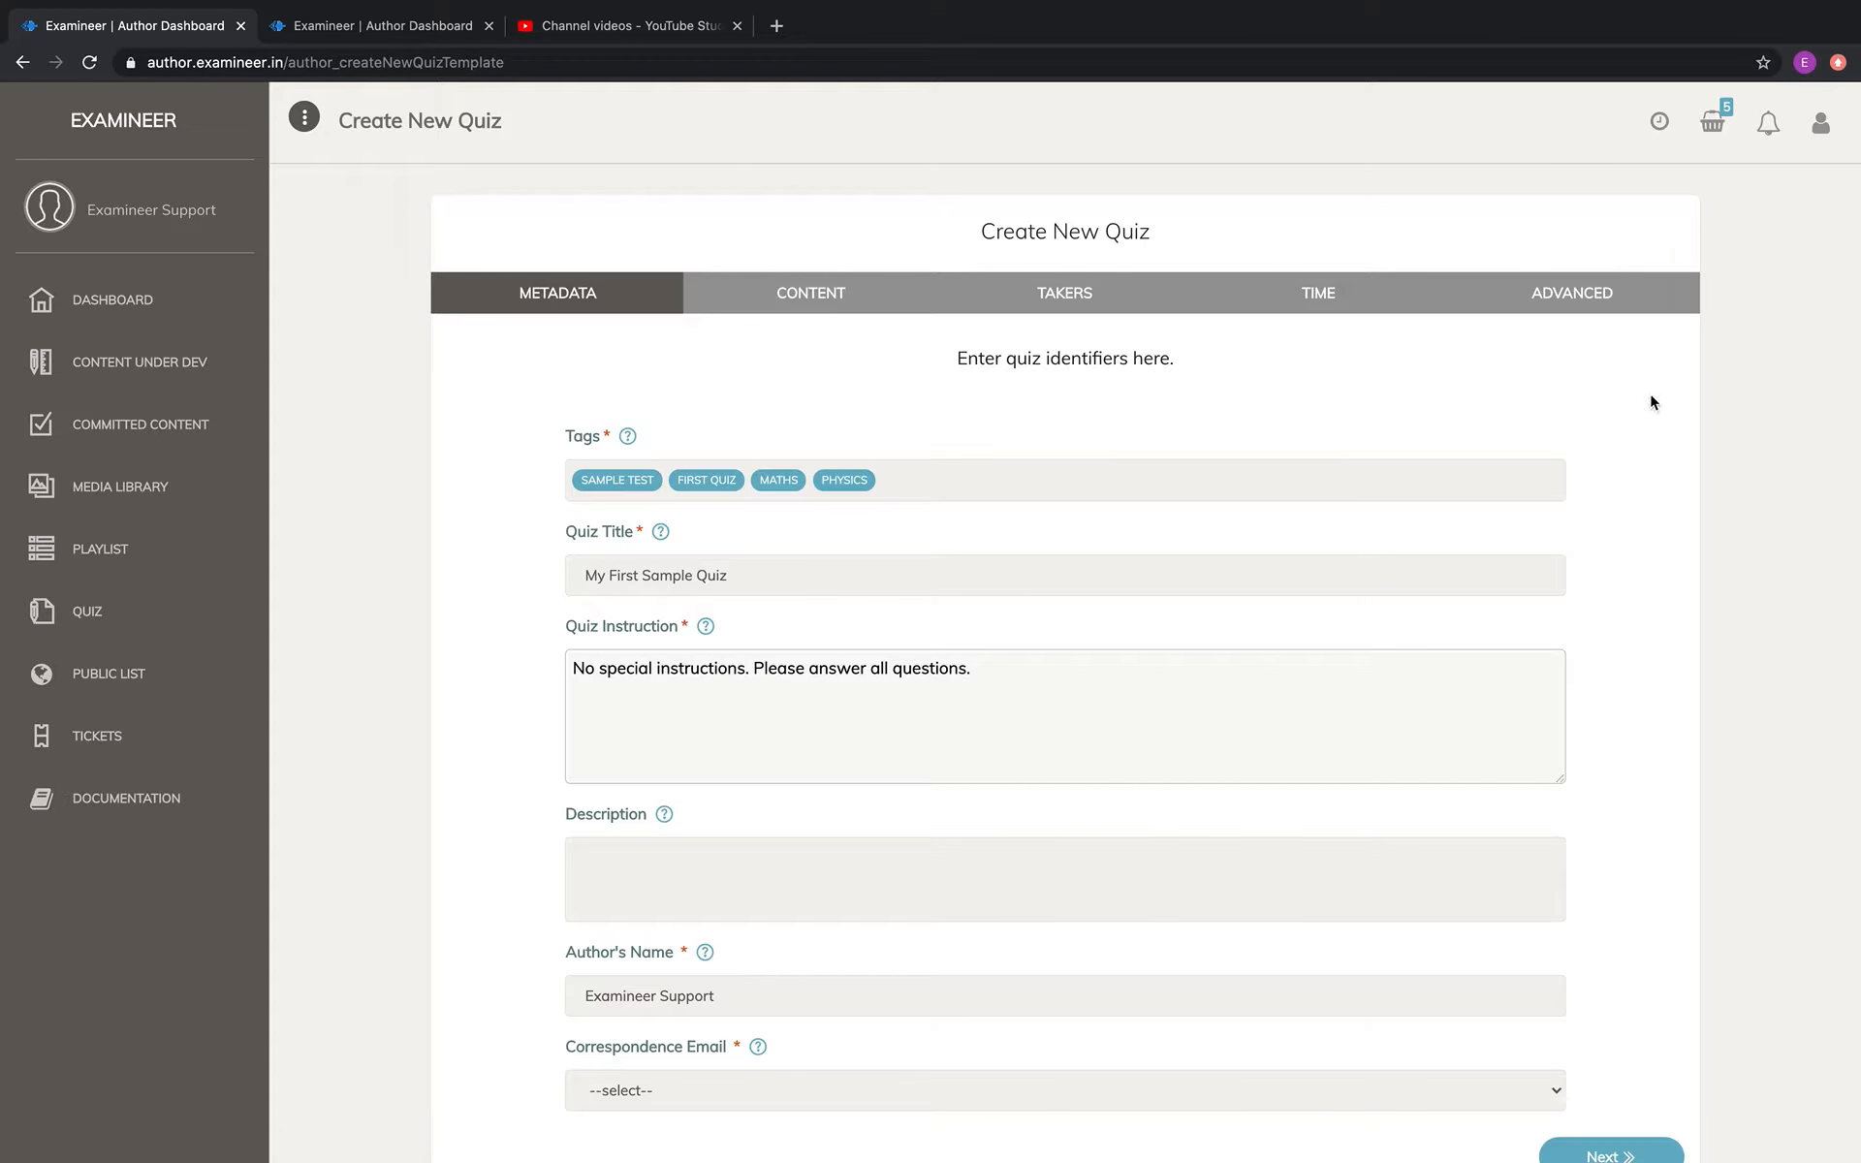
# - Remove the "sample test" tag and change the quiz title to "Quiz-1"
pyautogui.scroll(-2, 1651, 397)
pyautogui.scroll(-1, 1651, 397)
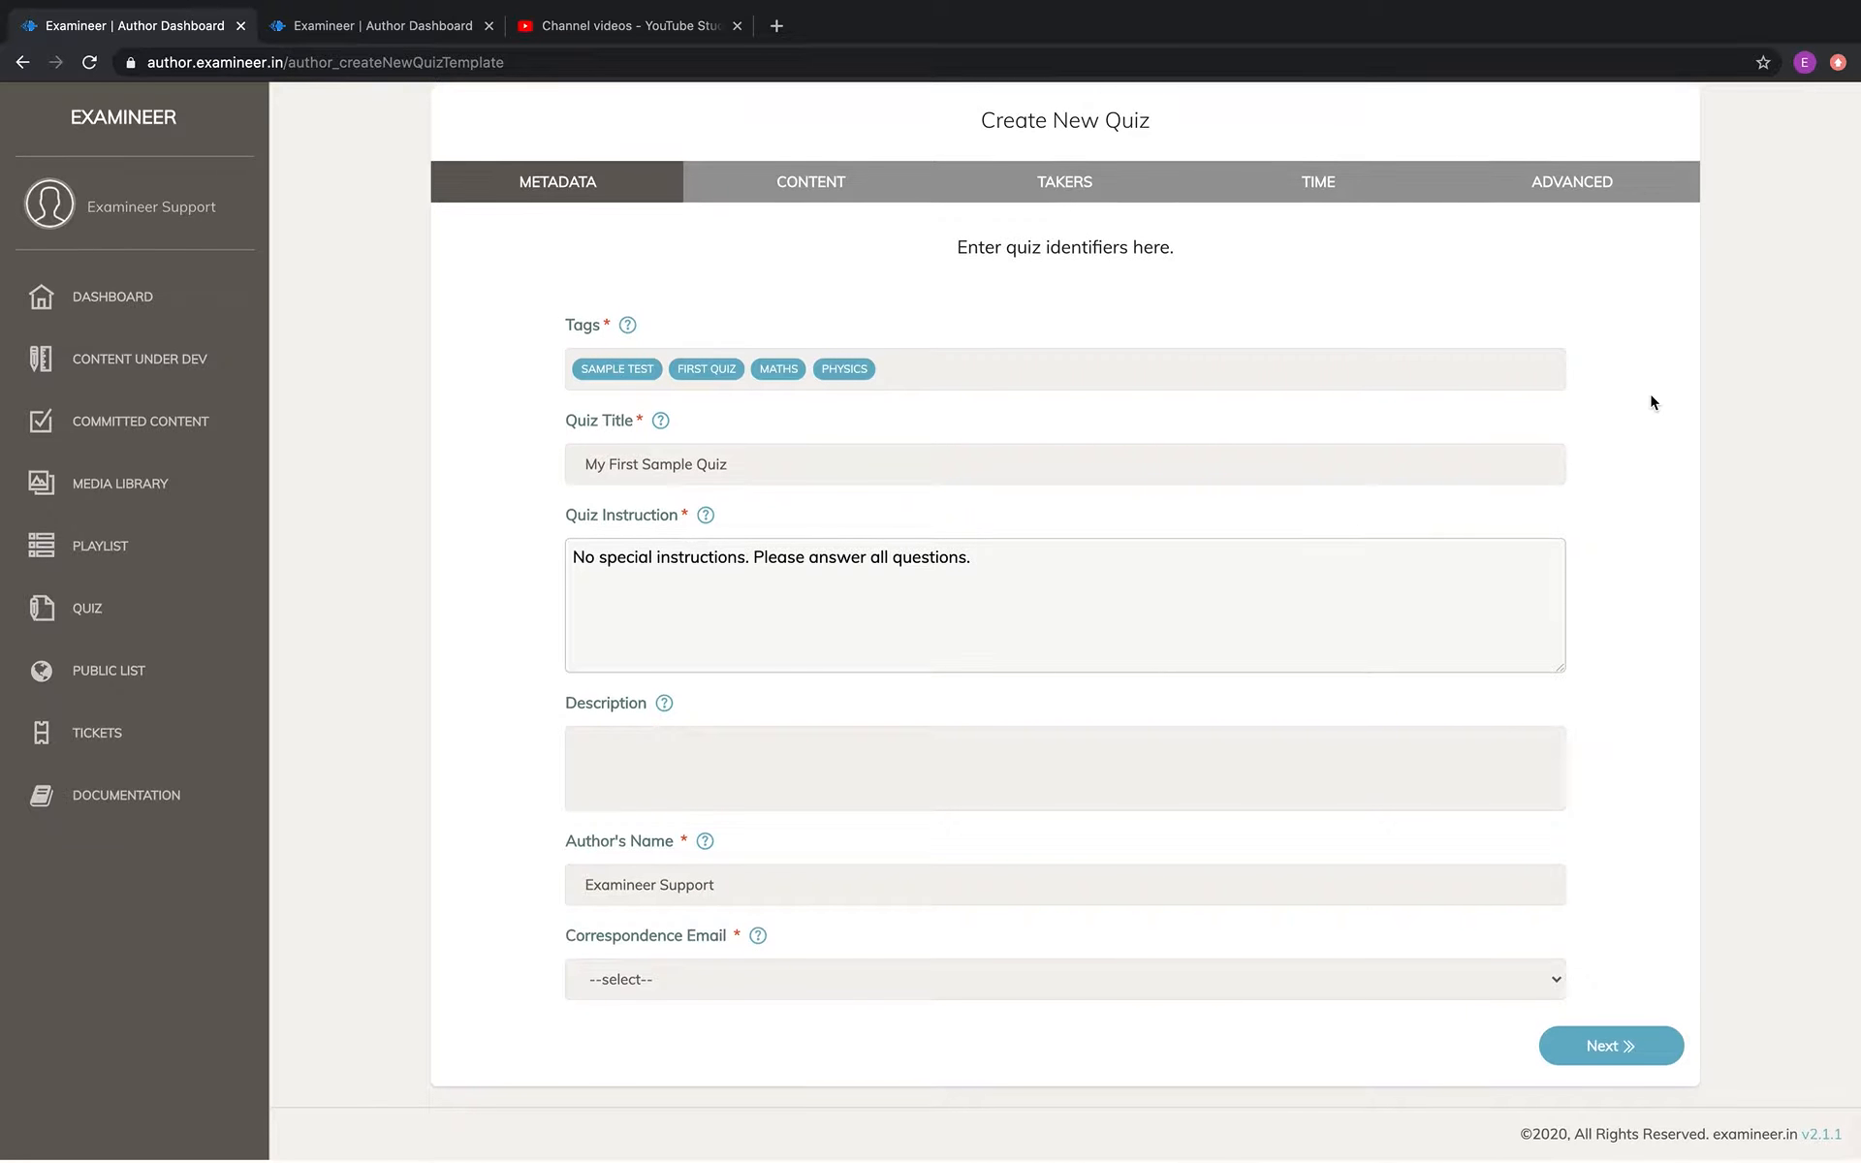
pyautogui.click(662, 376)
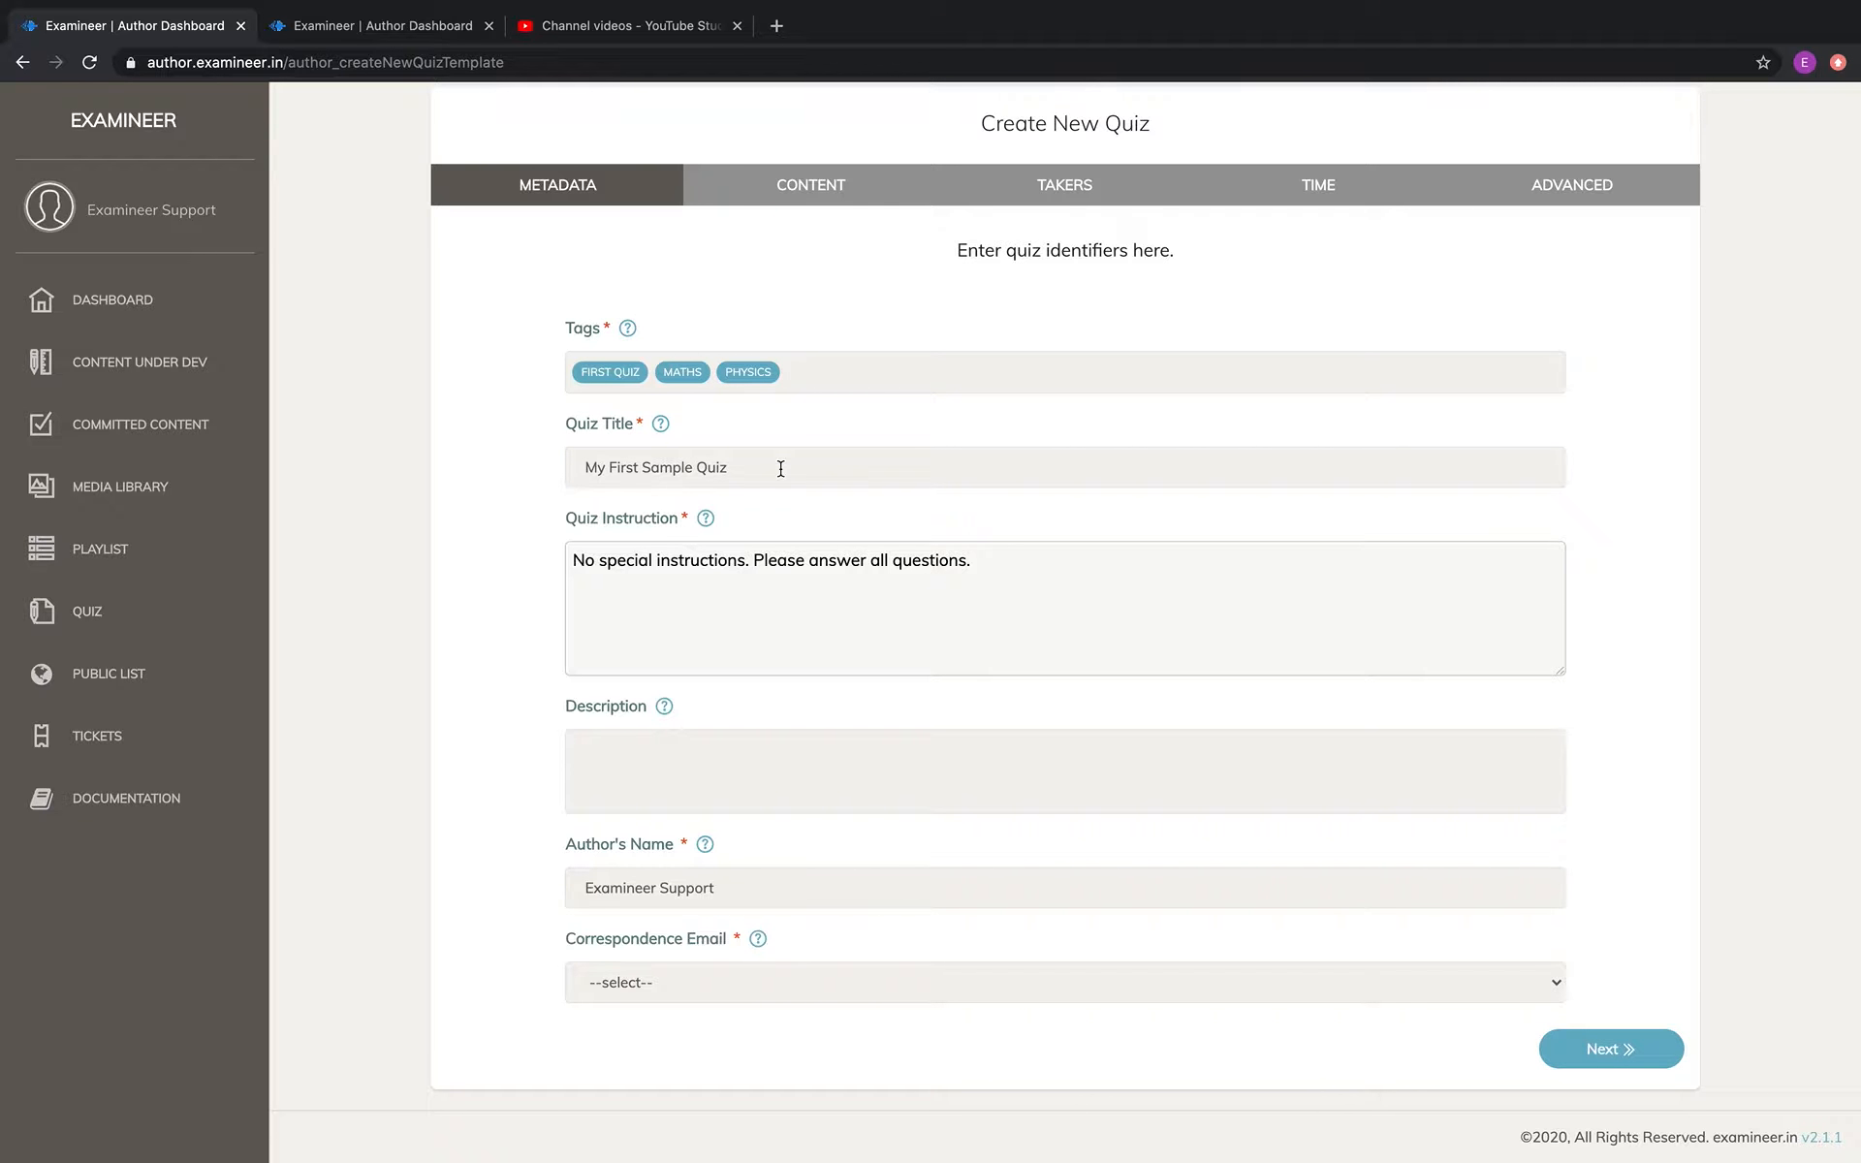
pyautogui.click(696, 468)
pyautogui.moveTo(696, 468); pyautogui.dragTo(584, 468)
pyautogui.press('BackSpace')
pyautogui.write('-1')
# - Replace the quiz instruction with "1. There are 4 sections in this quiz. <br> 2. Review instructions for each section before answering the section."
pyautogui.click(986, 559)
pyautogui.tripleClick(986, 559)
pyautogui.press('BackSpace')
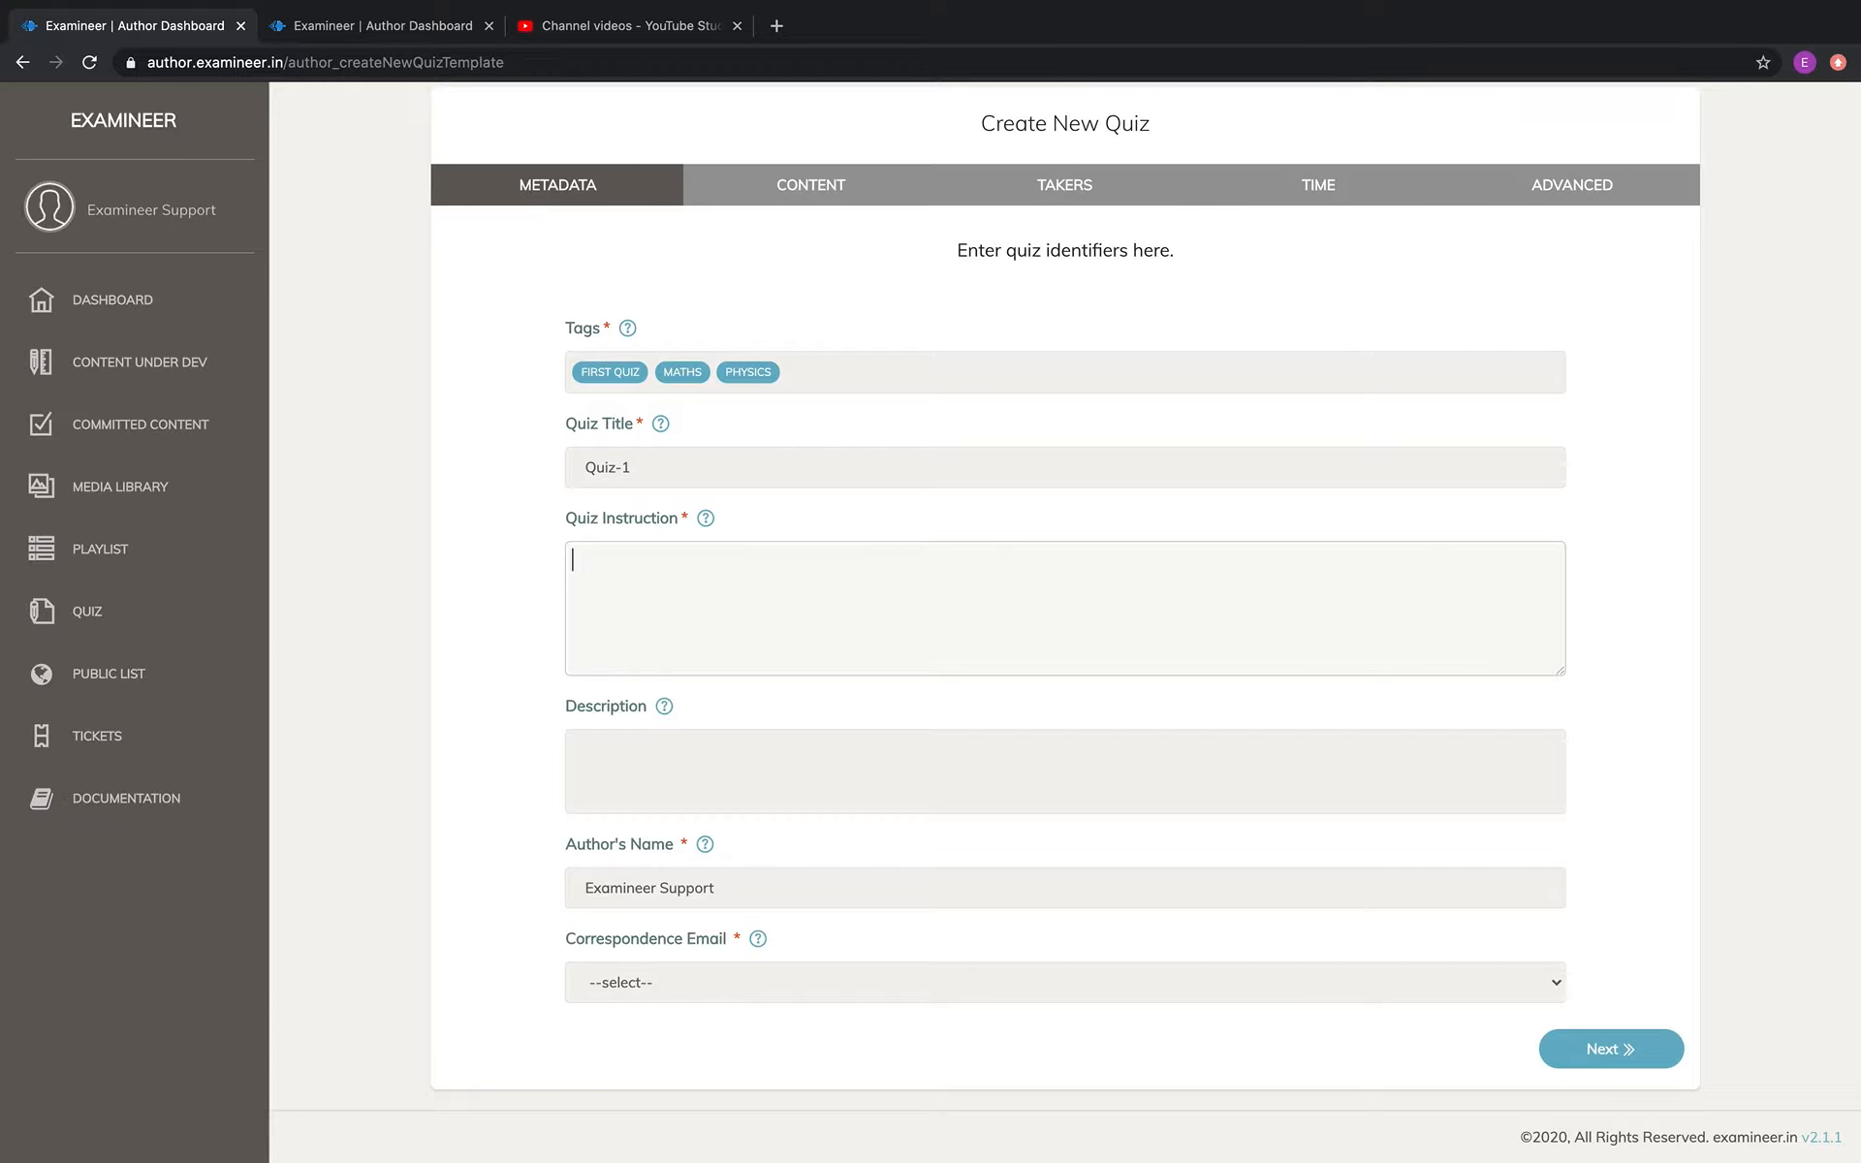
pyautogui.write('1. There are 4 sections in this quiz. <br> 2. Review instructions for each section before answering the section.')
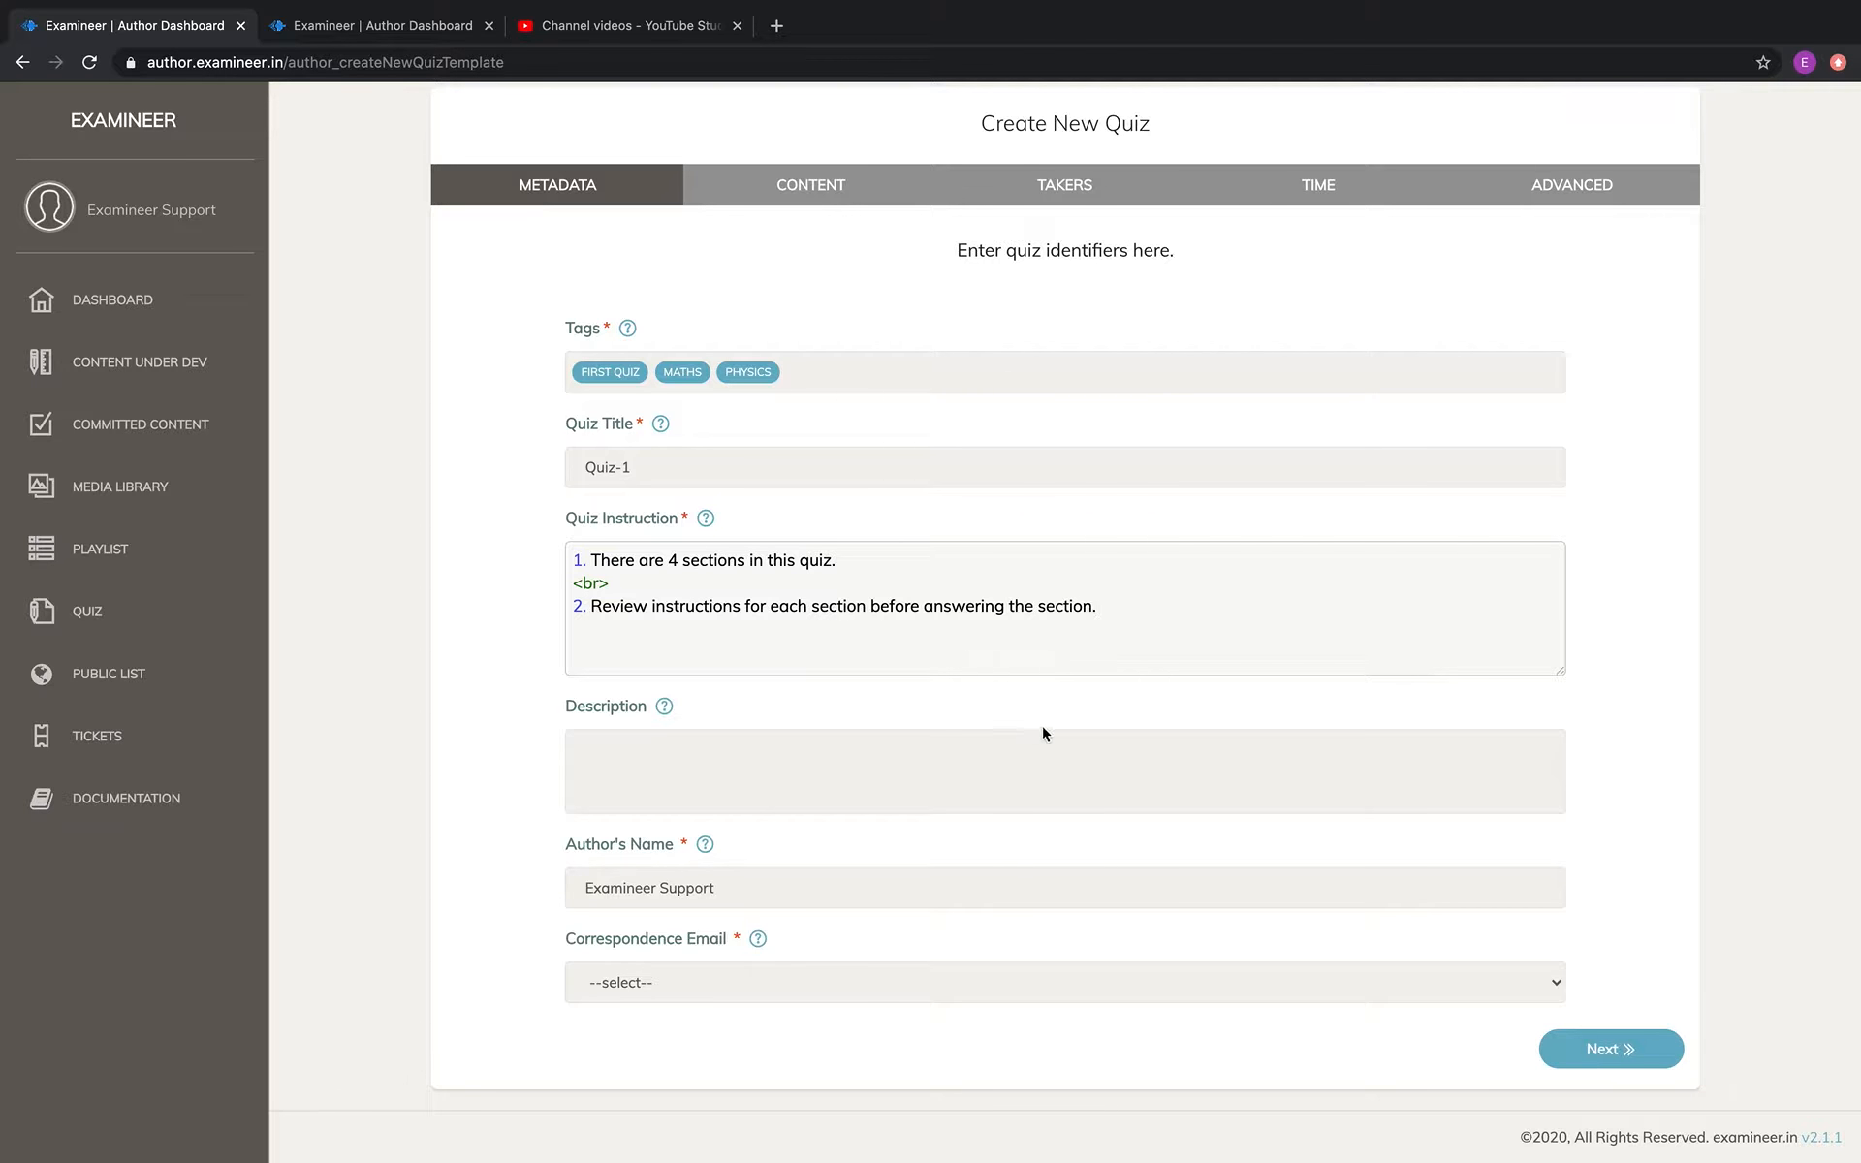
# - Choose the support address as the correspondence email and continue to the quiz content
pyautogui.click(981, 982)
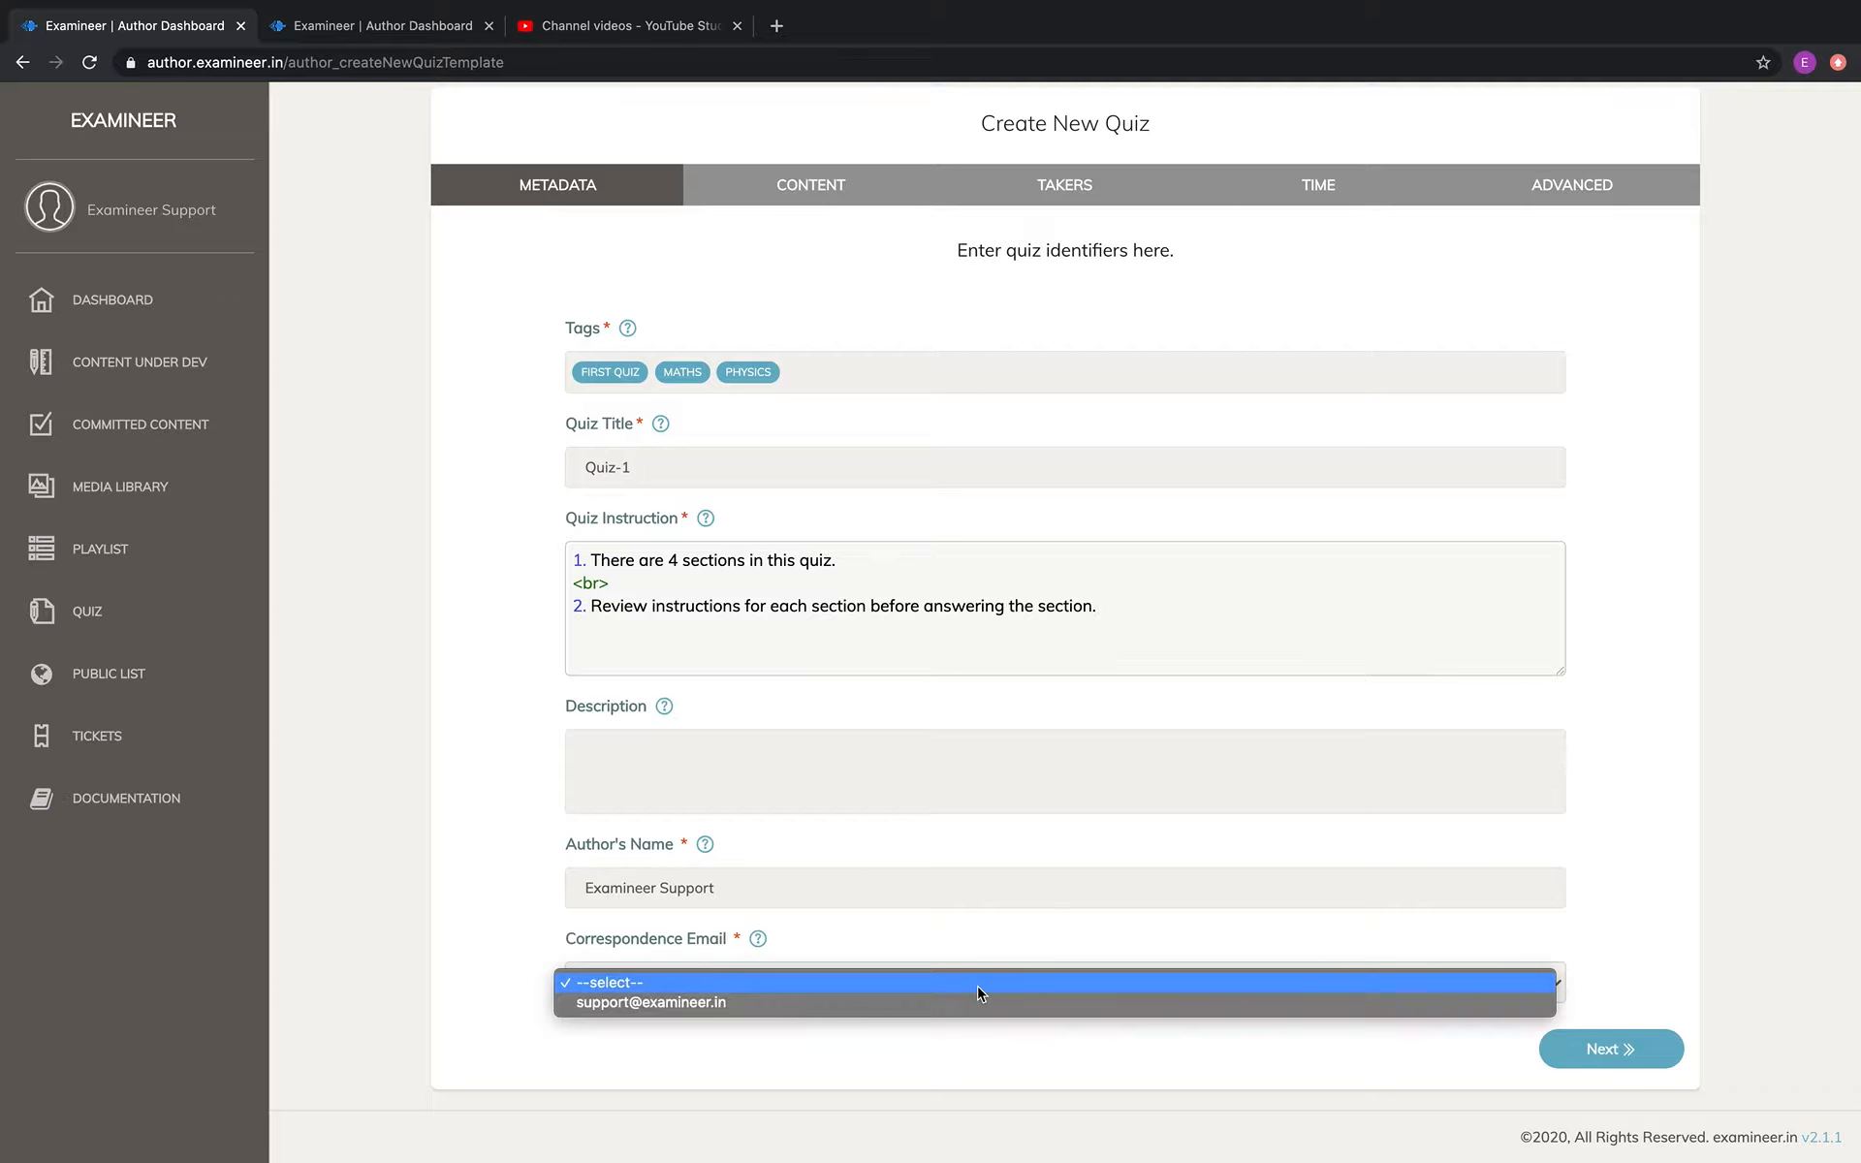
pyautogui.click(968, 1003)
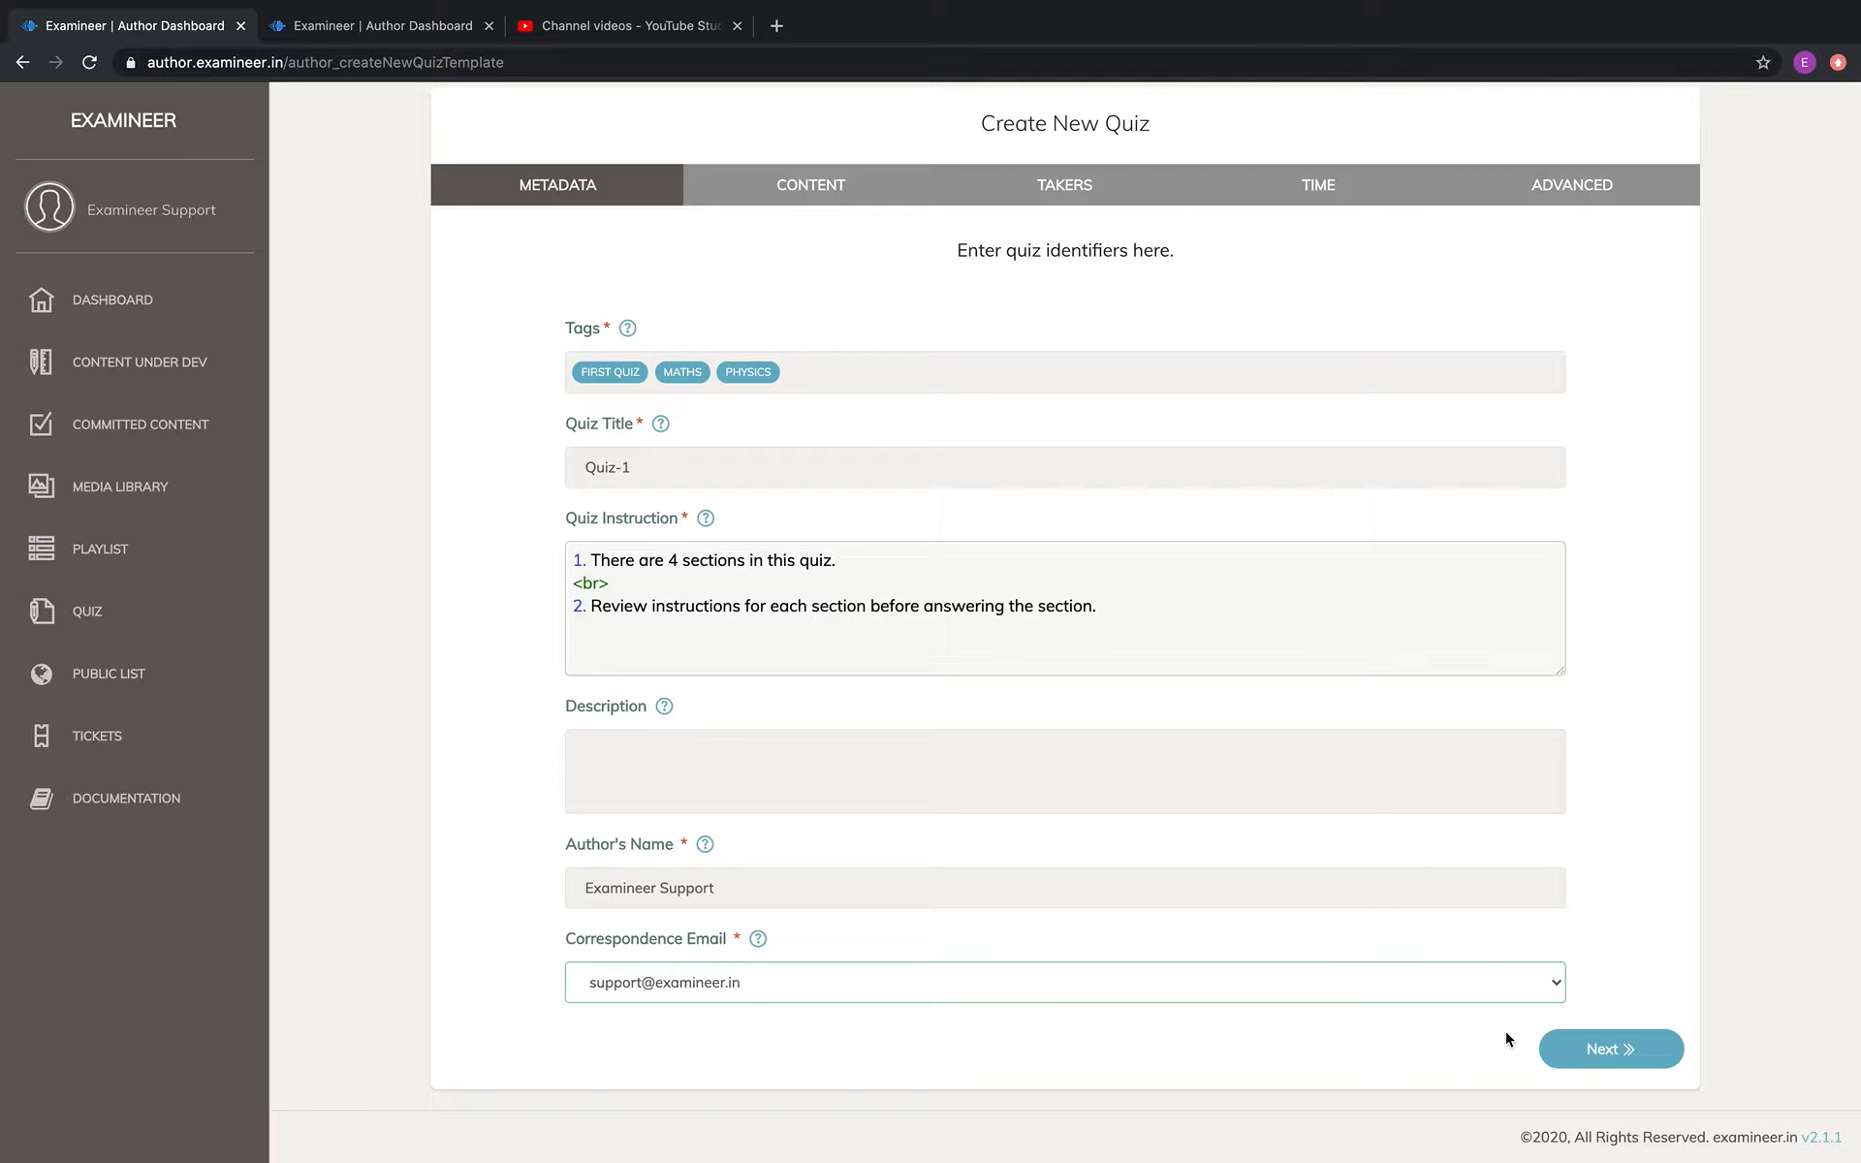
pyautogui.click(1659, 1058)
# - Review the inherited playlist, help level and grading settings of the quiz's three content sections
pyautogui.scroll(-2, 1438, 777)
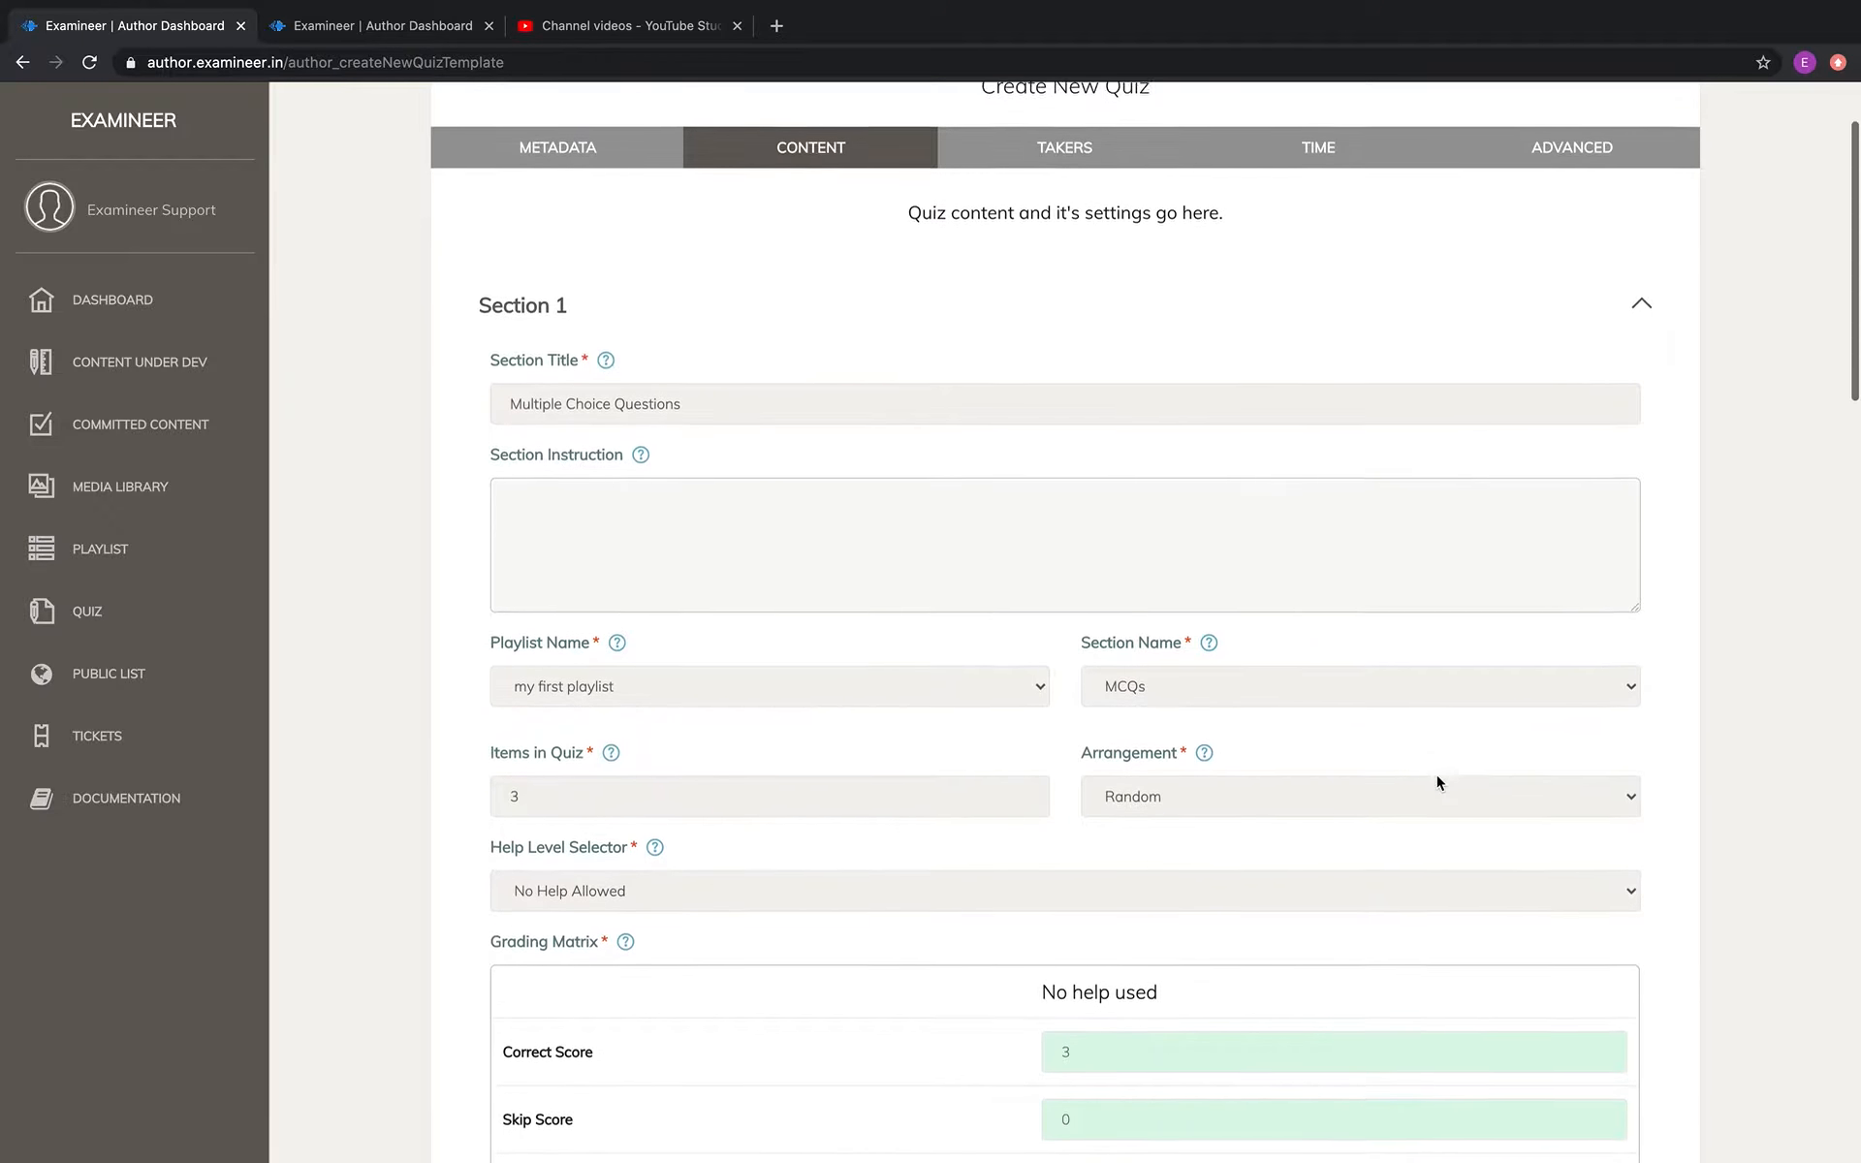
pyautogui.scroll(-14, 1437, 776)
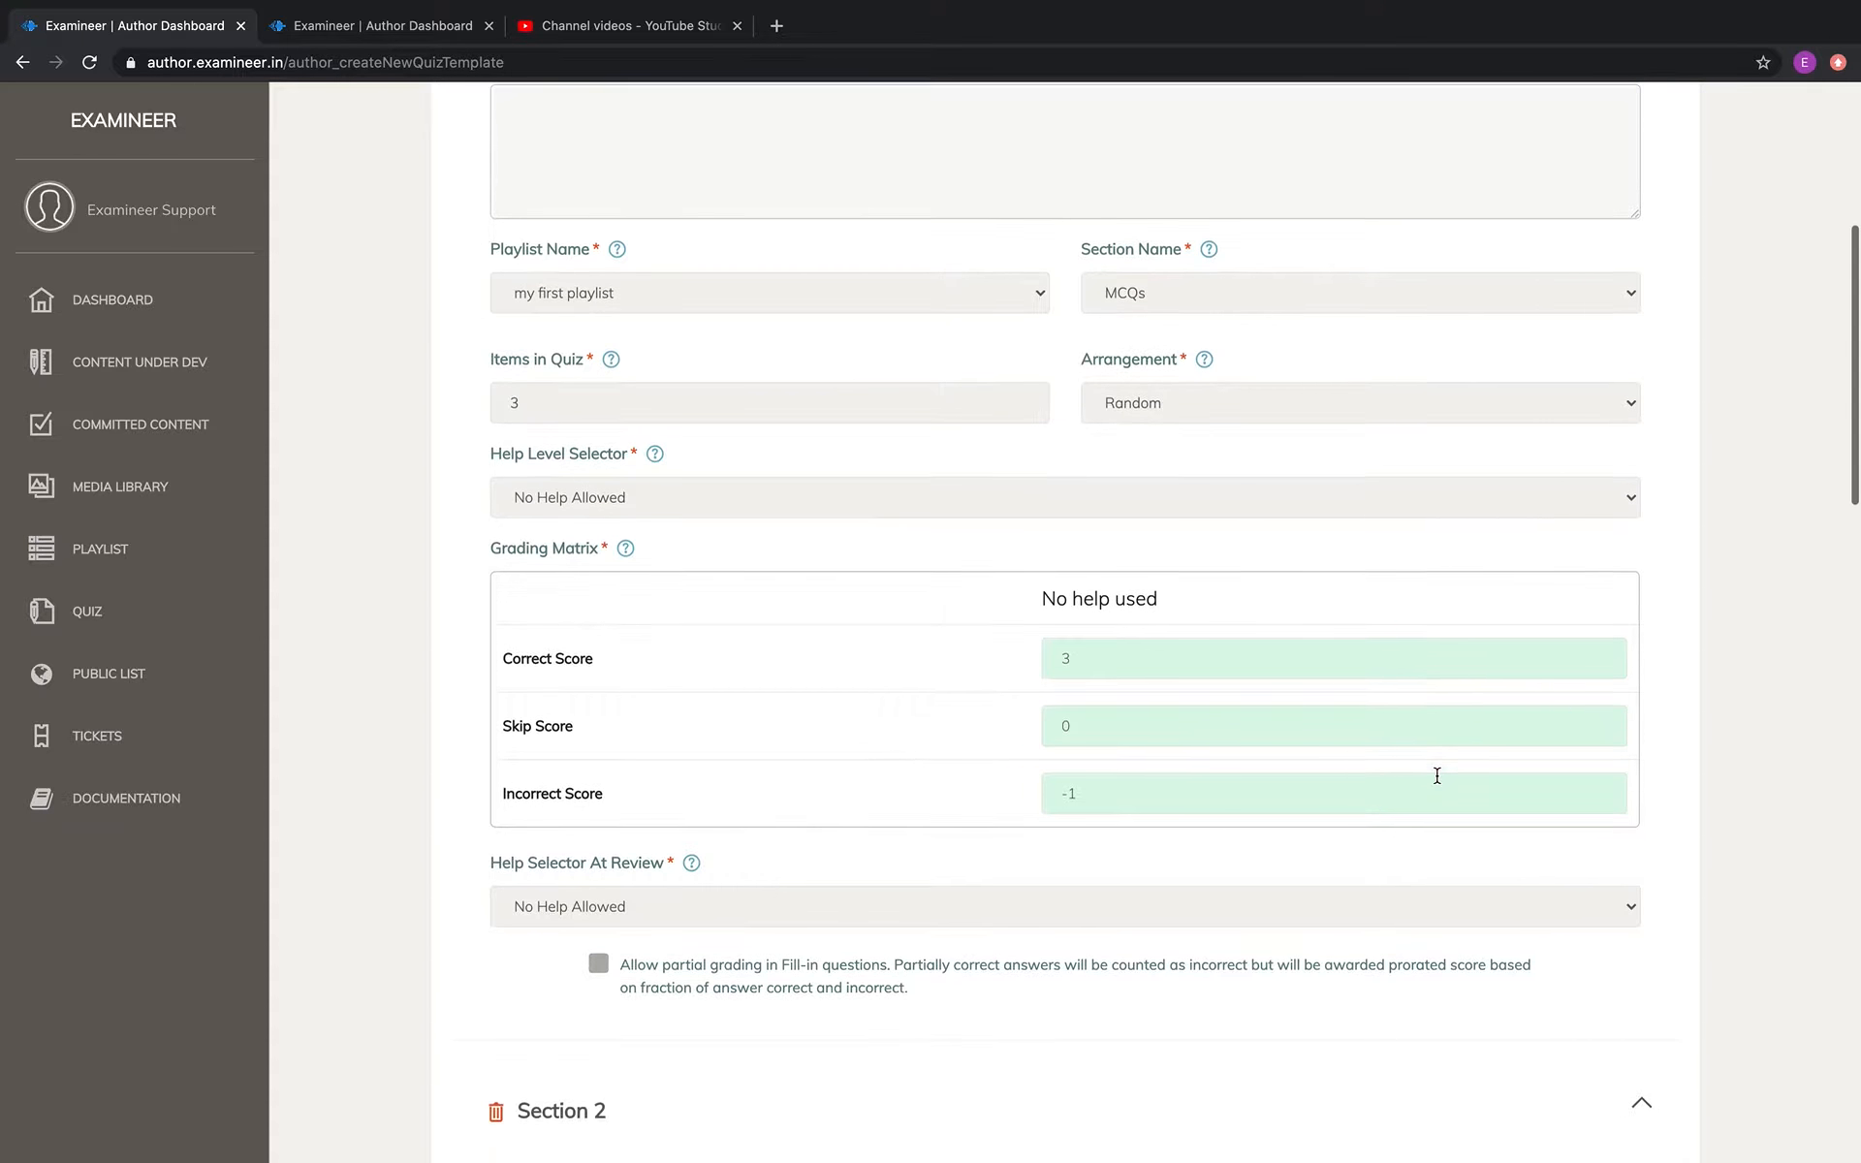
pyautogui.scroll(-10, 1436, 776)
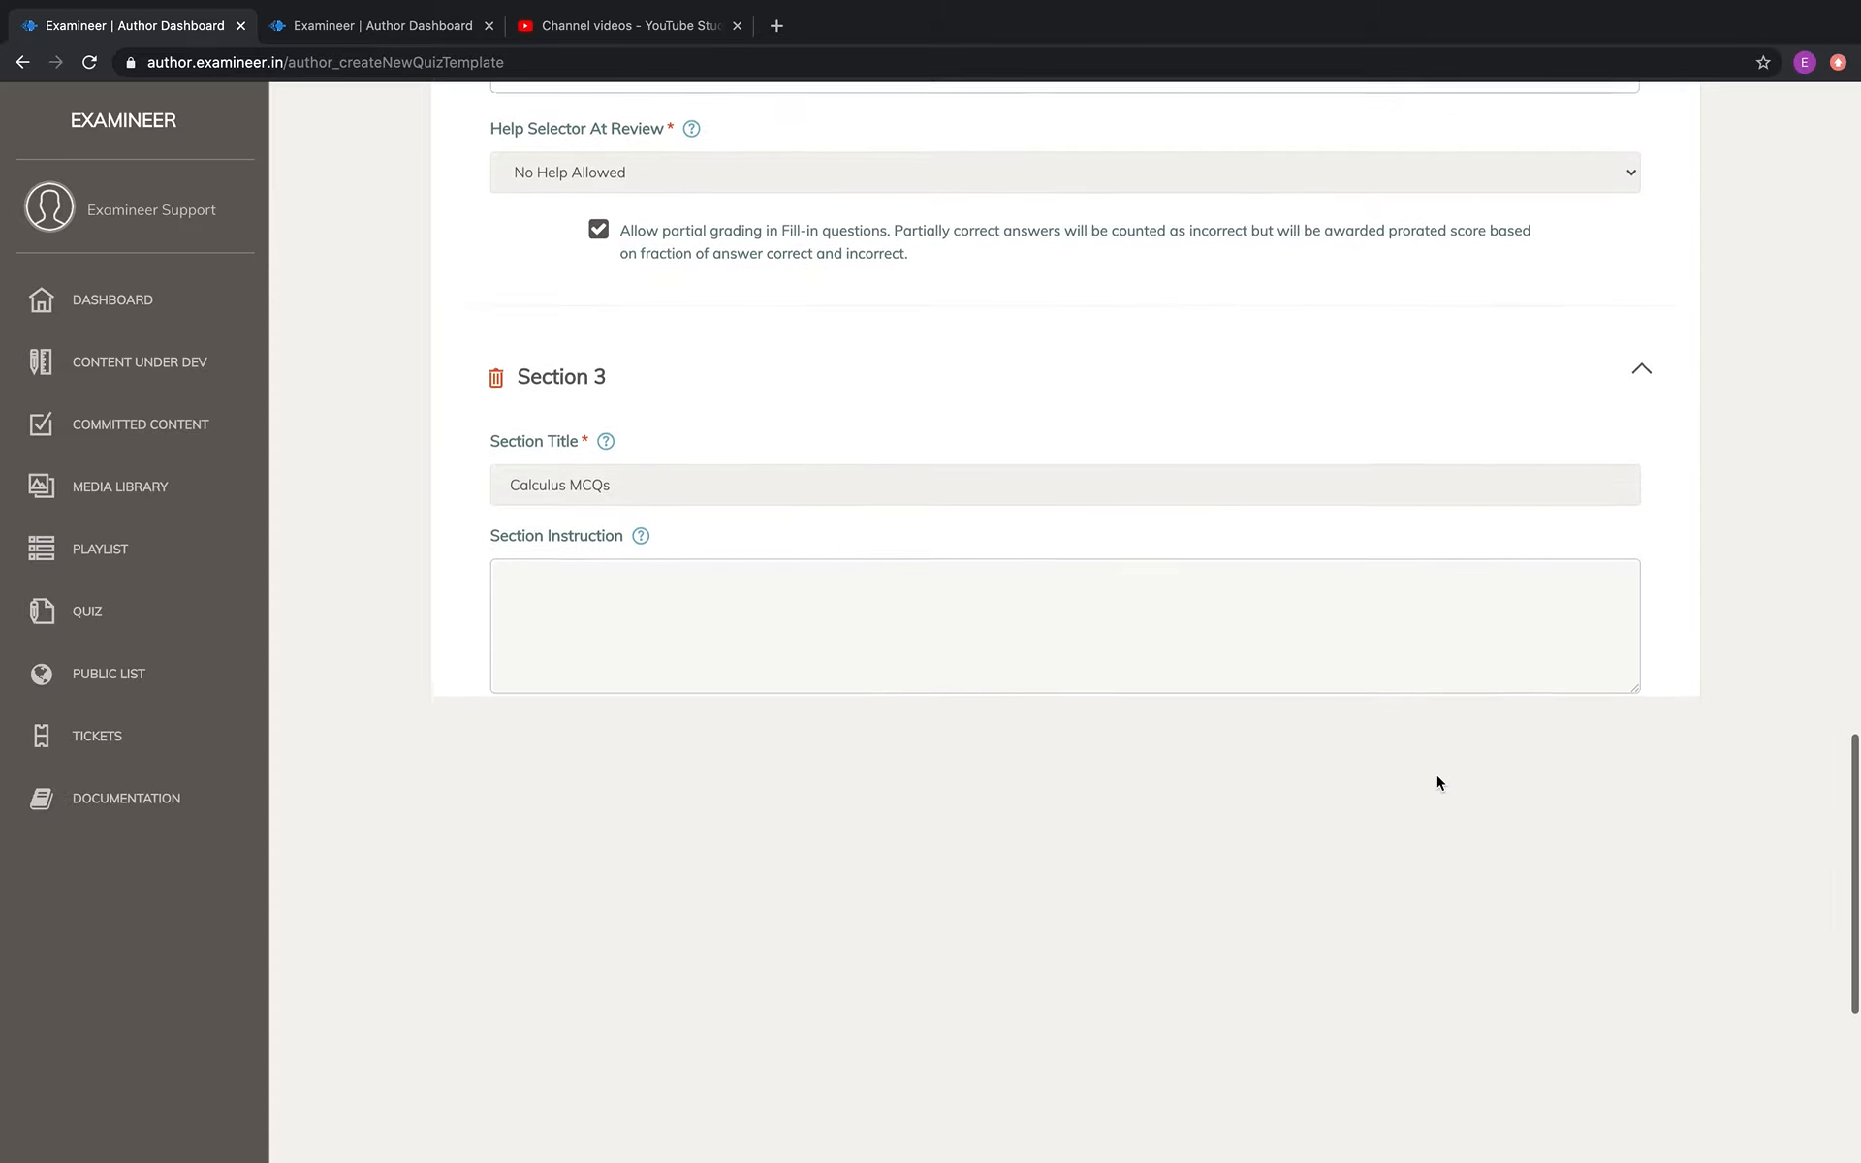
pyautogui.scroll(-5, 1437, 777)
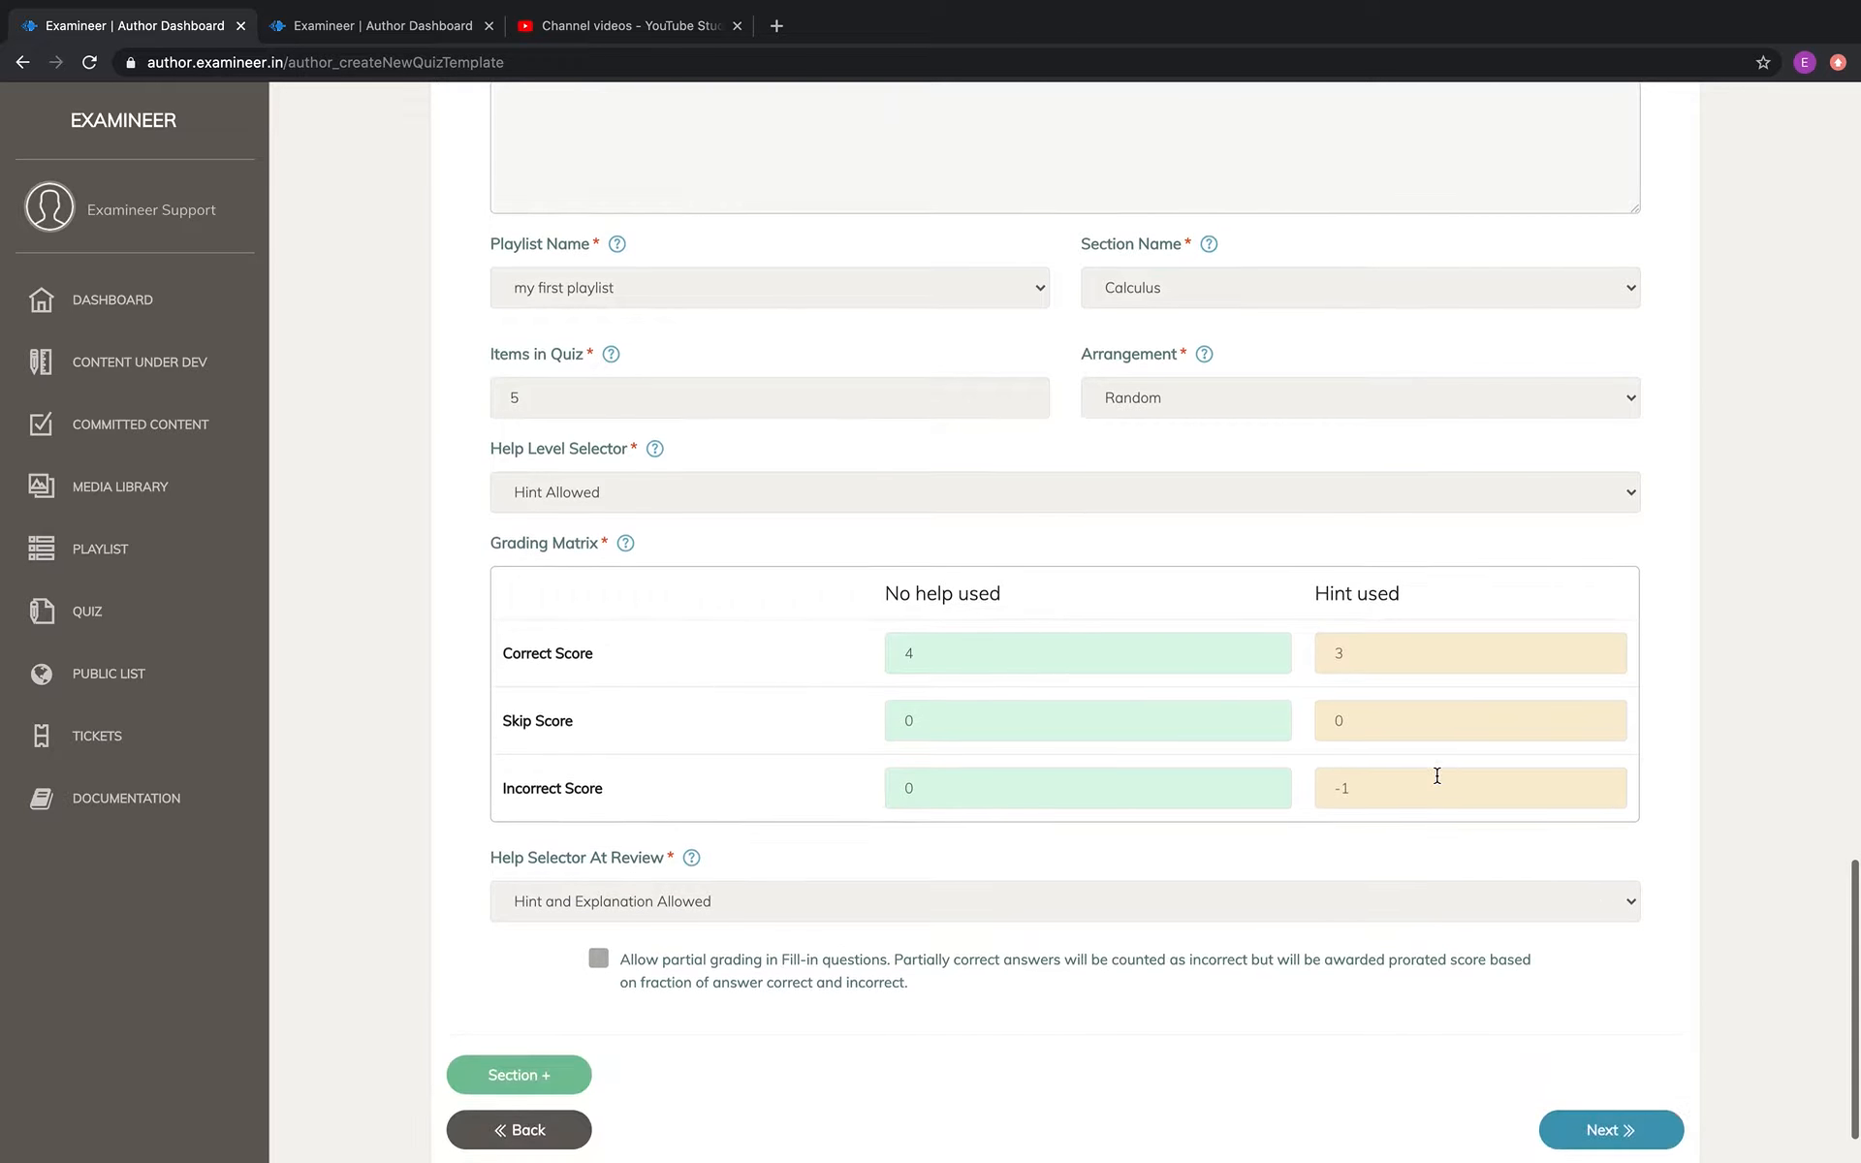
pyautogui.scroll(20, 1437, 781)
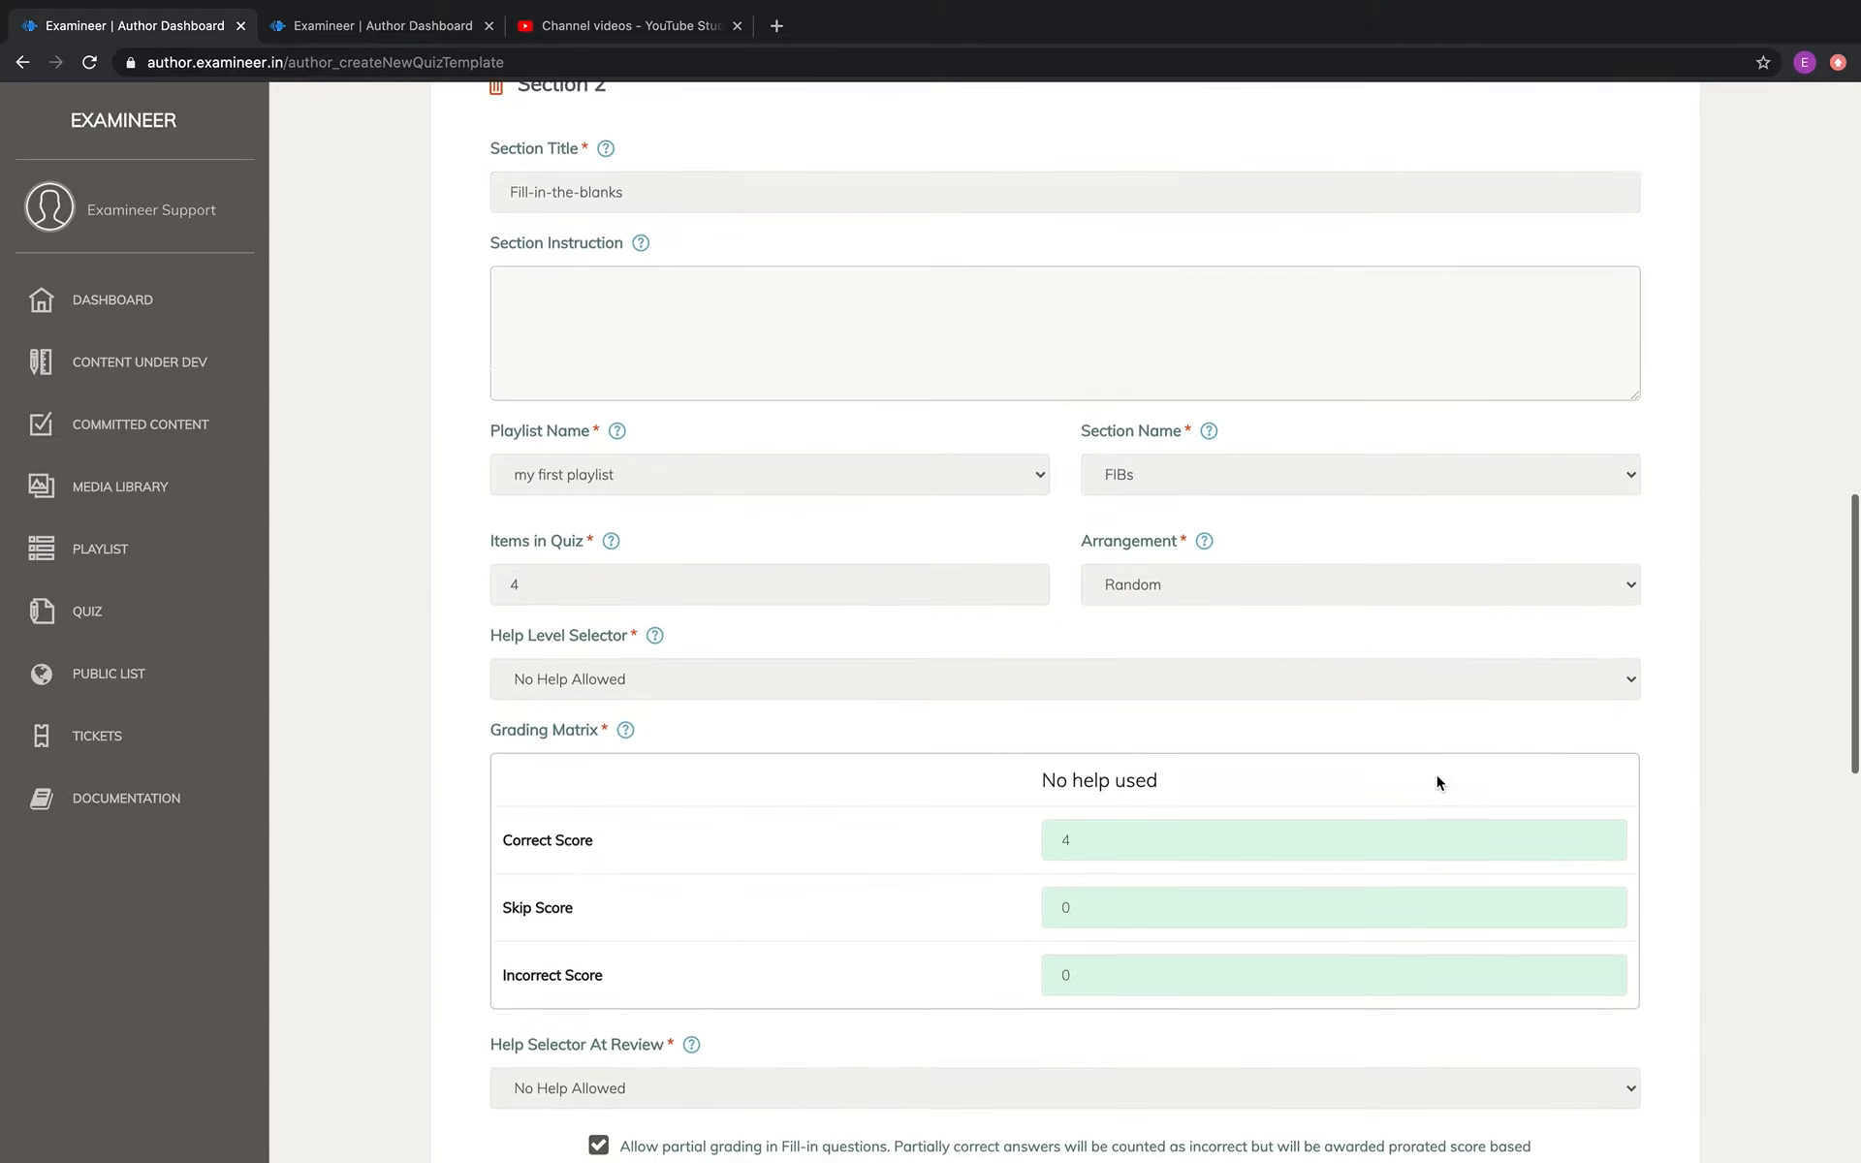
pyautogui.scroll(-5, 1438, 776)
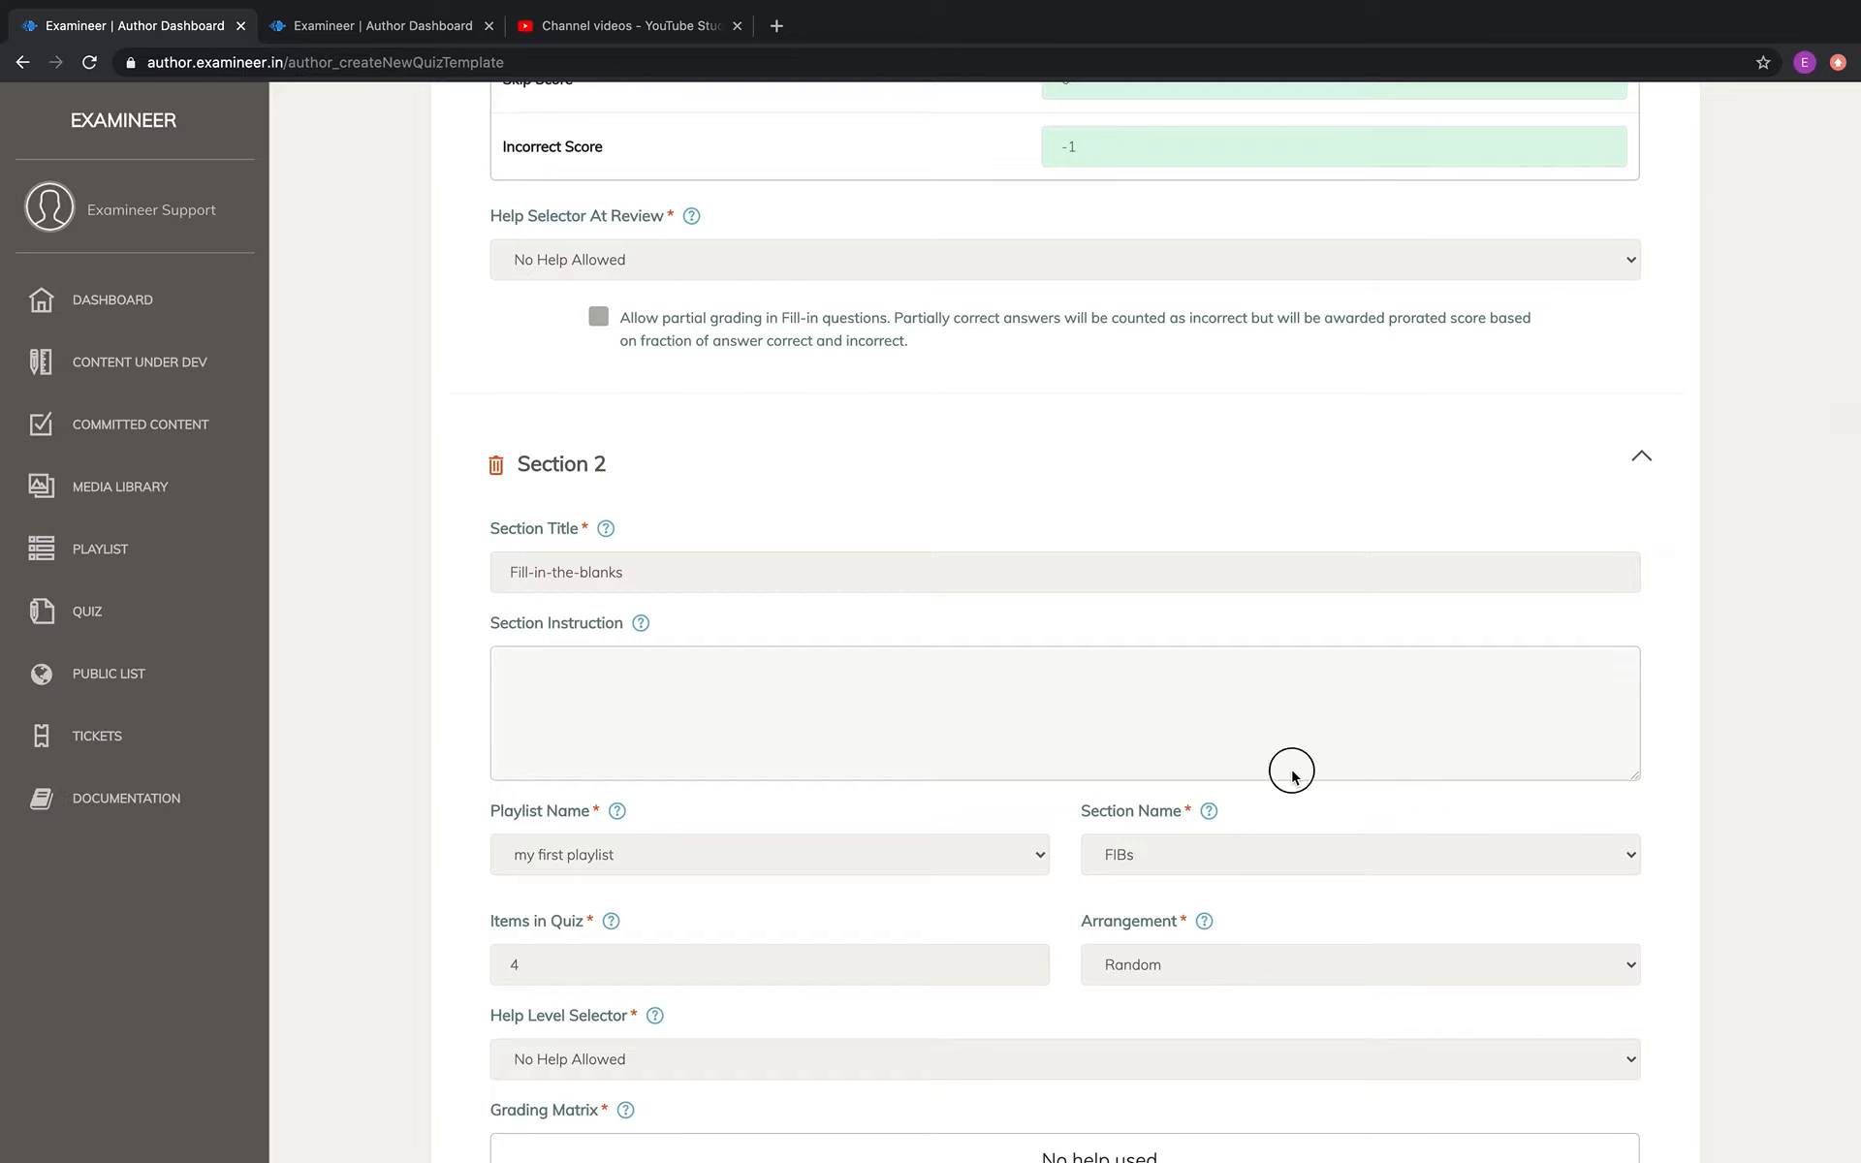
pyautogui.scroll(8, 1292, 672)
pyautogui.scroll(5, 1293, 675)
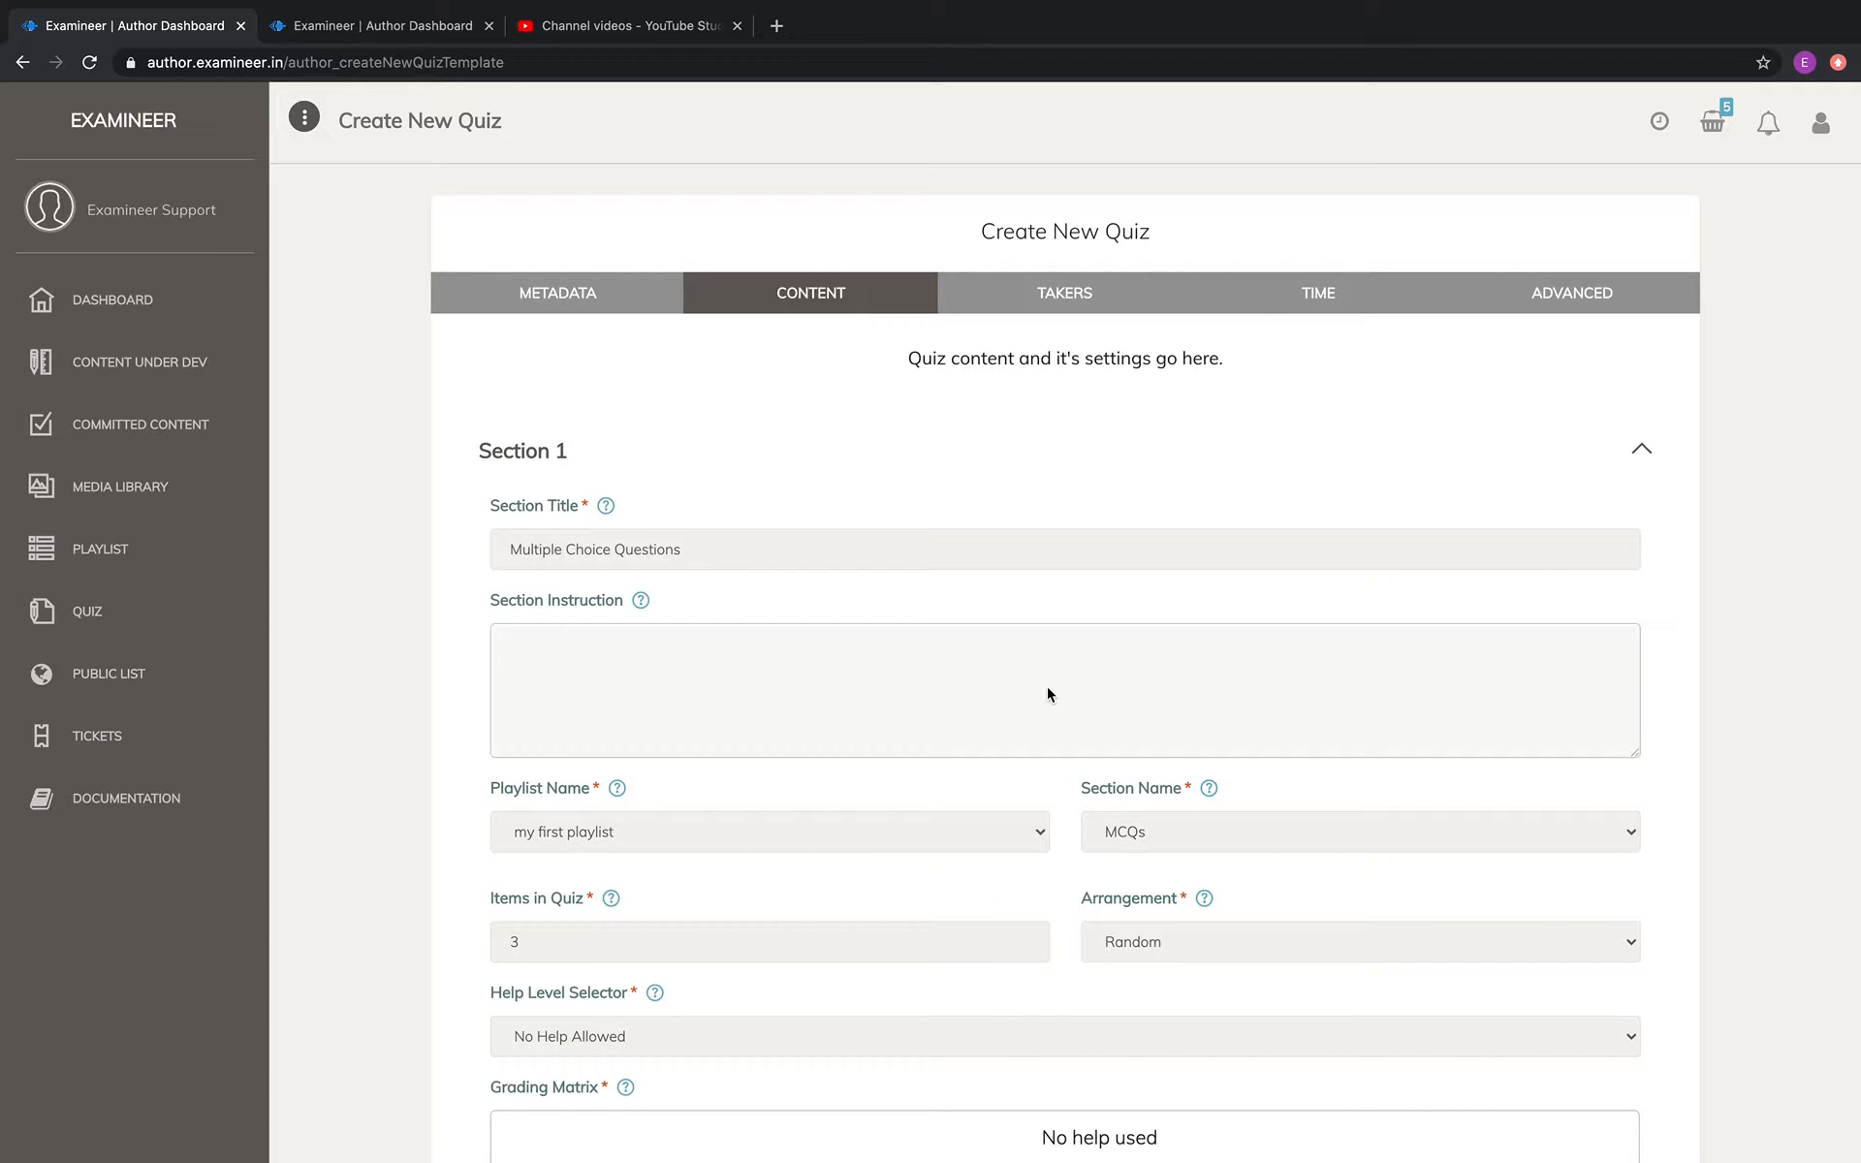
# - Set Section 1's instruction to "The following formula may be useful for you while answering questions in this section: `[[ 'distance' = 'speed'~$times~'time'`]]"
pyautogui.write("The following formula may be useful for you while answering questions in this section: `[[ 'distance' = 'speed'~$times~'time'`]]")
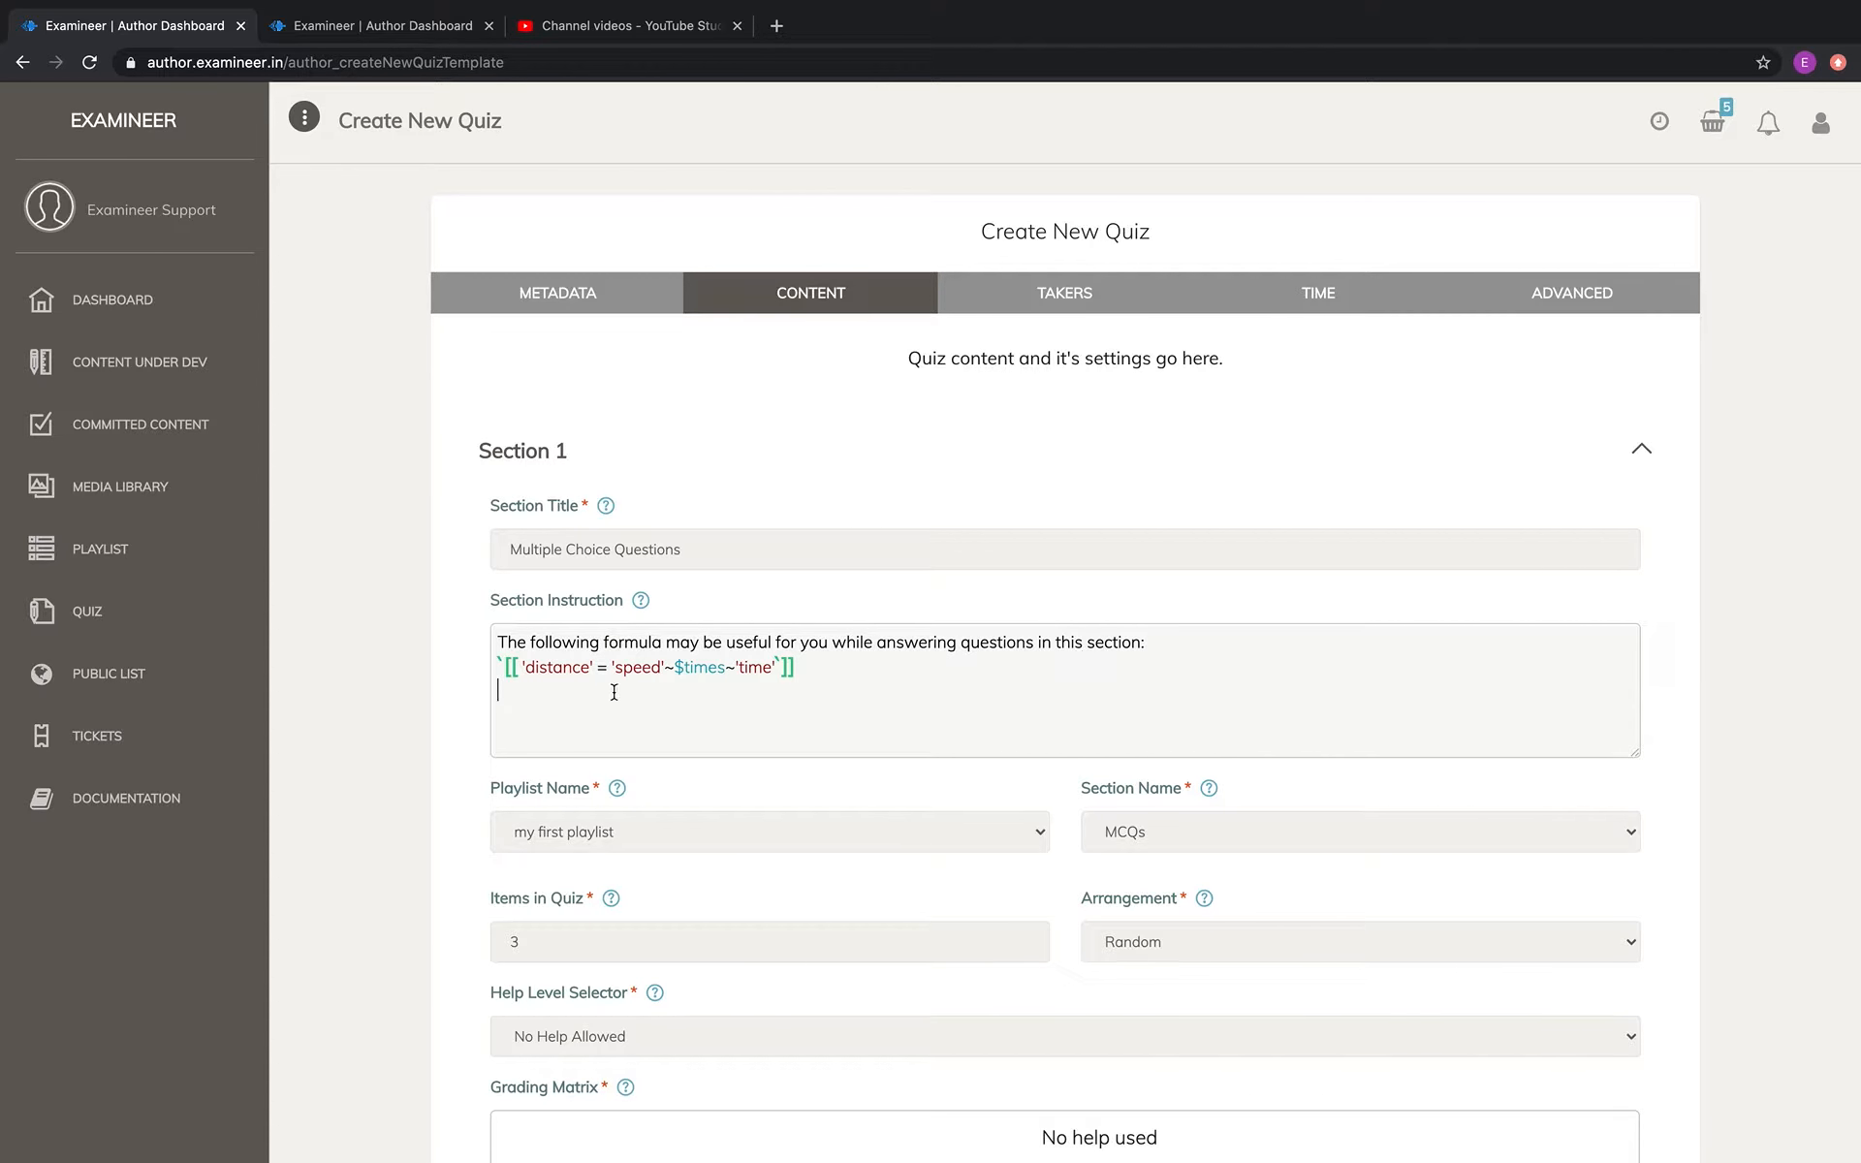
pyautogui.tripleClick(828, 676)
pyautogui.click(828, 676)
# - Continue past the content settings to the quiz takers and remove the whole inherited takers list
pyautogui.scroll(-2, 1272, 650)
pyautogui.scroll(-2, 1272, 654)
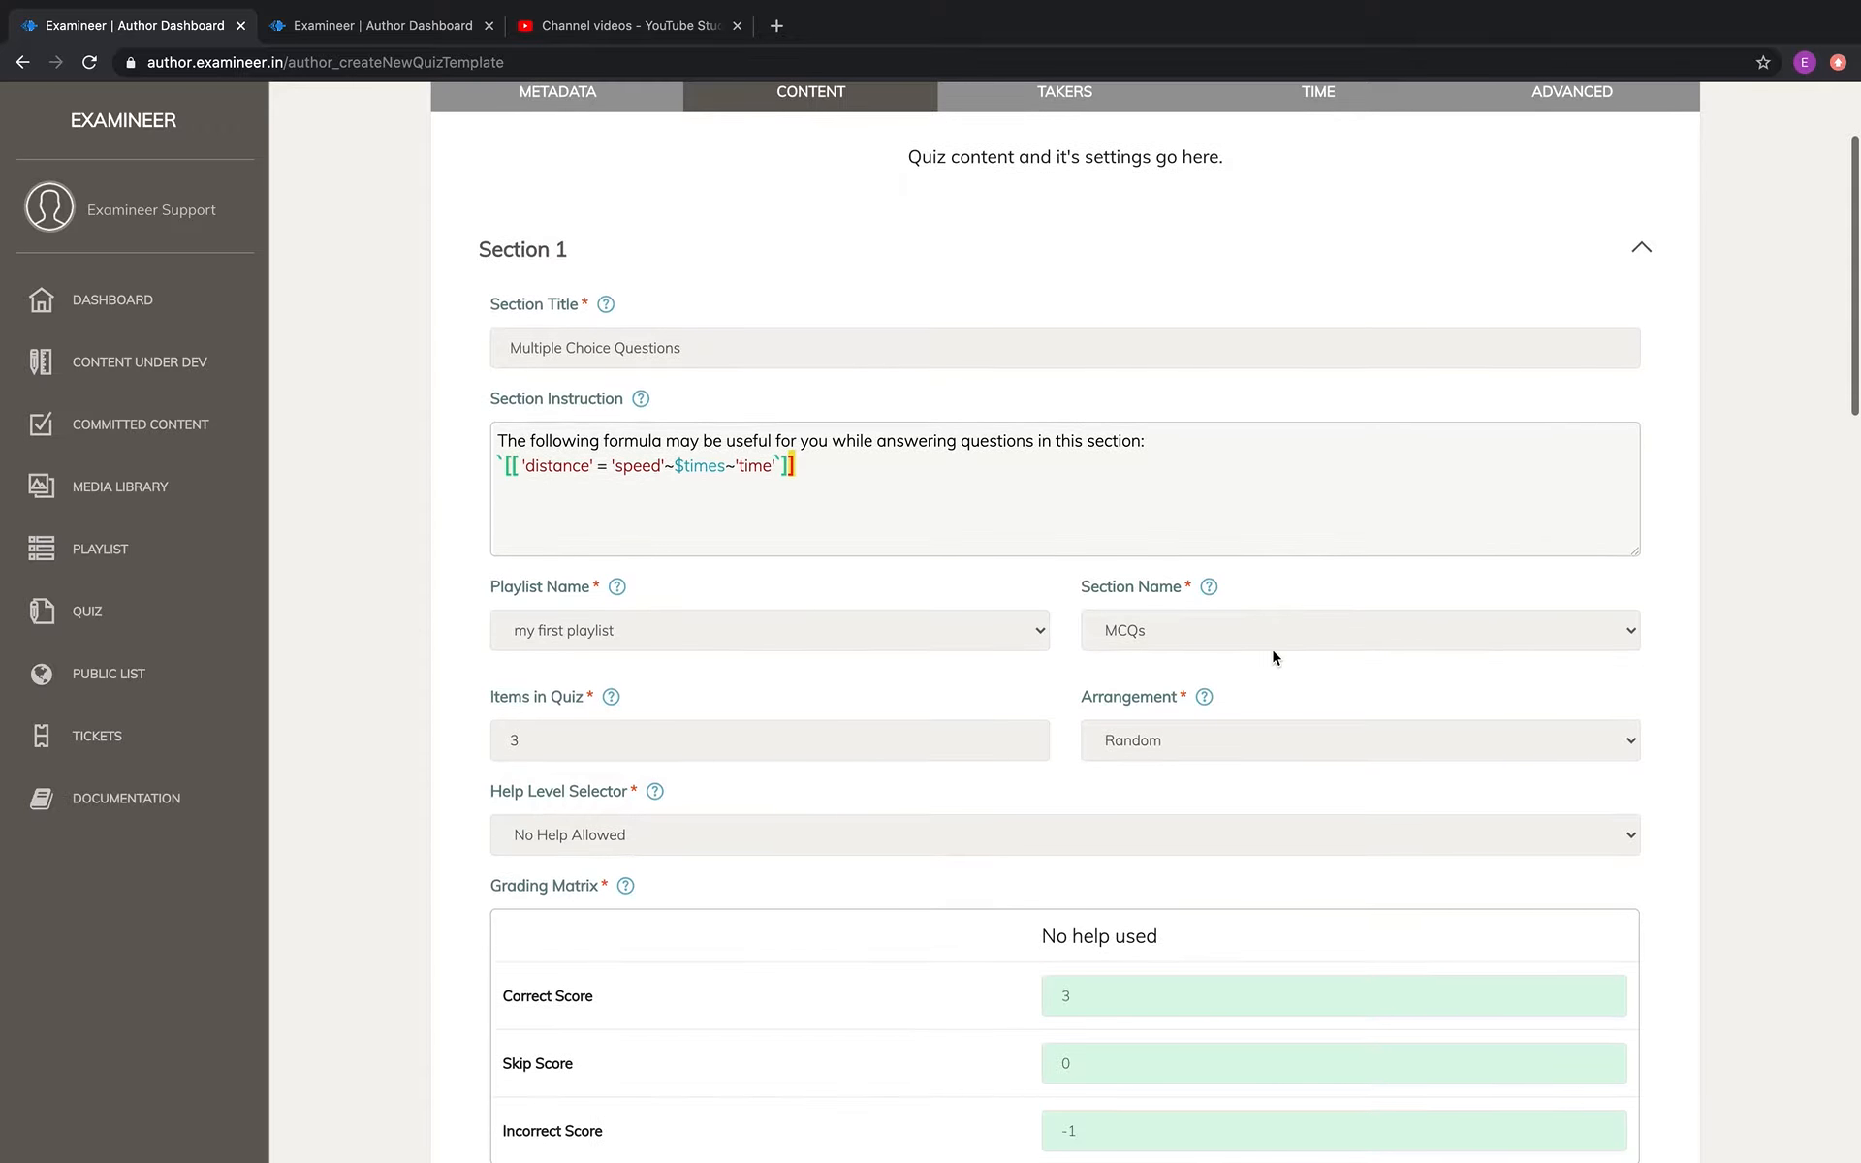
pyautogui.scroll(-4, 1272, 696)
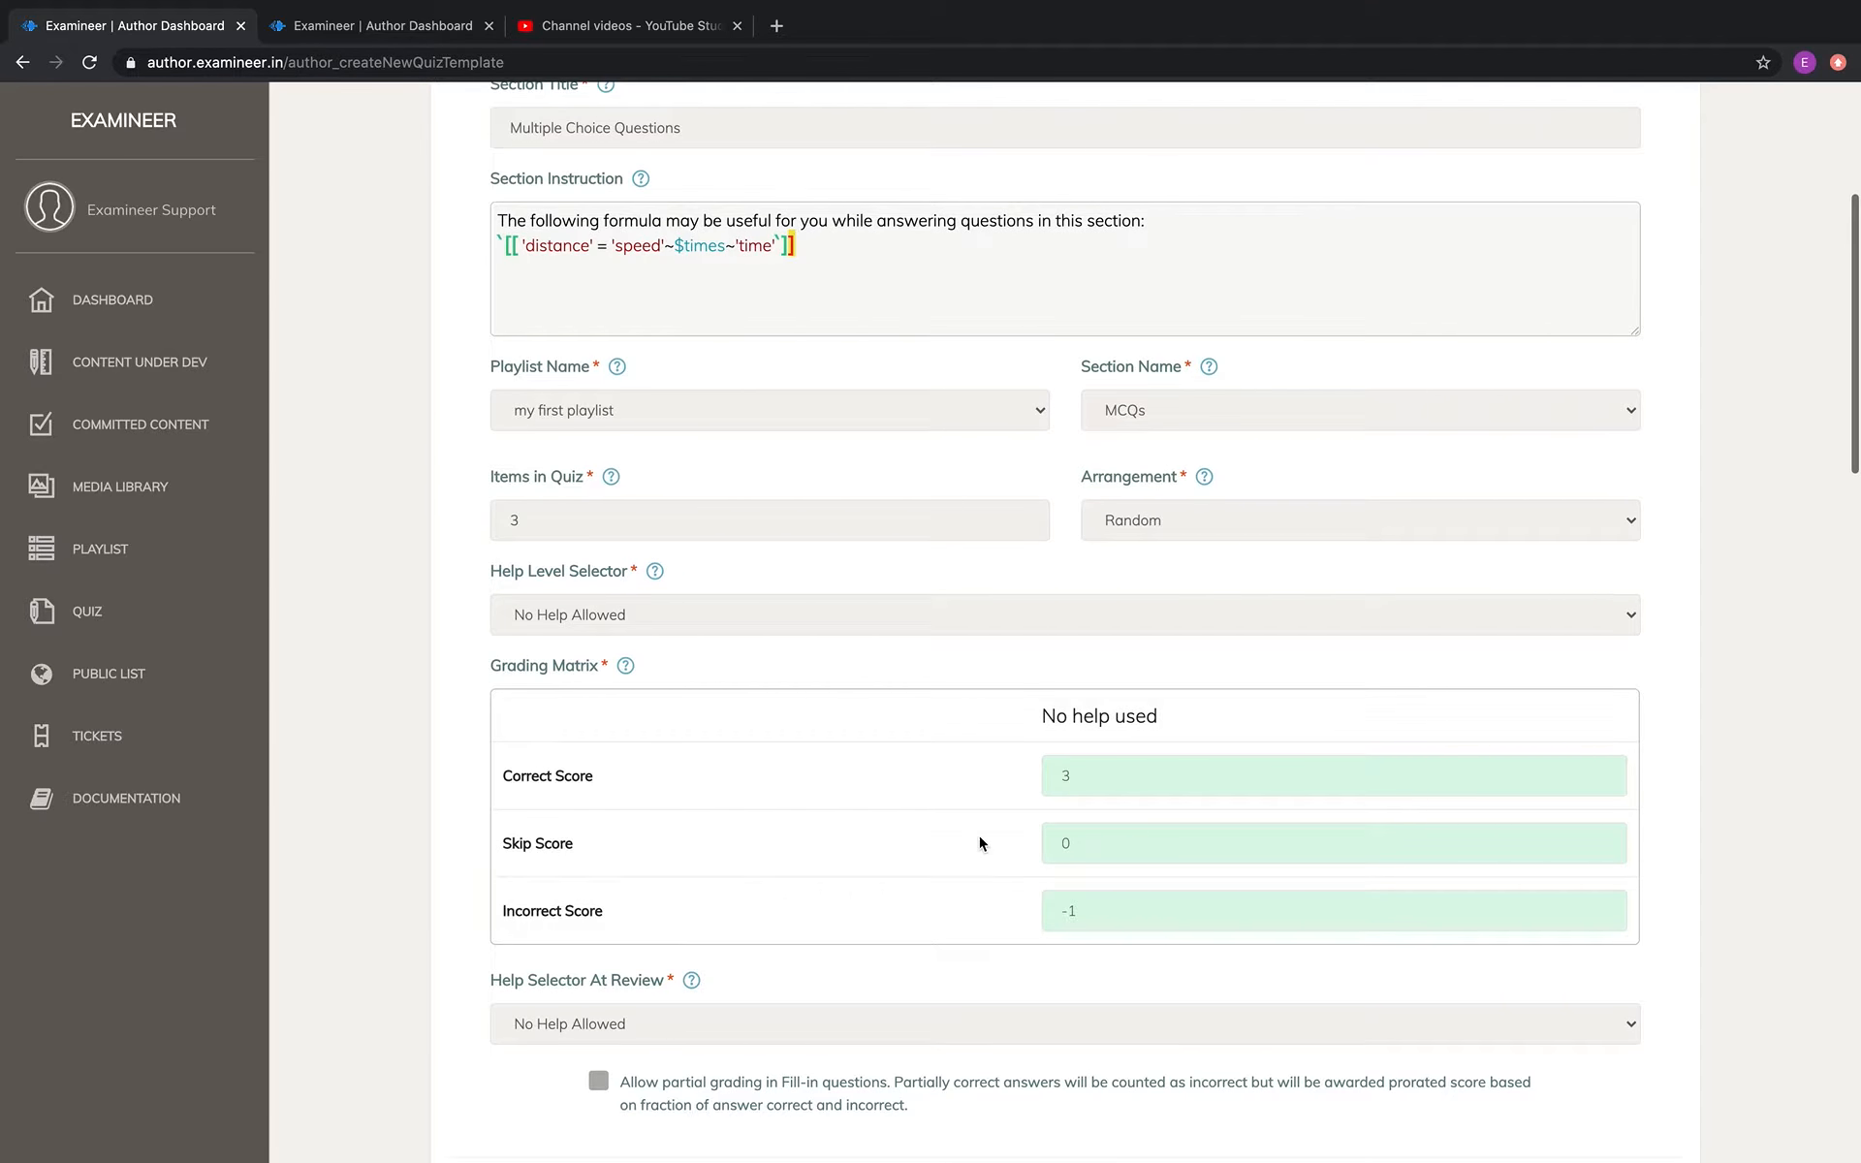
pyautogui.scroll(-3, 981, 843)
pyautogui.scroll(-20, 1106, 993)
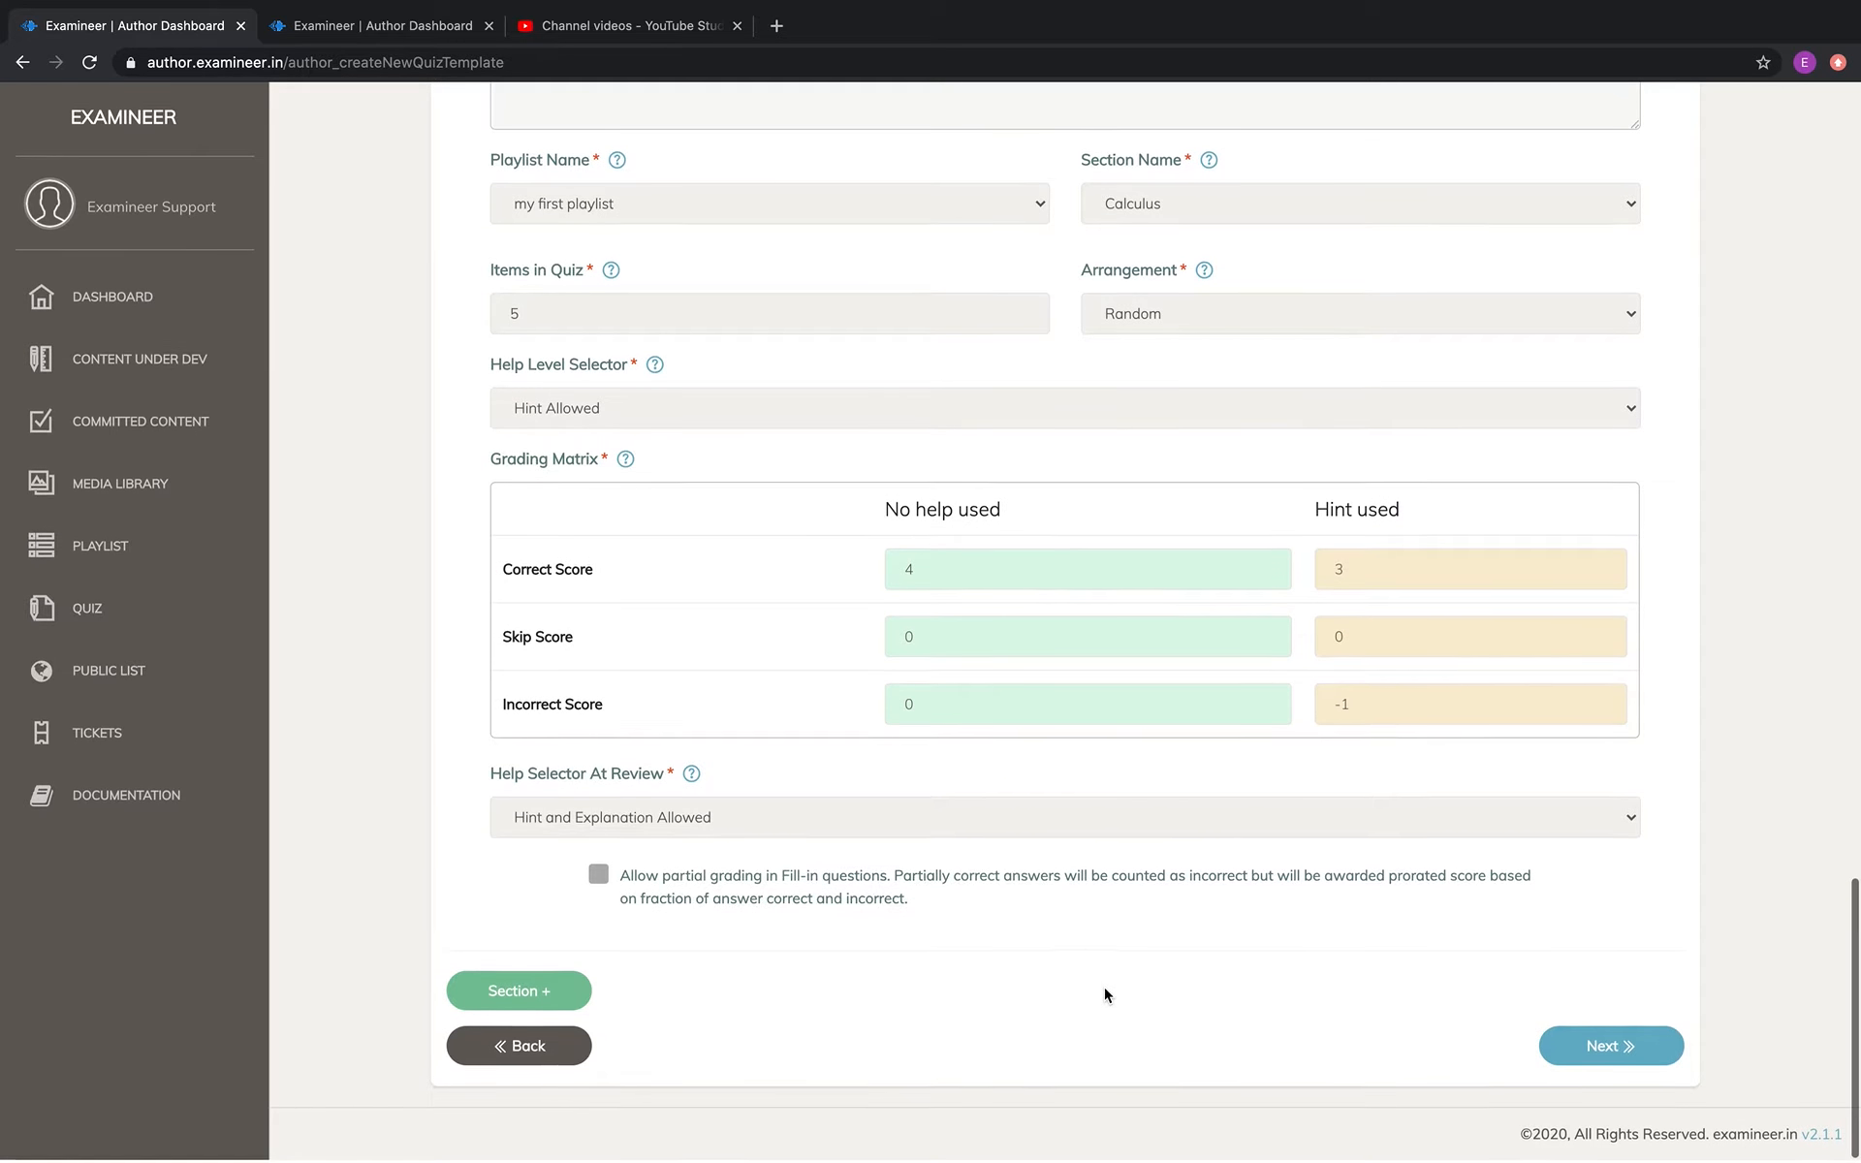
pyautogui.click(1601, 1047)
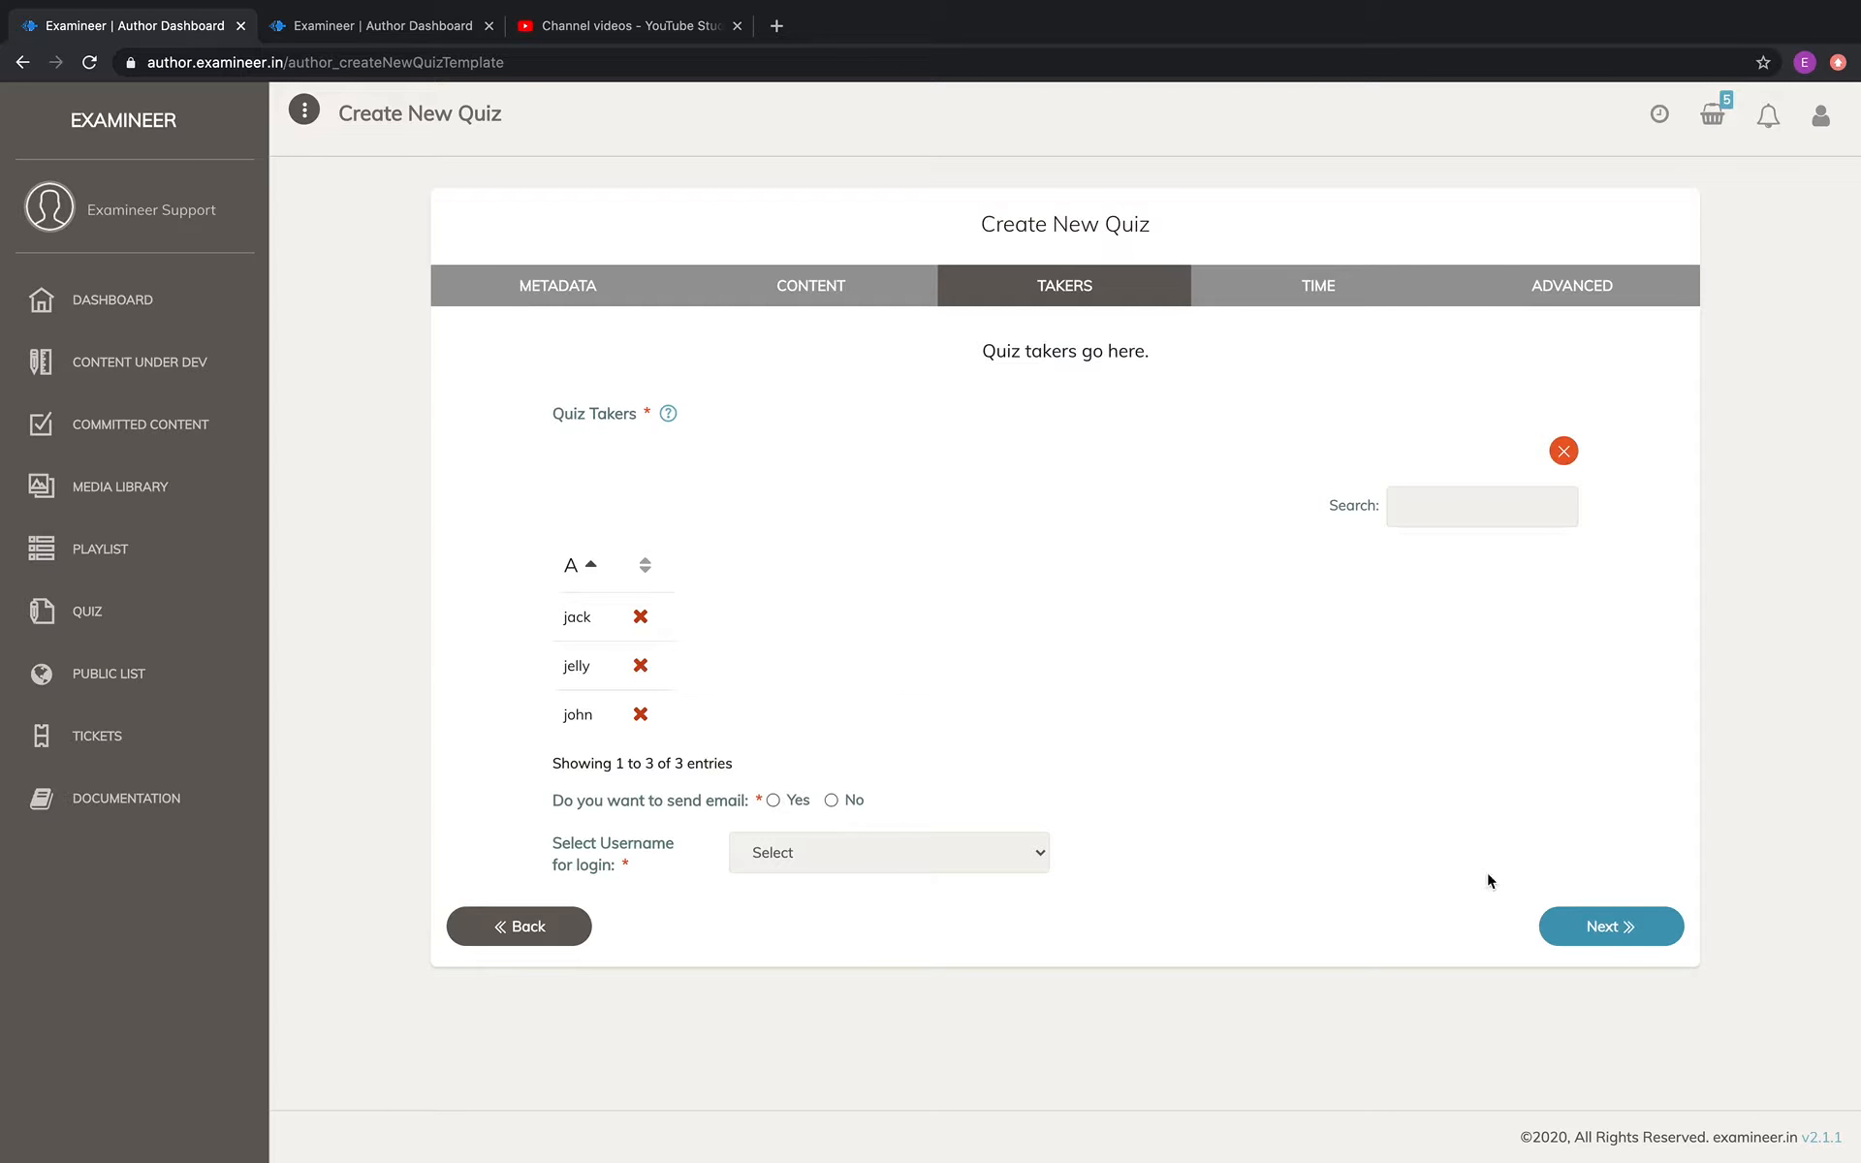
pyautogui.click(1564, 452)
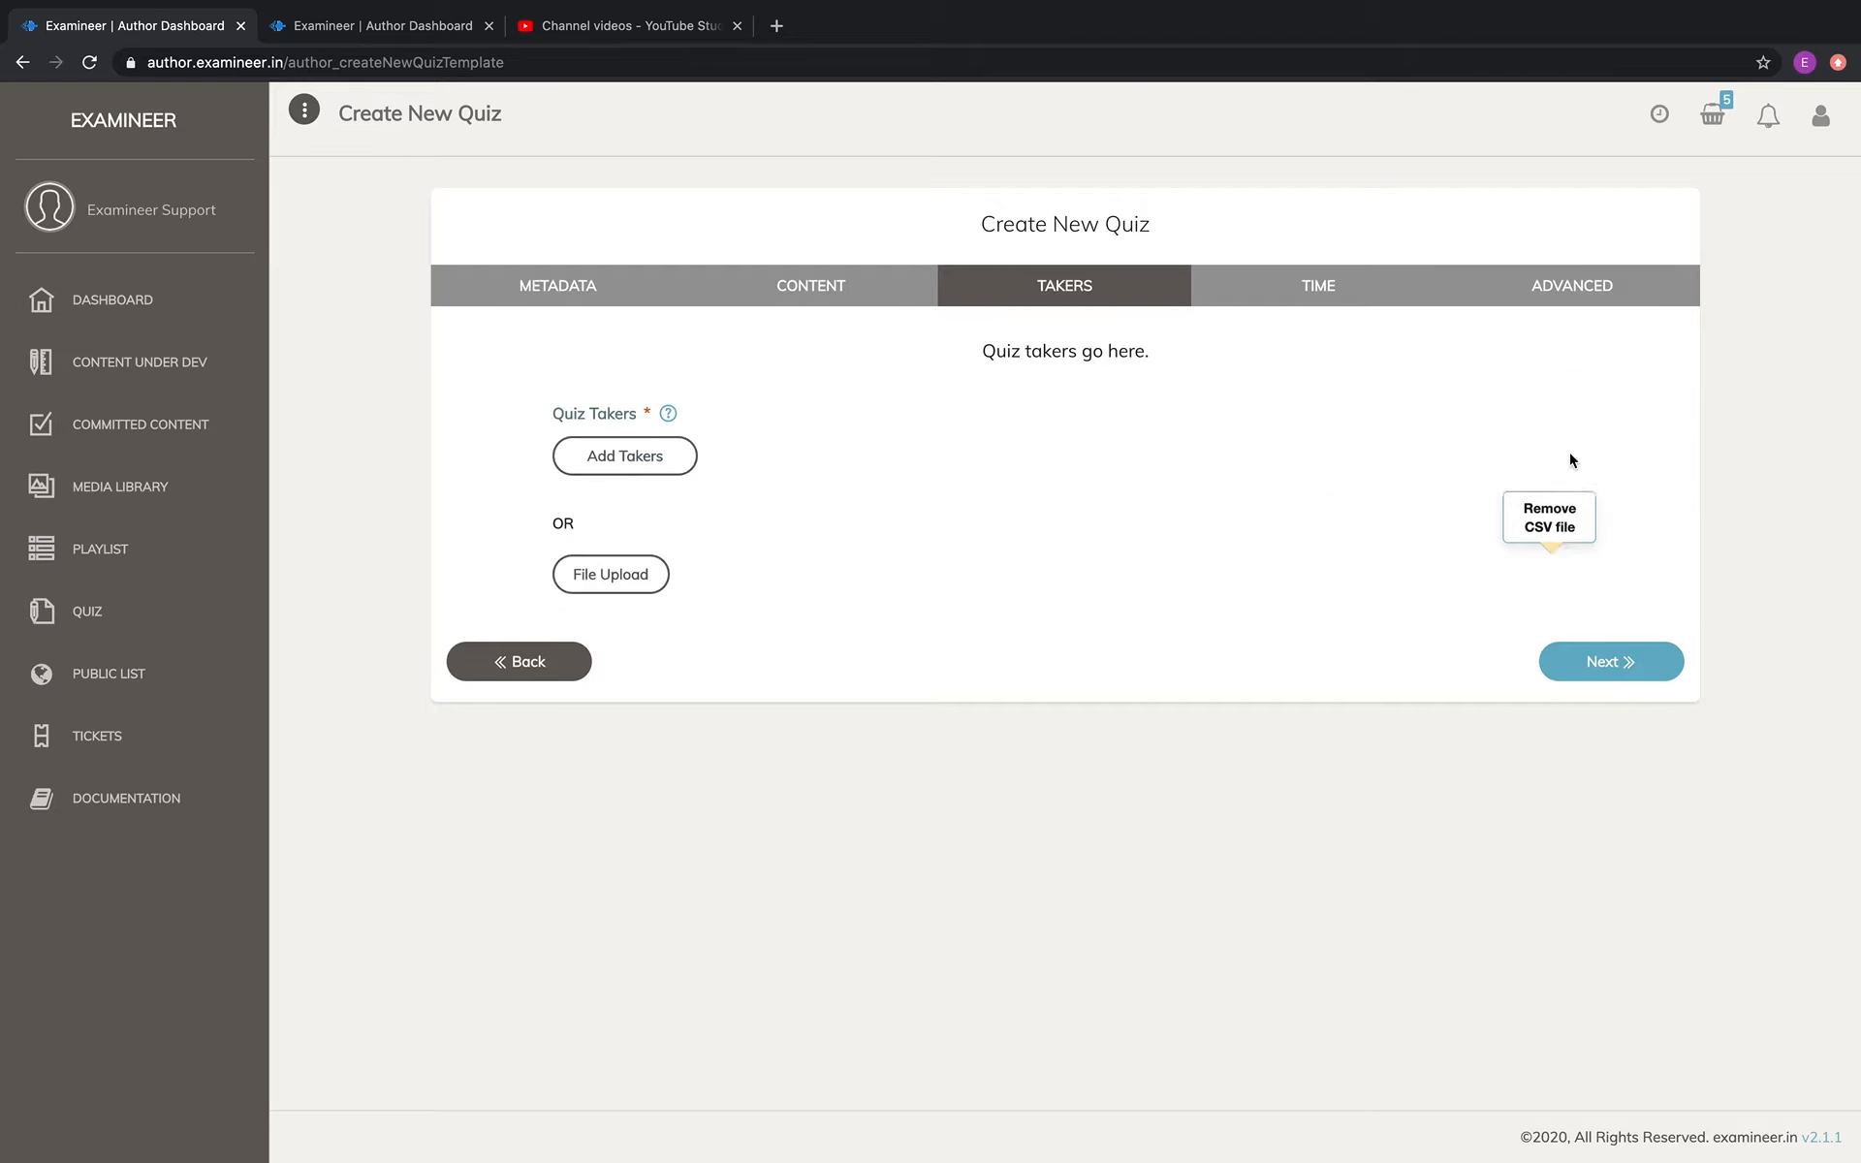
# - Upload the file my class.csv from the images folder as the quiz takers list
pyautogui.click(648, 577)
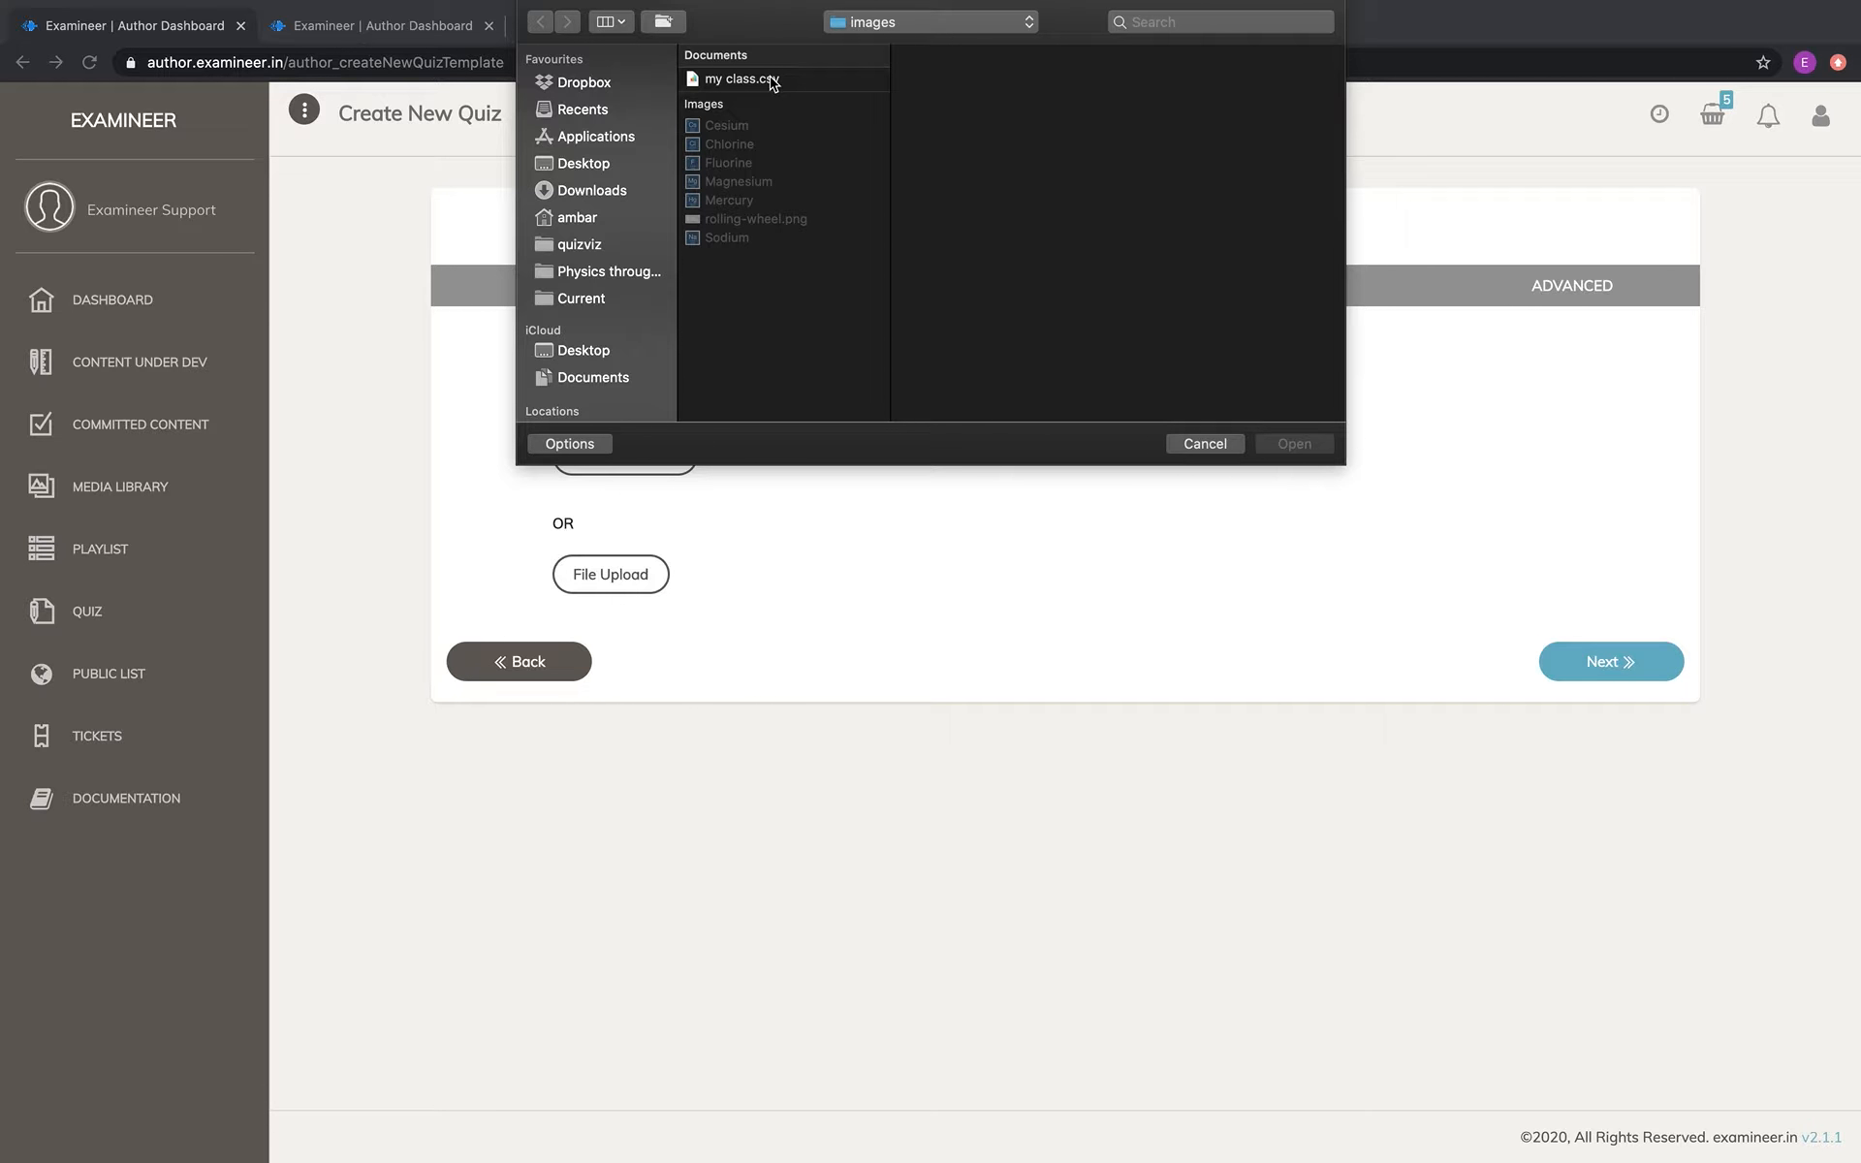
pyautogui.press('super+Tab')
pyautogui.press('super+Tab')
pyautogui.press('super+shift+Tab')
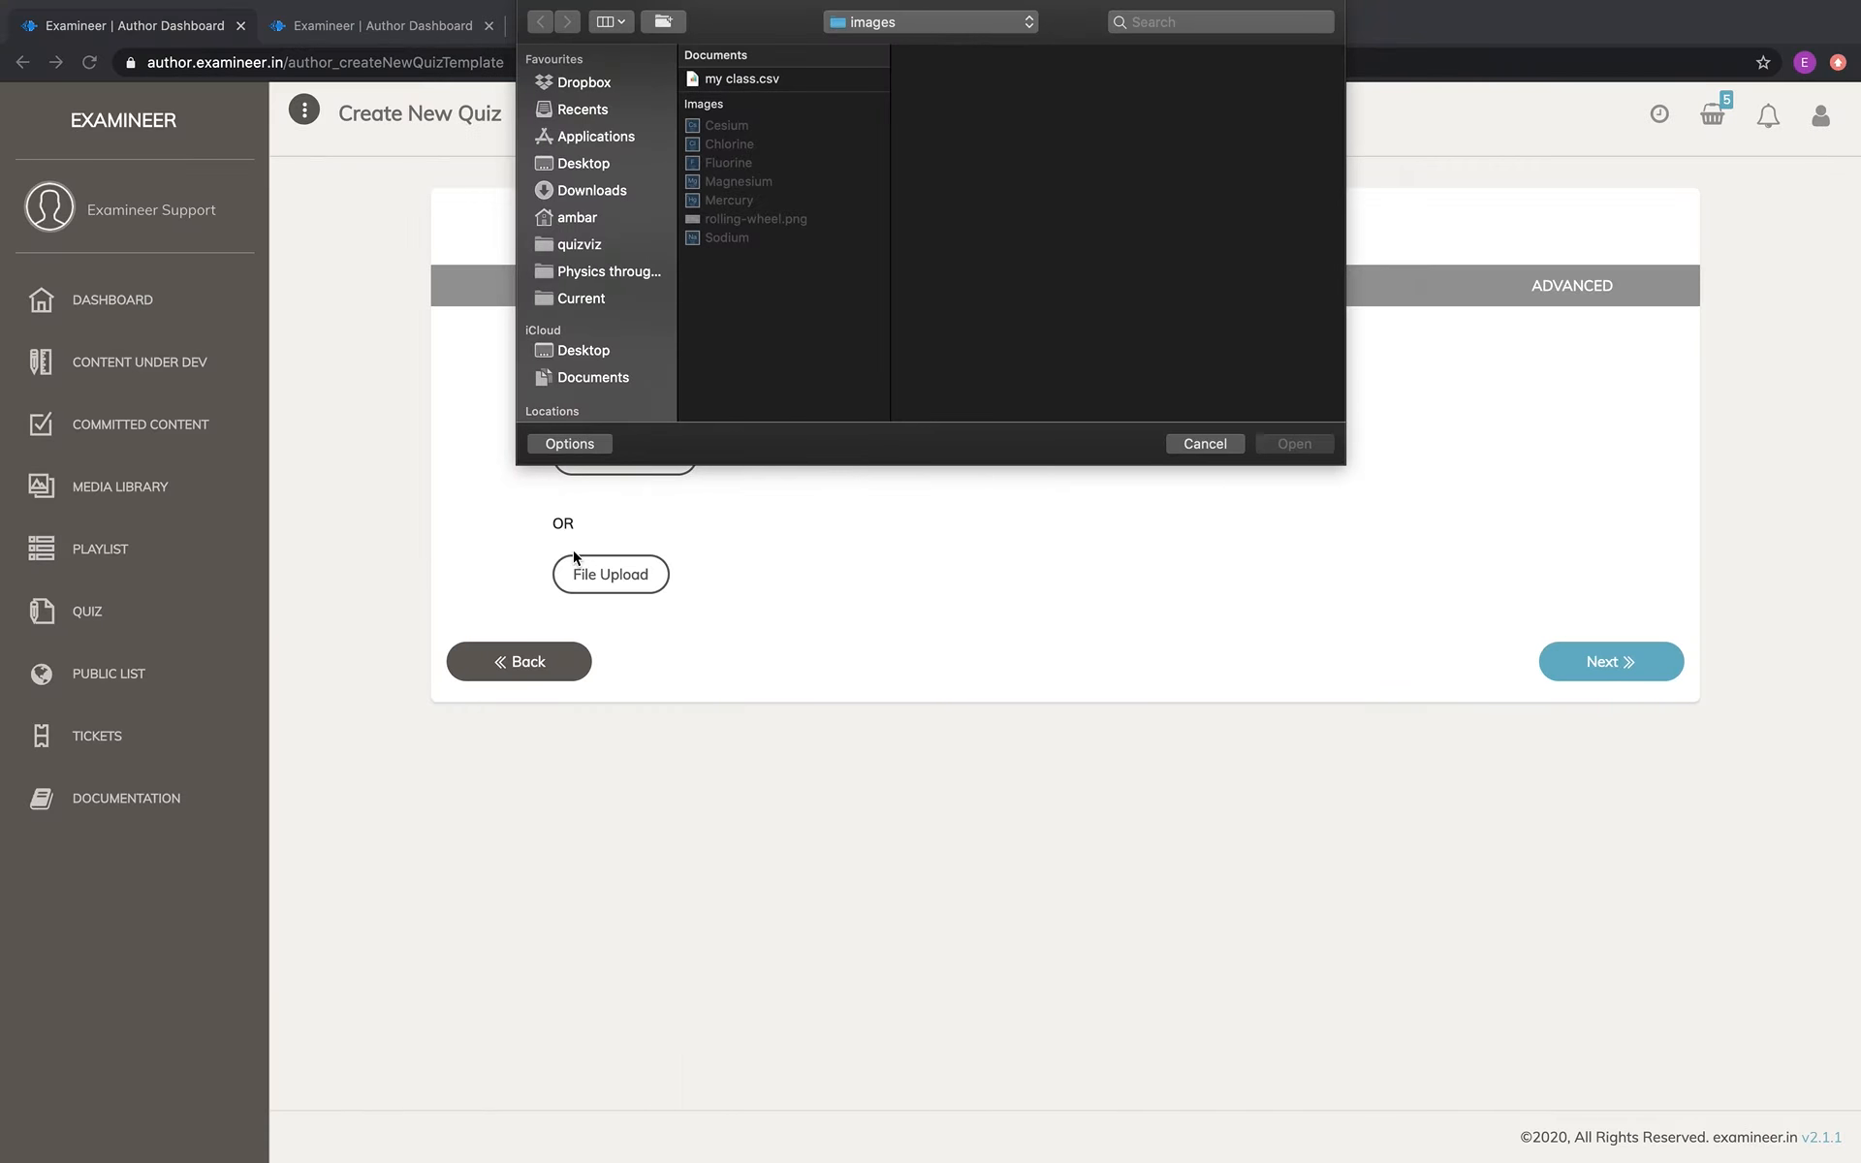
pyautogui.click(734, 81)
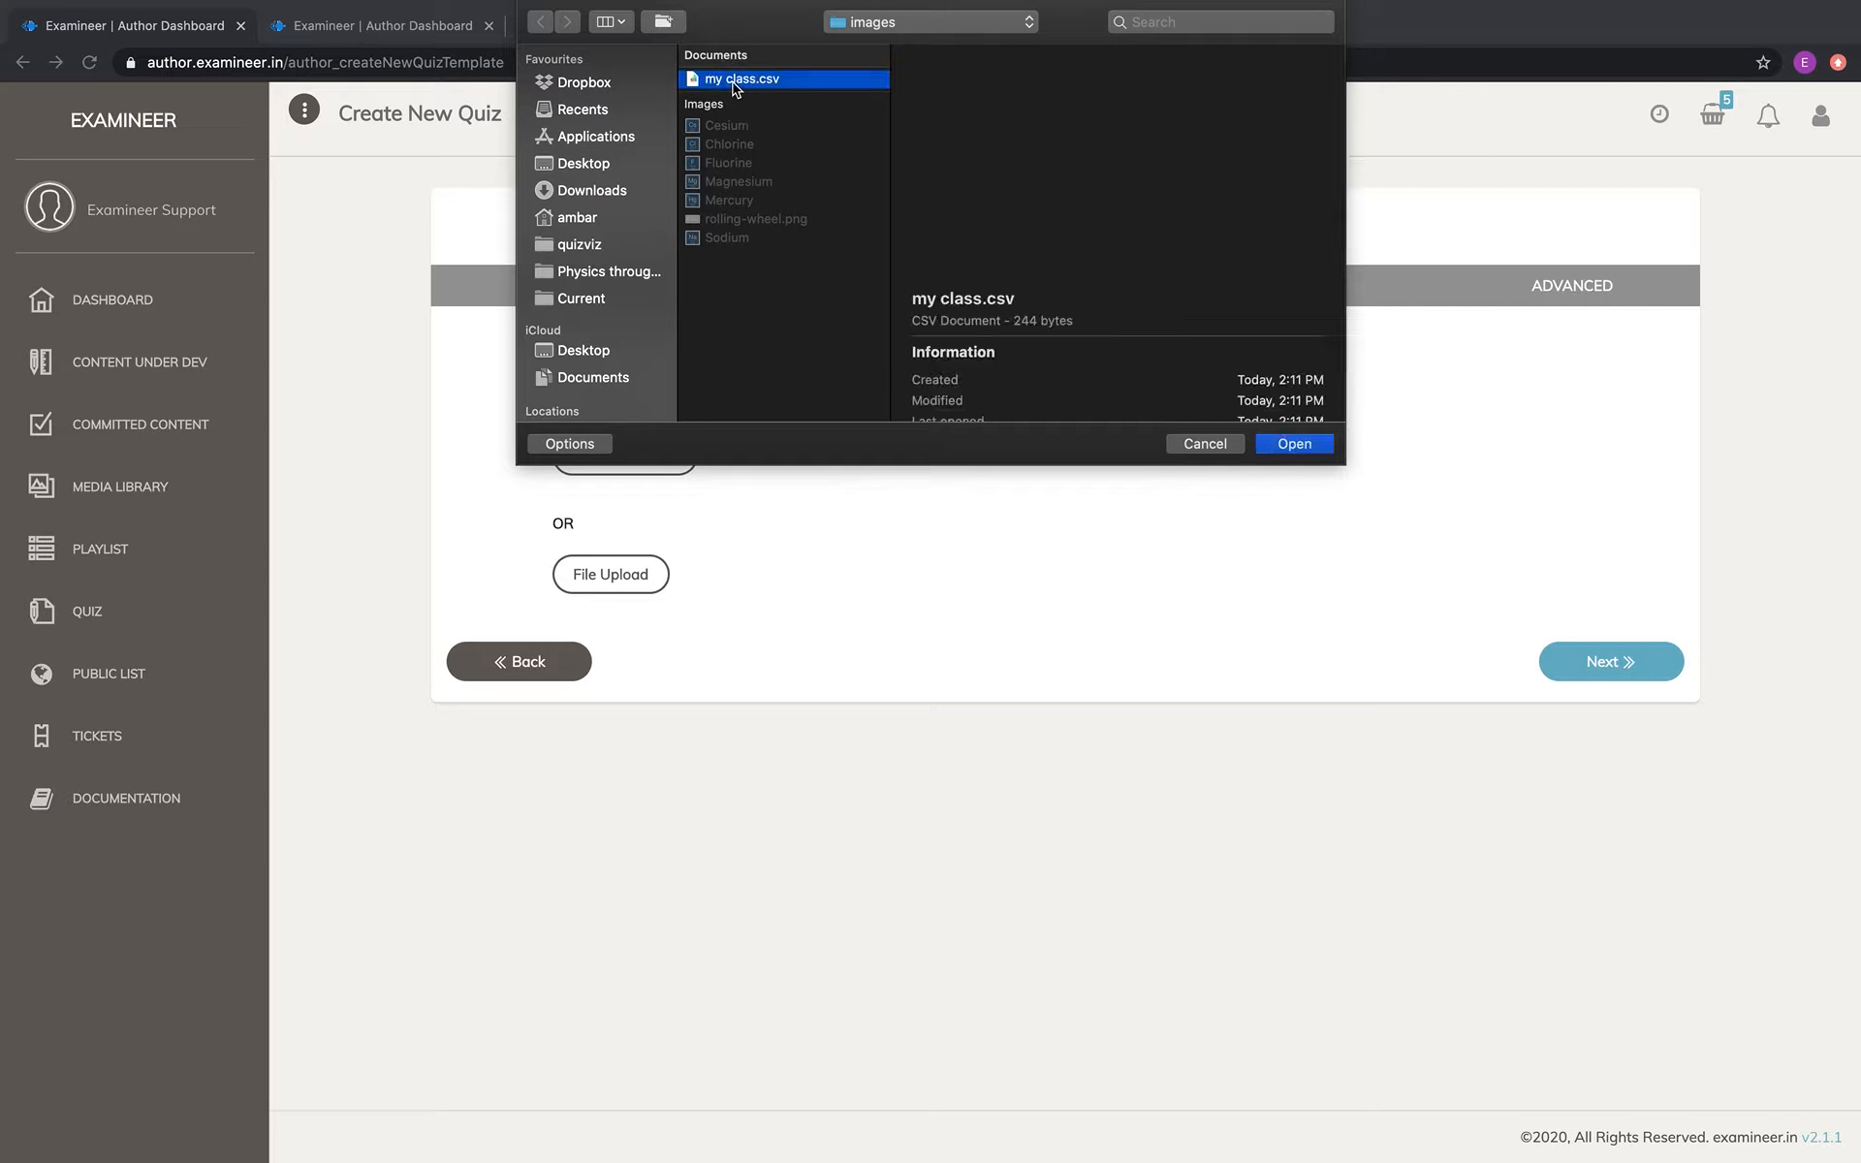
pyautogui.click(1297, 445)
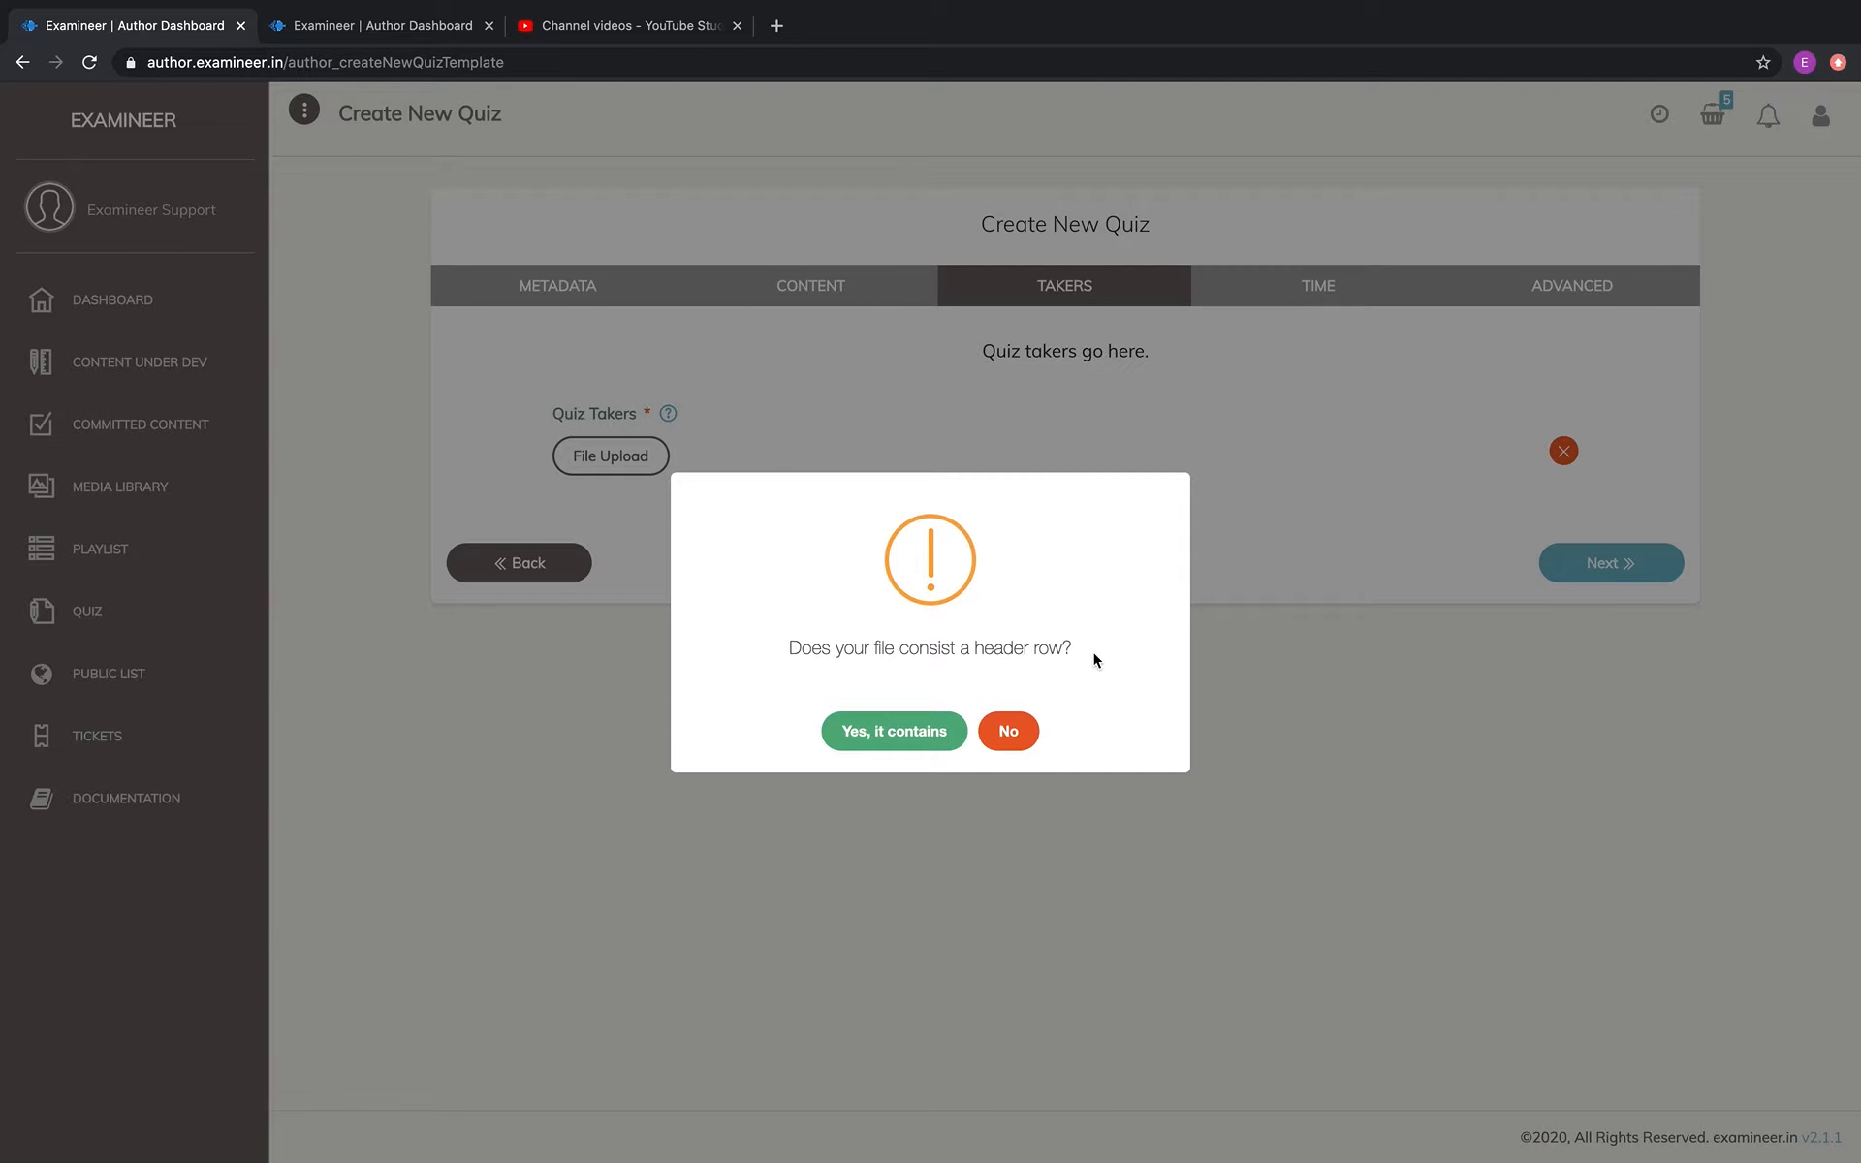
# - Check the class spreadsheet for a header row and confirm that the uploaded file contains one
pyautogui.hotkey('ctrl', 'Right')
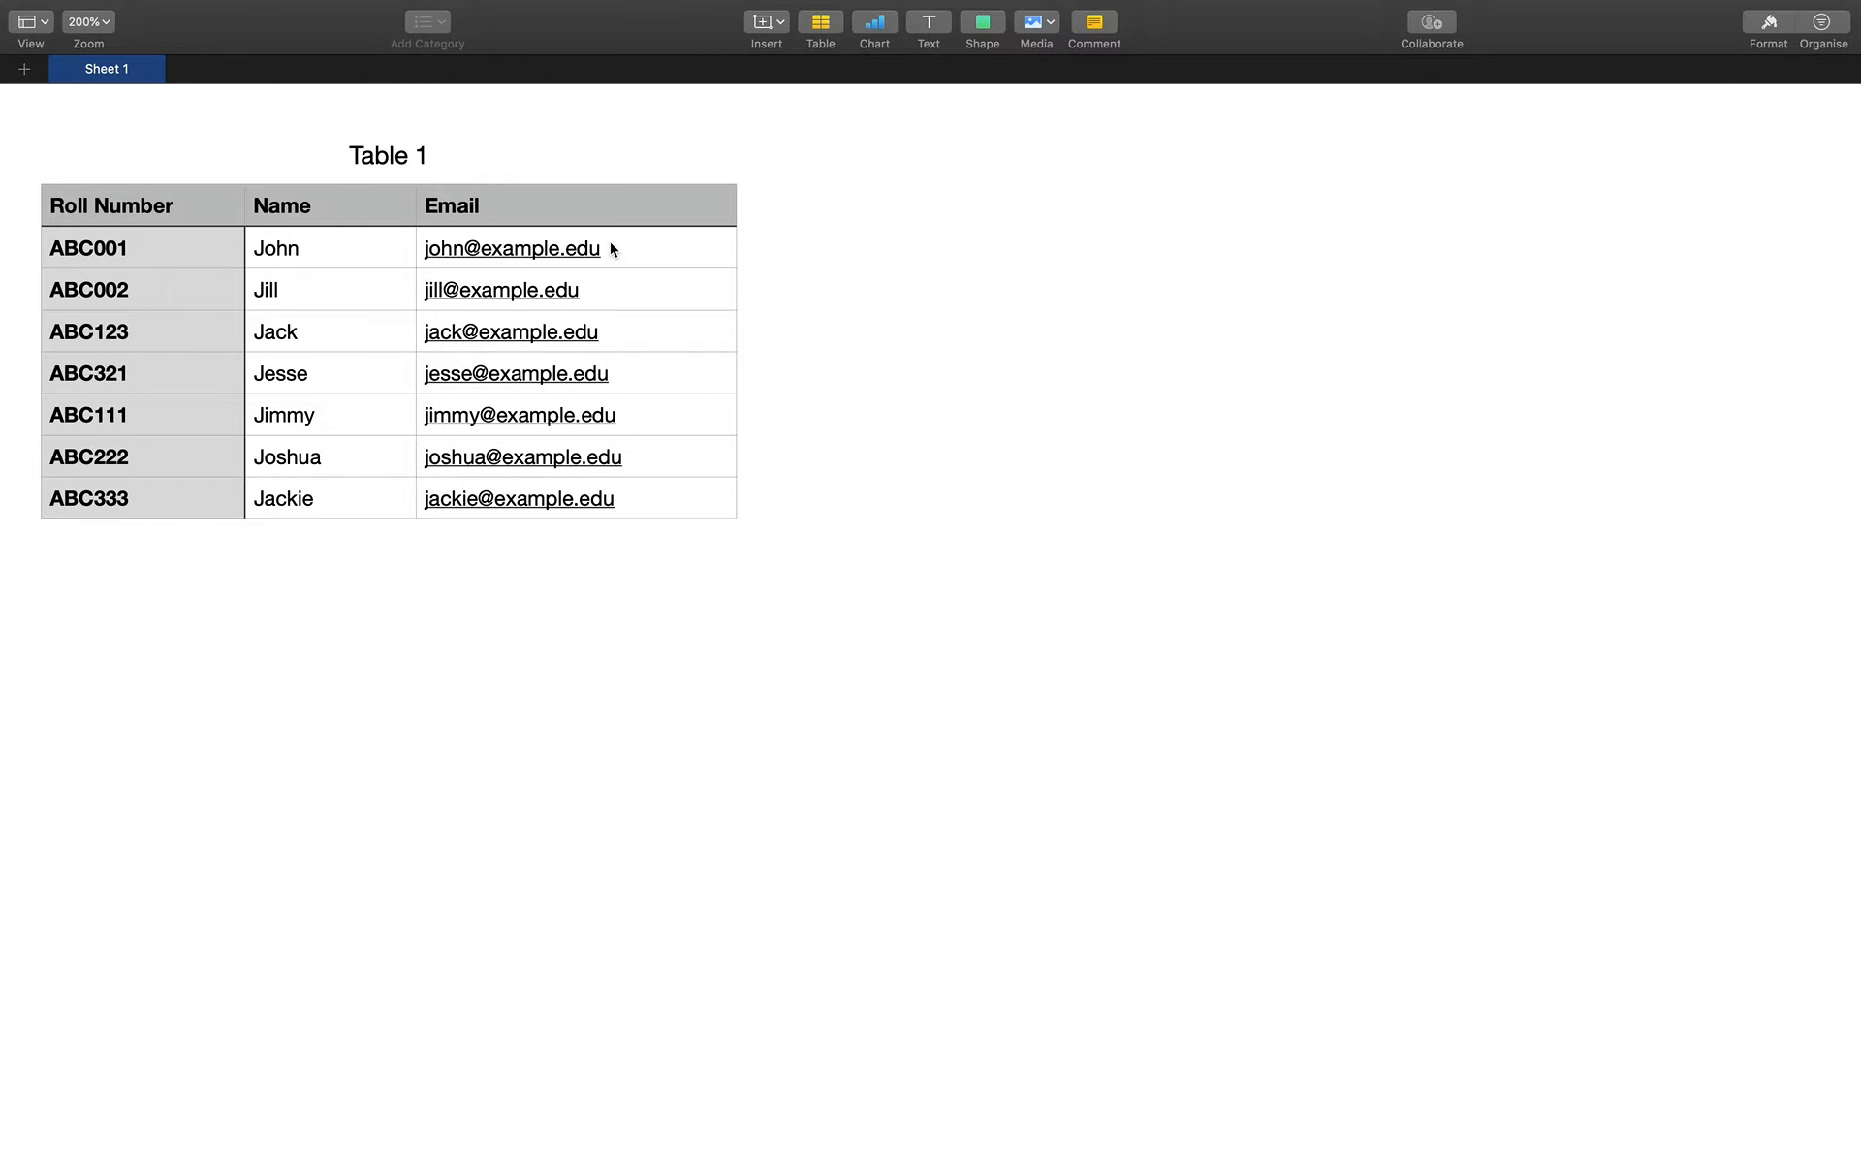
pyautogui.hotkey('ctrl', 'Left')
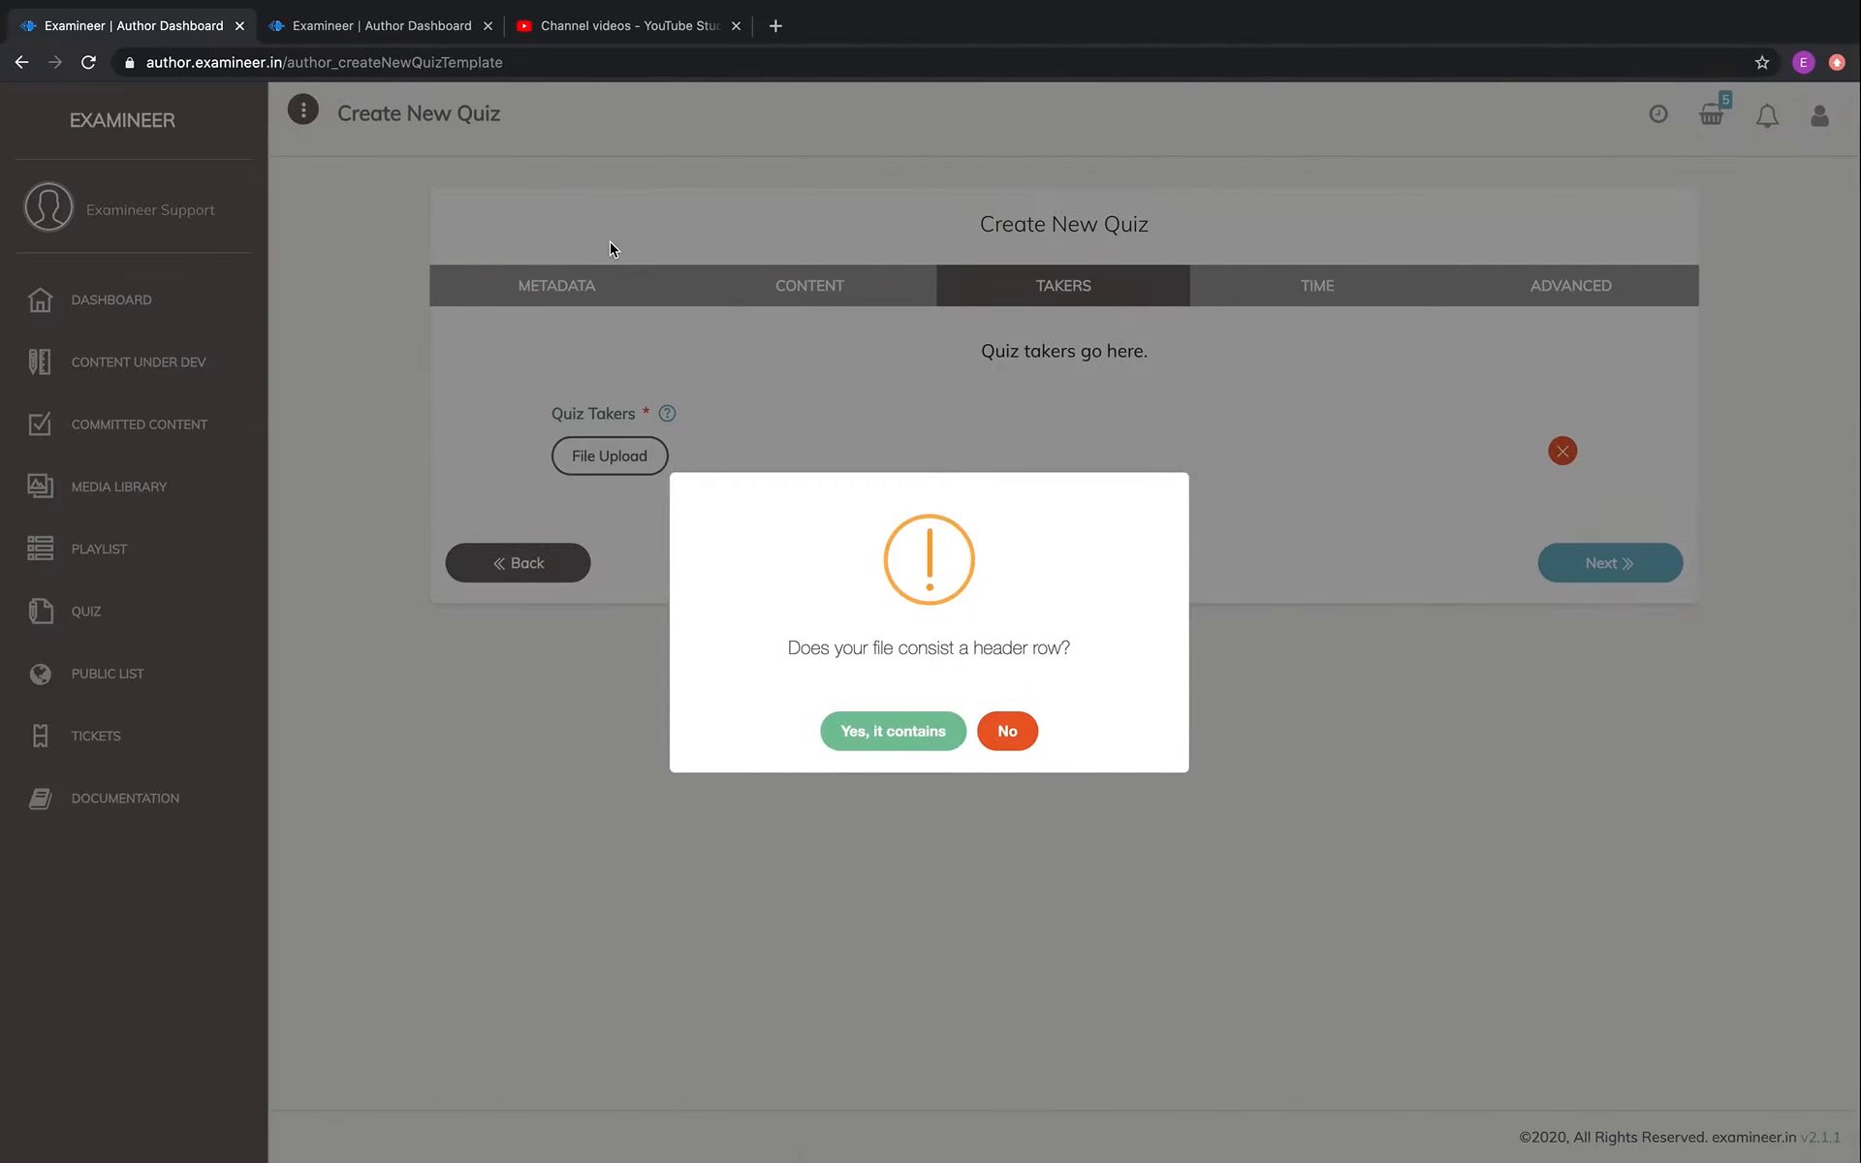
pyautogui.click(900, 735)
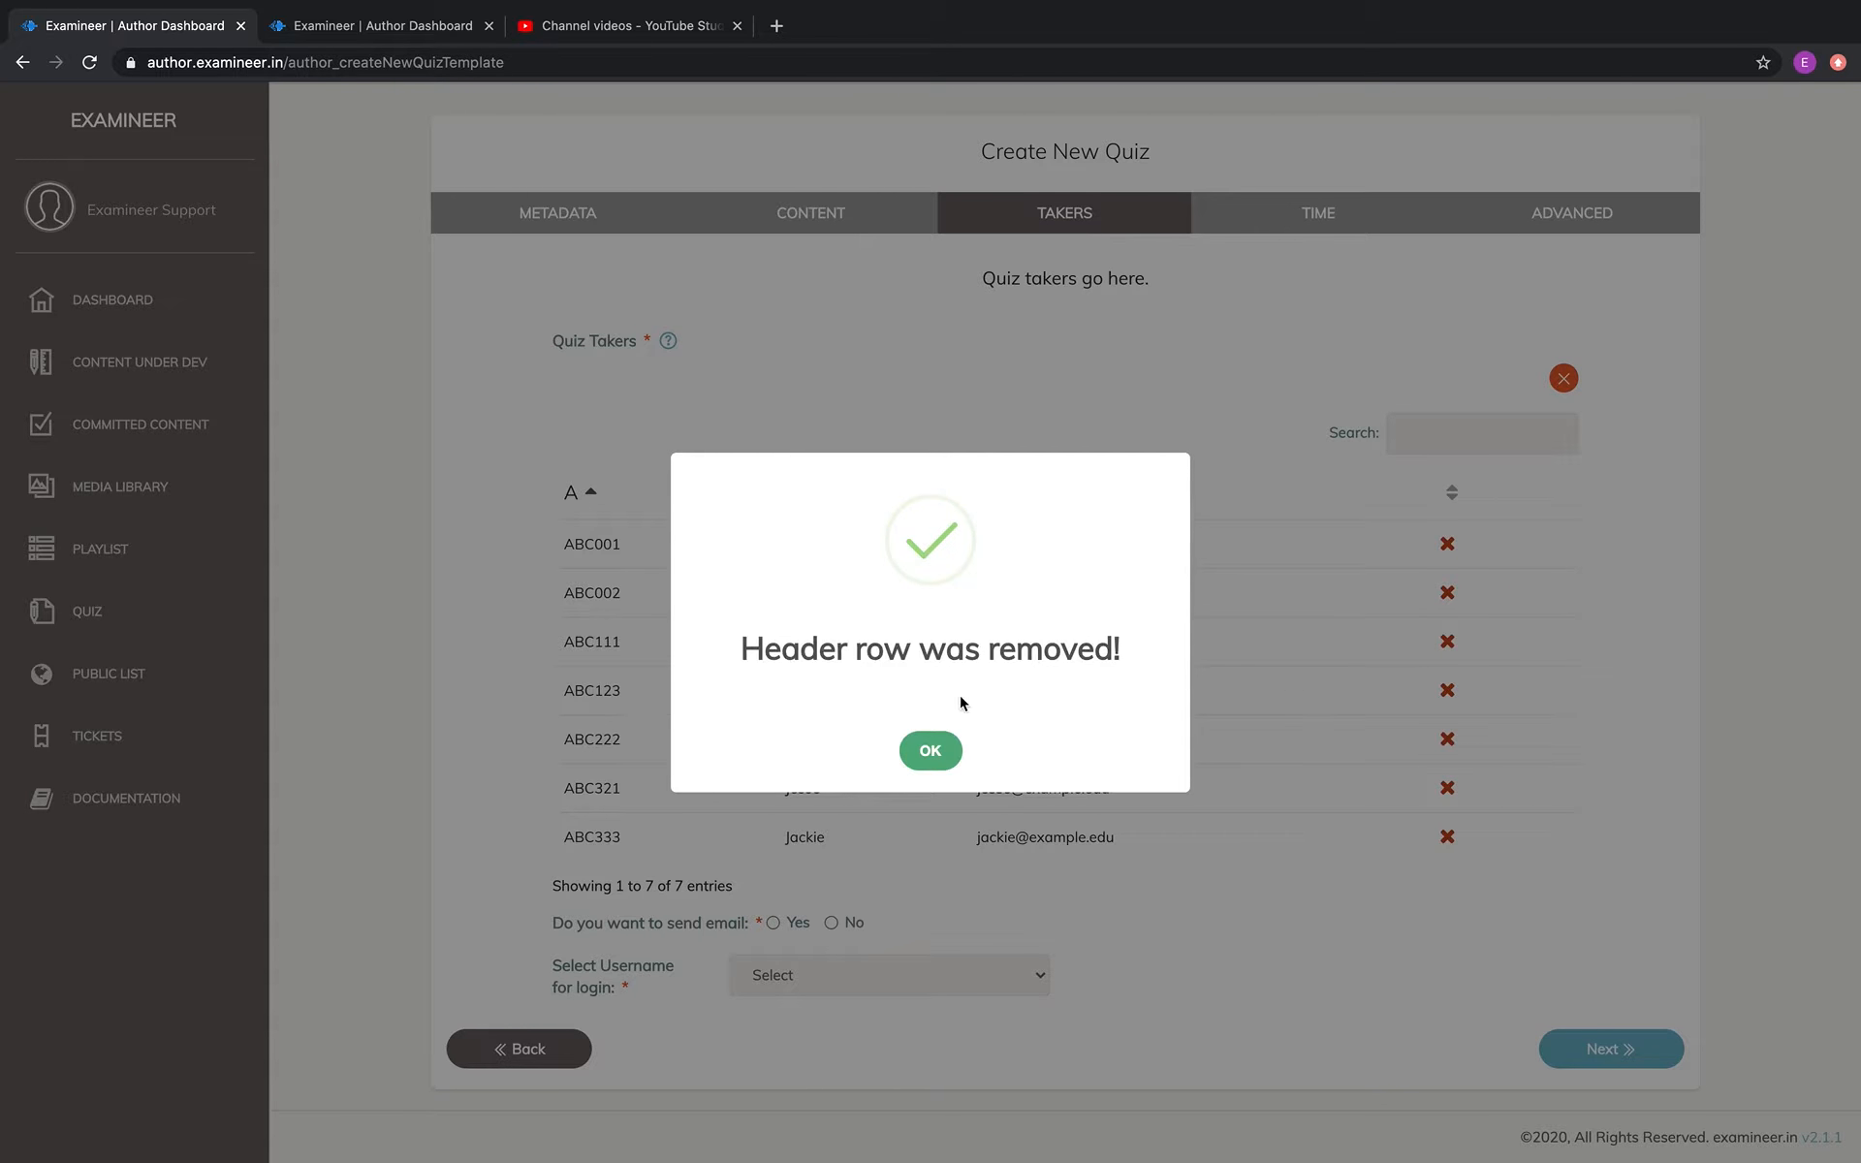
pyautogui.click(953, 759)
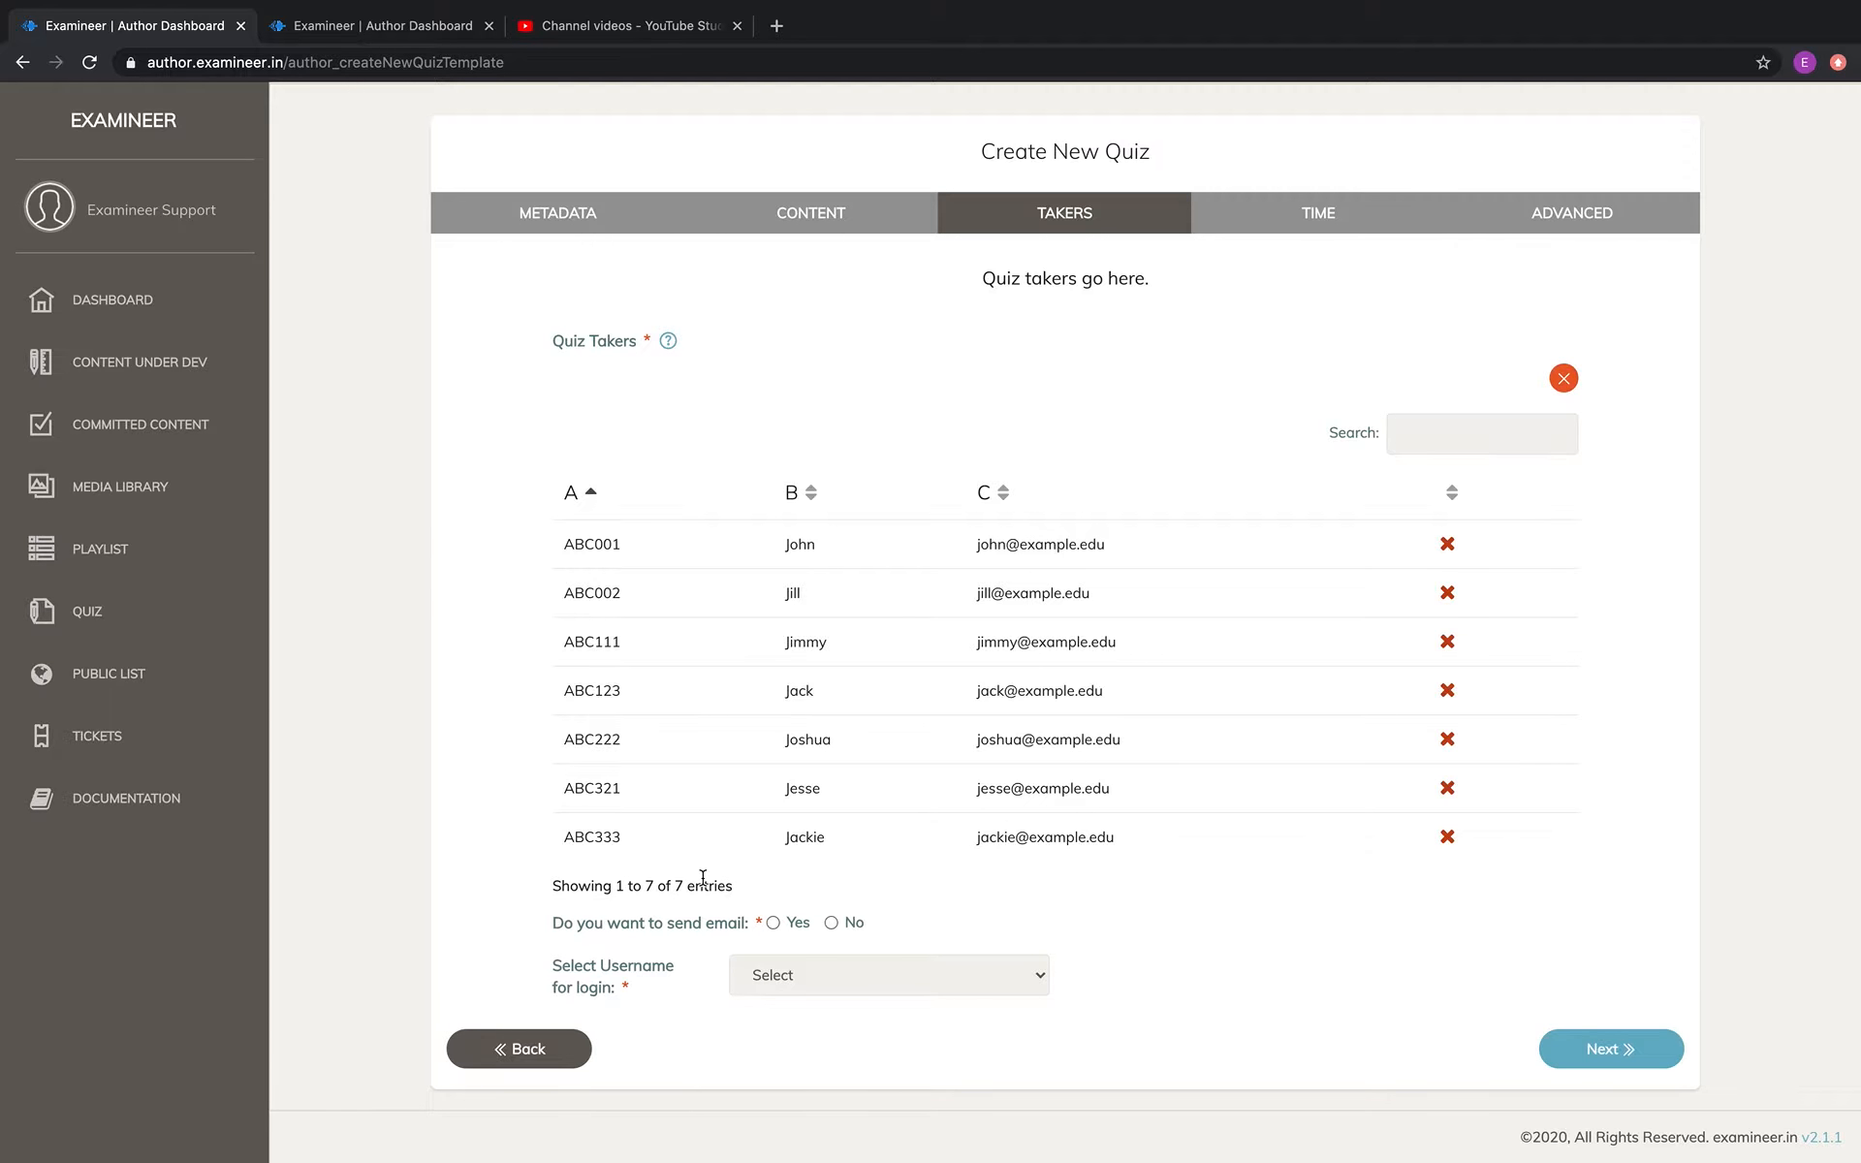
# - Compare the imported takers' columns with the Roll Number, Name and Email columns in the class spreadsheet
pyautogui.hotkey('ctrl', 'Right')
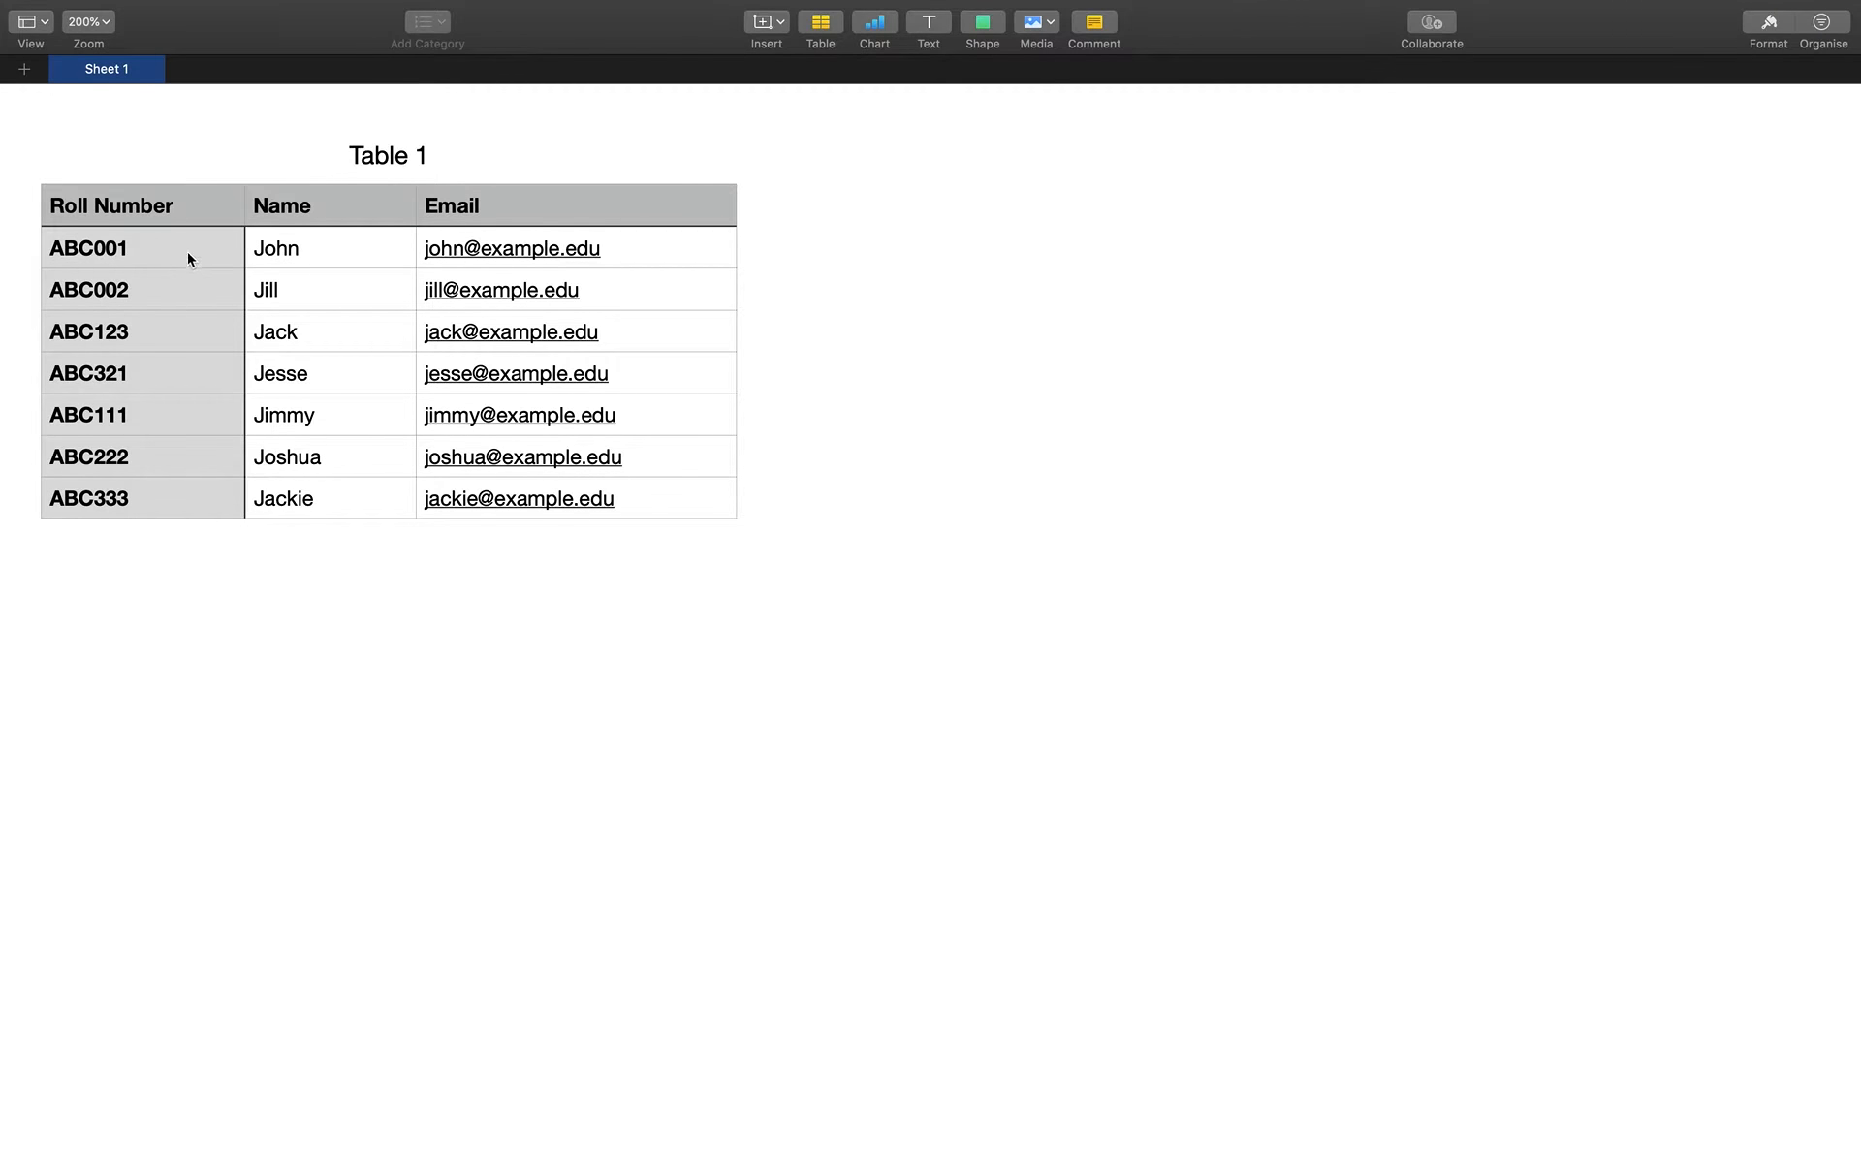
pyautogui.click(188, 252)
pyautogui.hotkey('ctrl', 'Left')
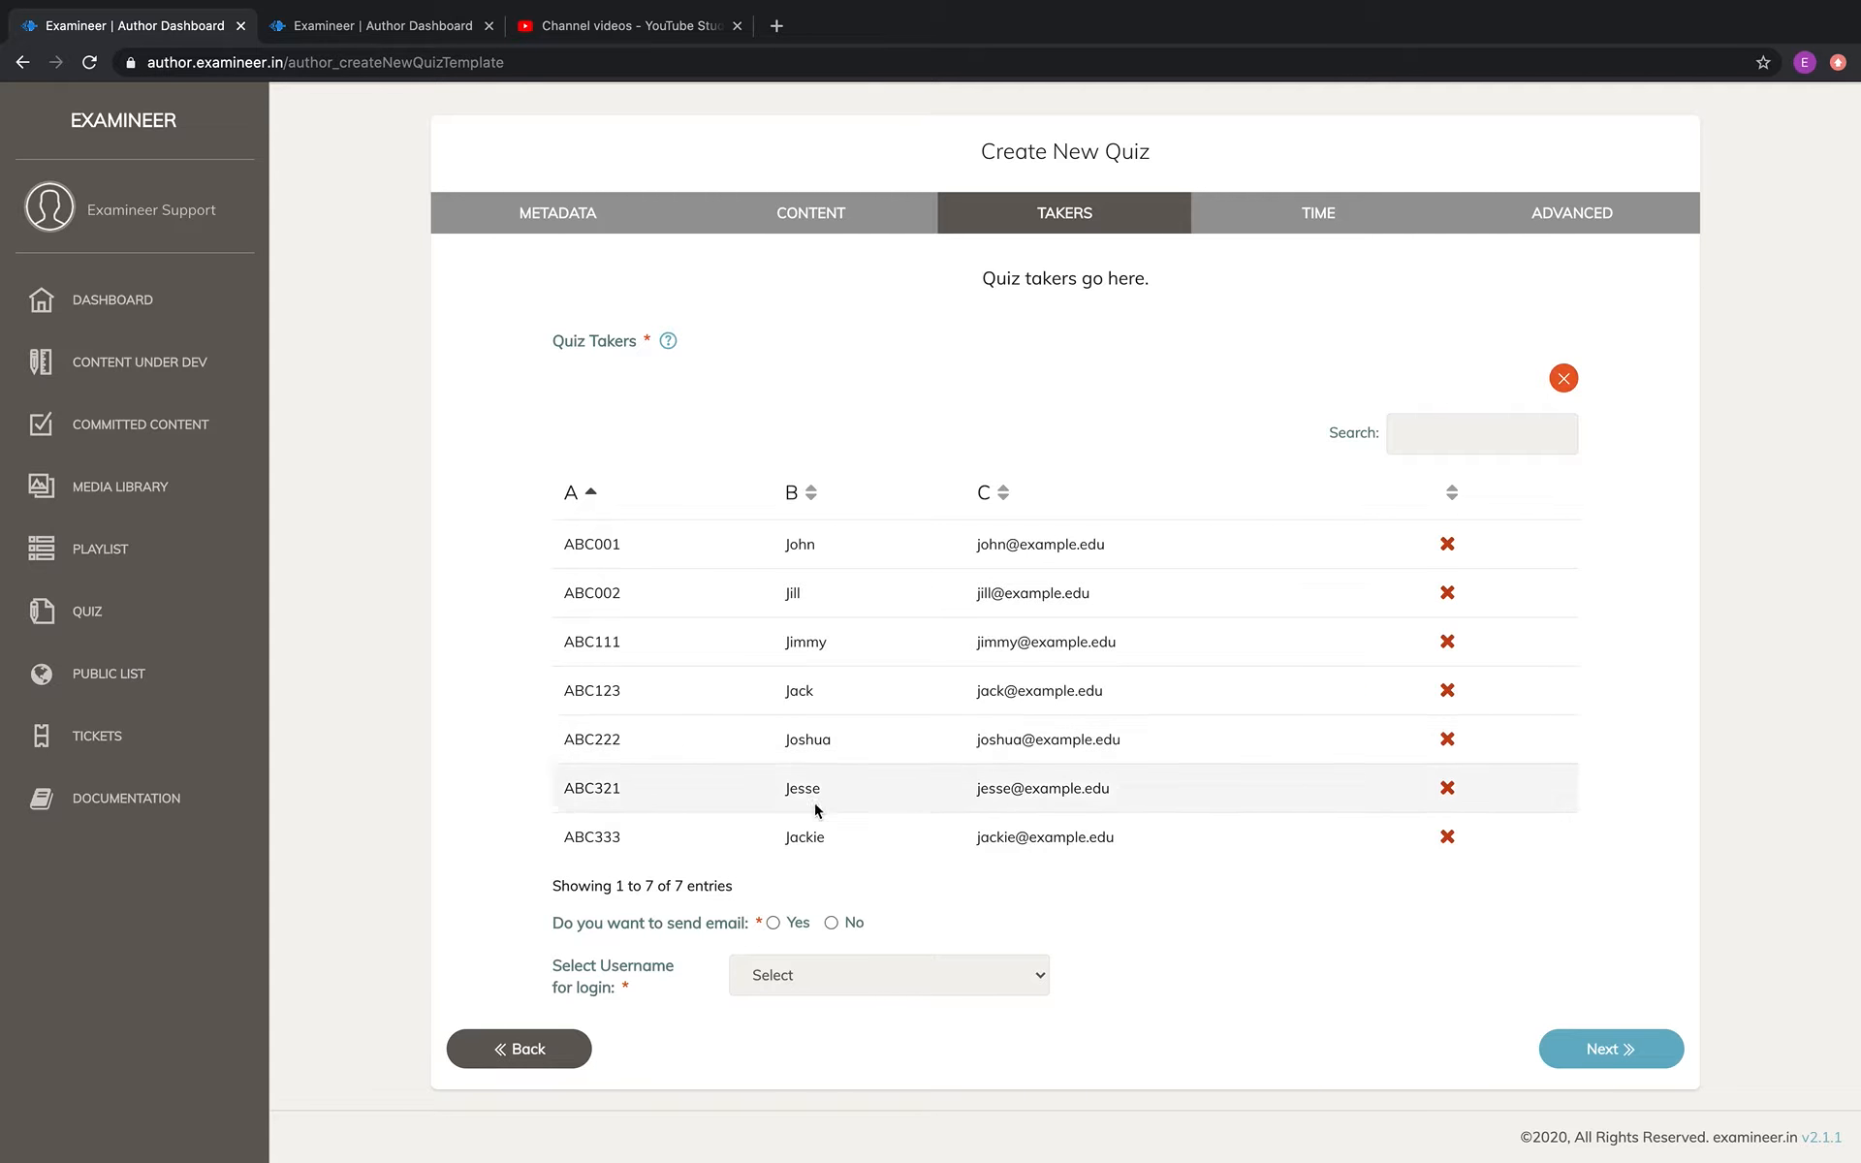
# - Enable sending email to the quiz takers and set column C as the one containing the email ids
pyautogui.click(773, 923)
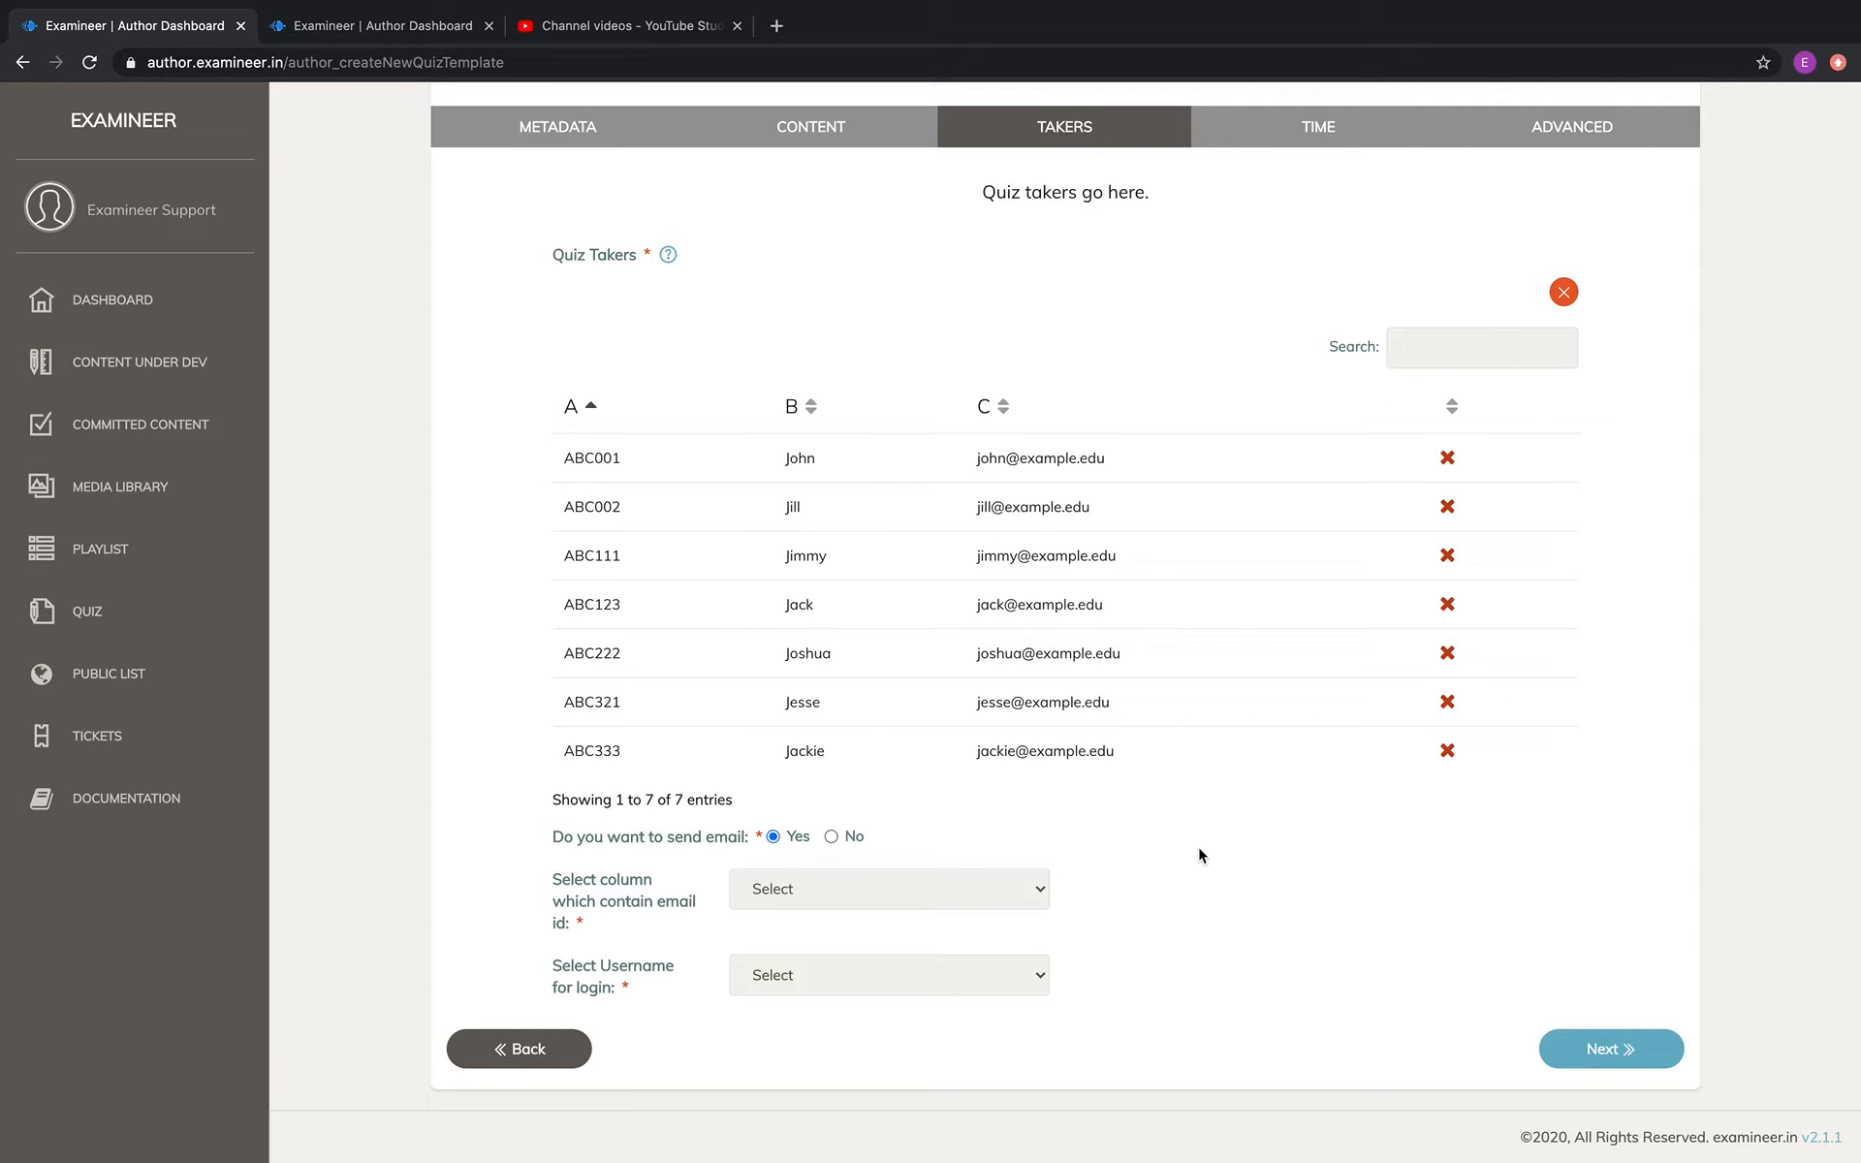
pyautogui.click(947, 894)
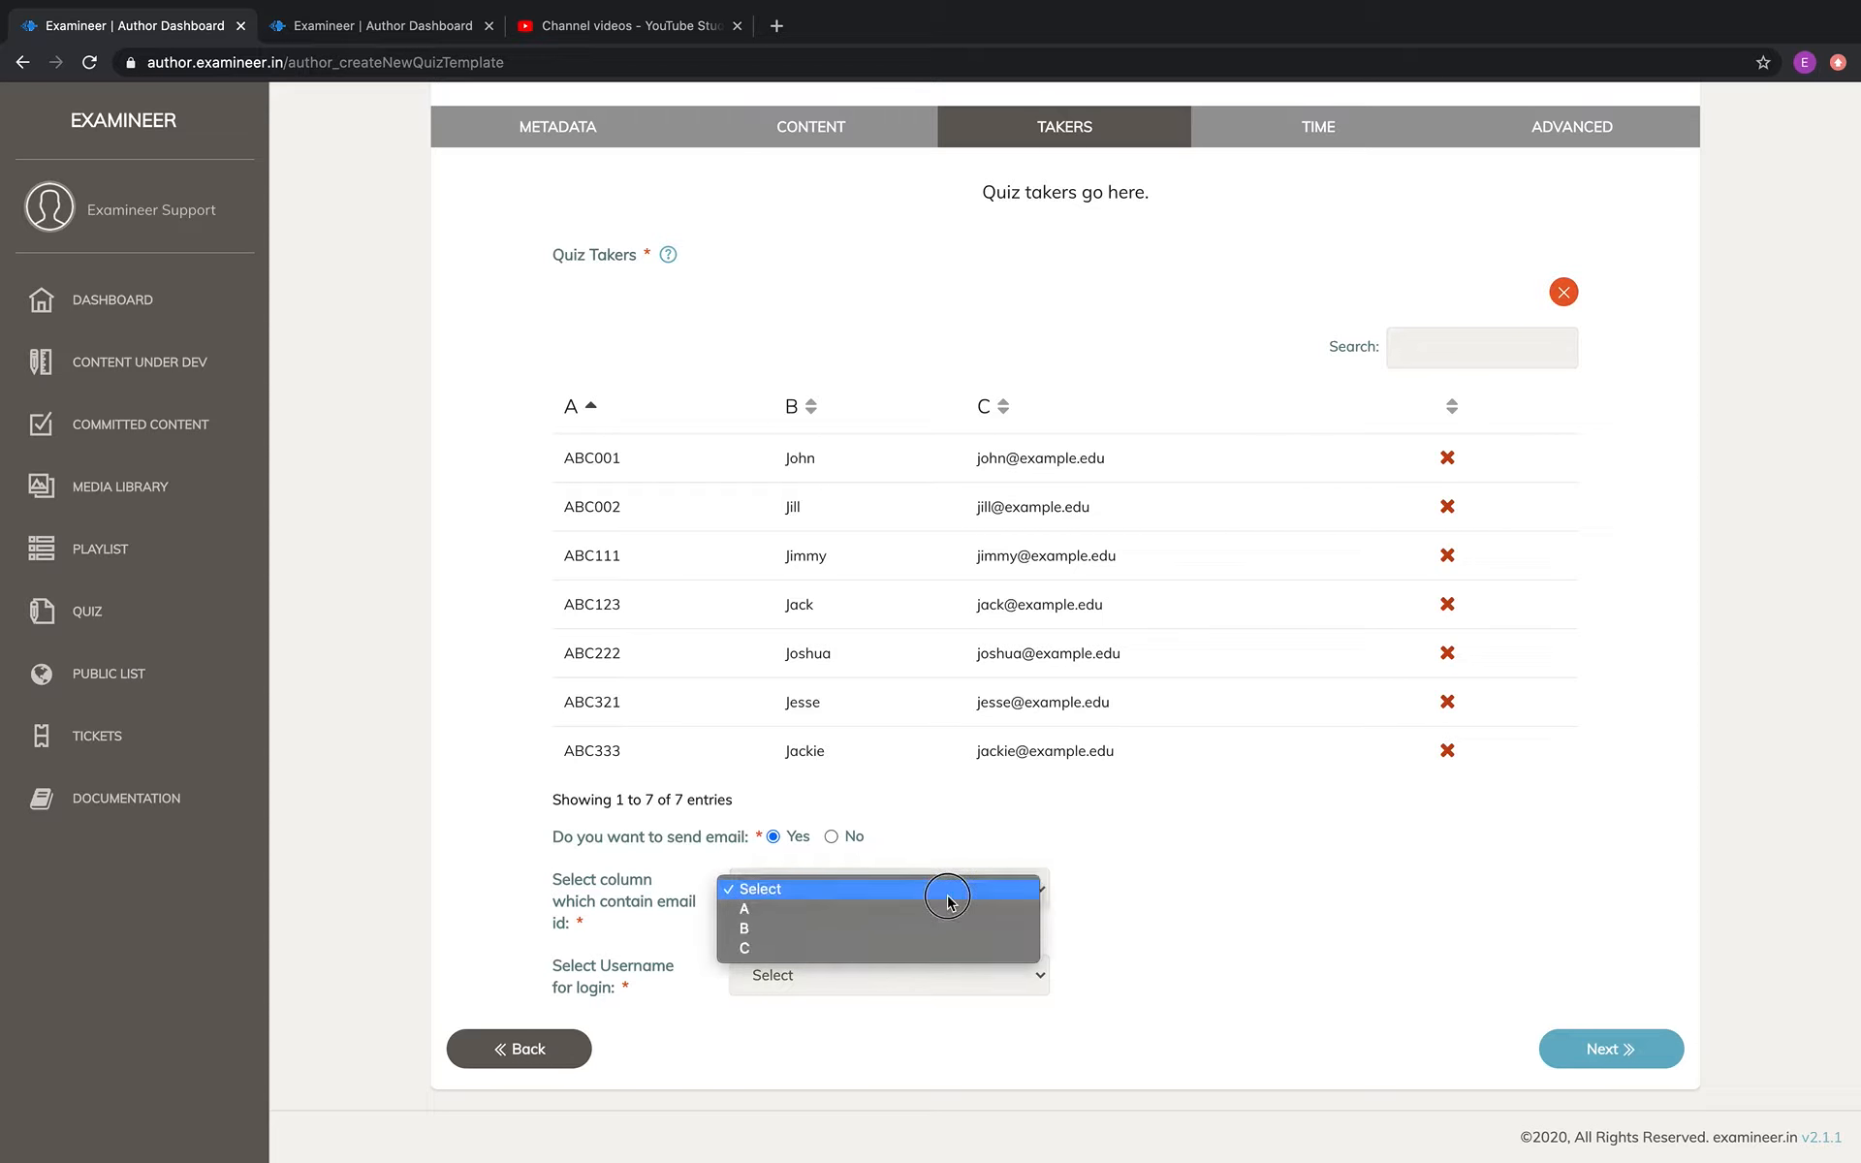
pyautogui.click(936, 952)
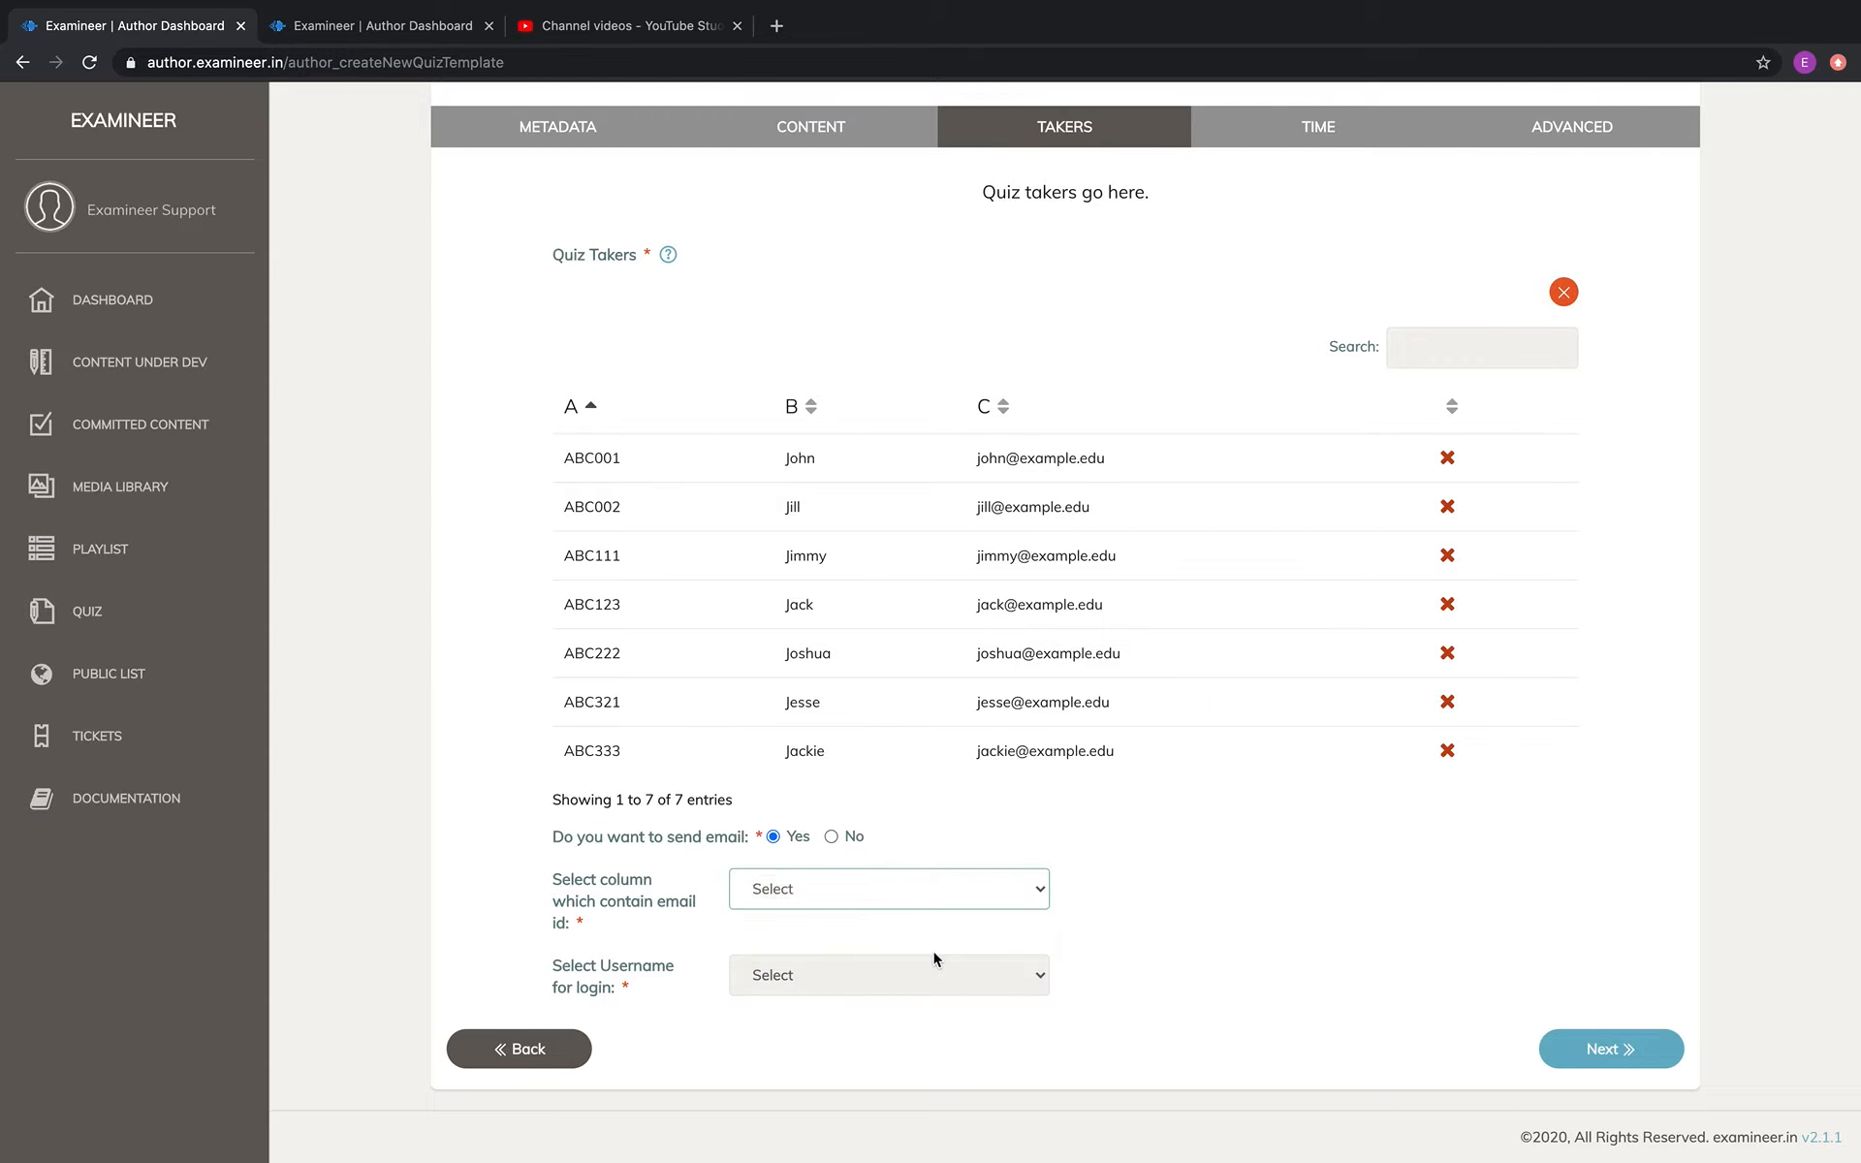
pyautogui.click(966, 901)
pyautogui.click(963, 876)
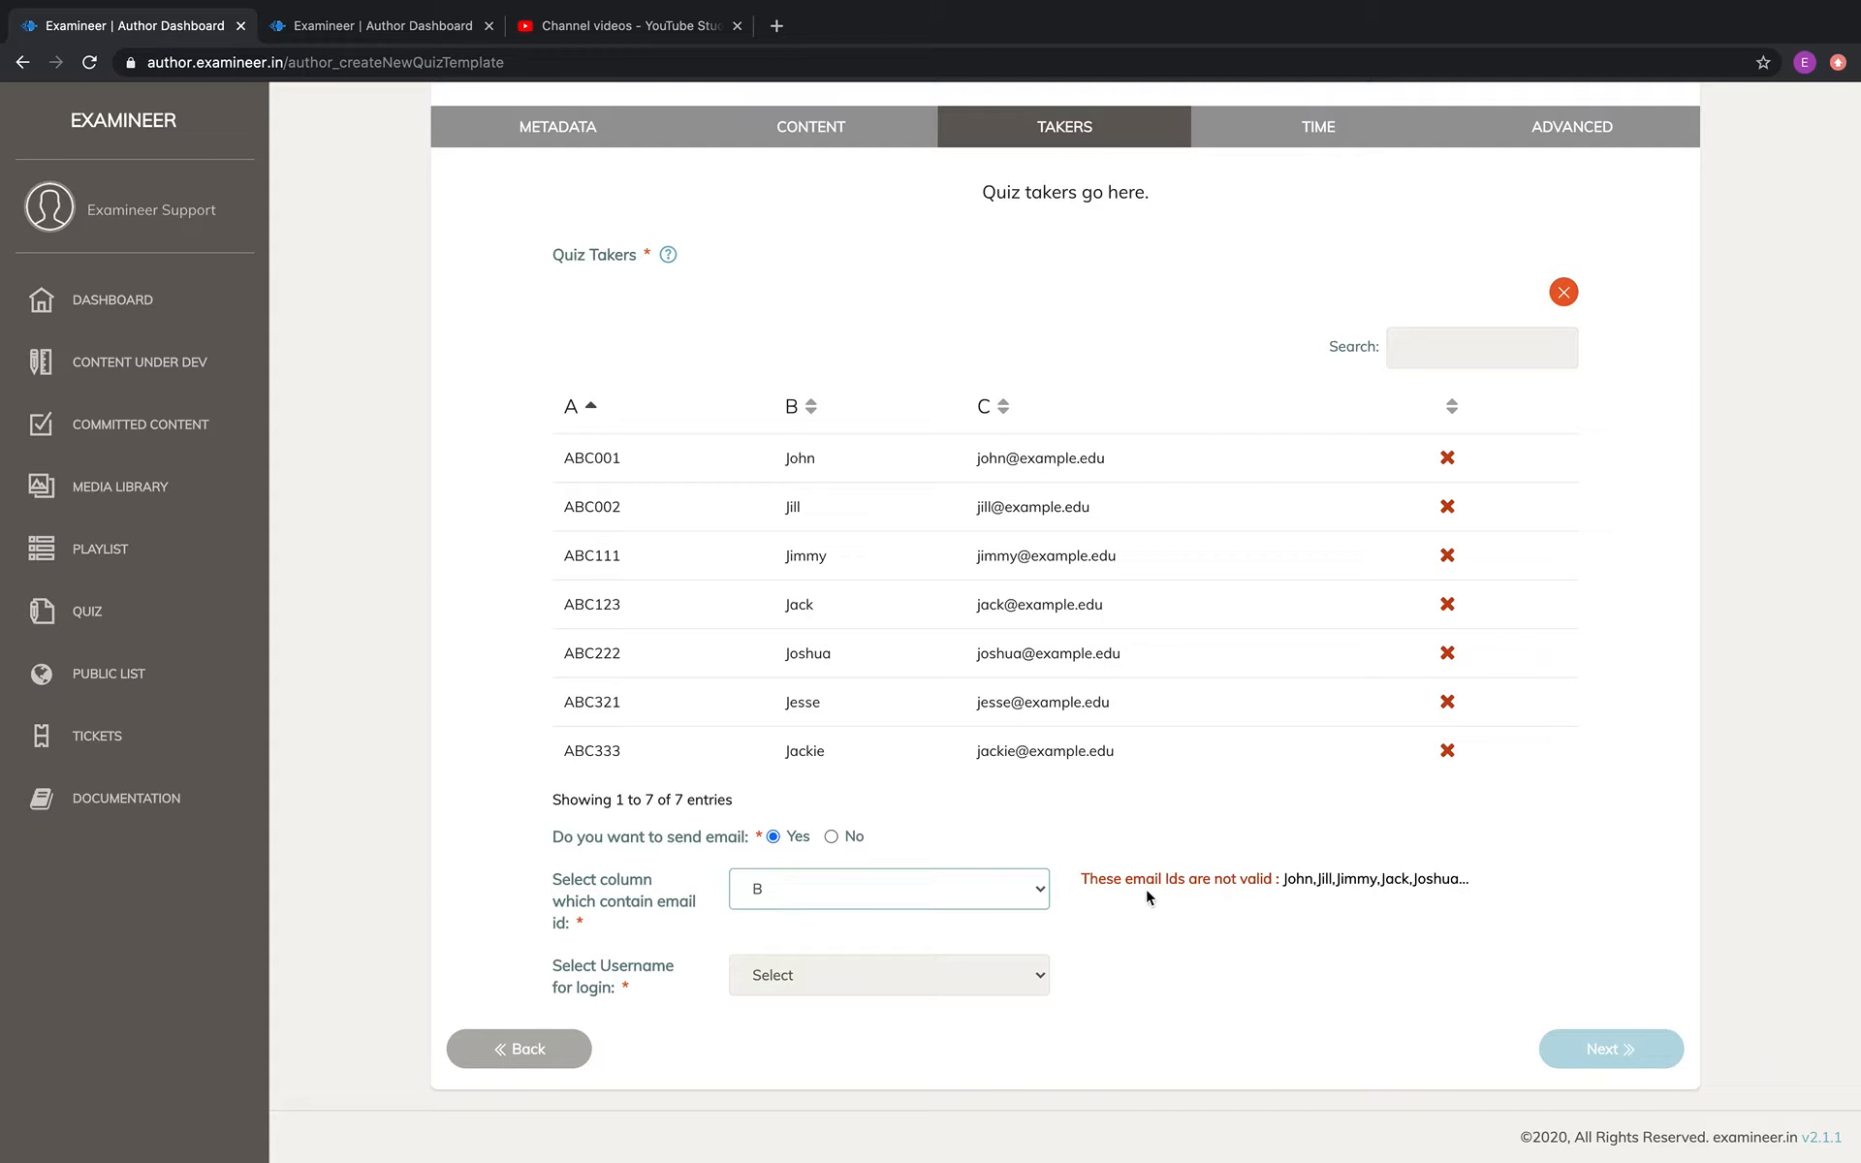
pyautogui.click(864, 892)
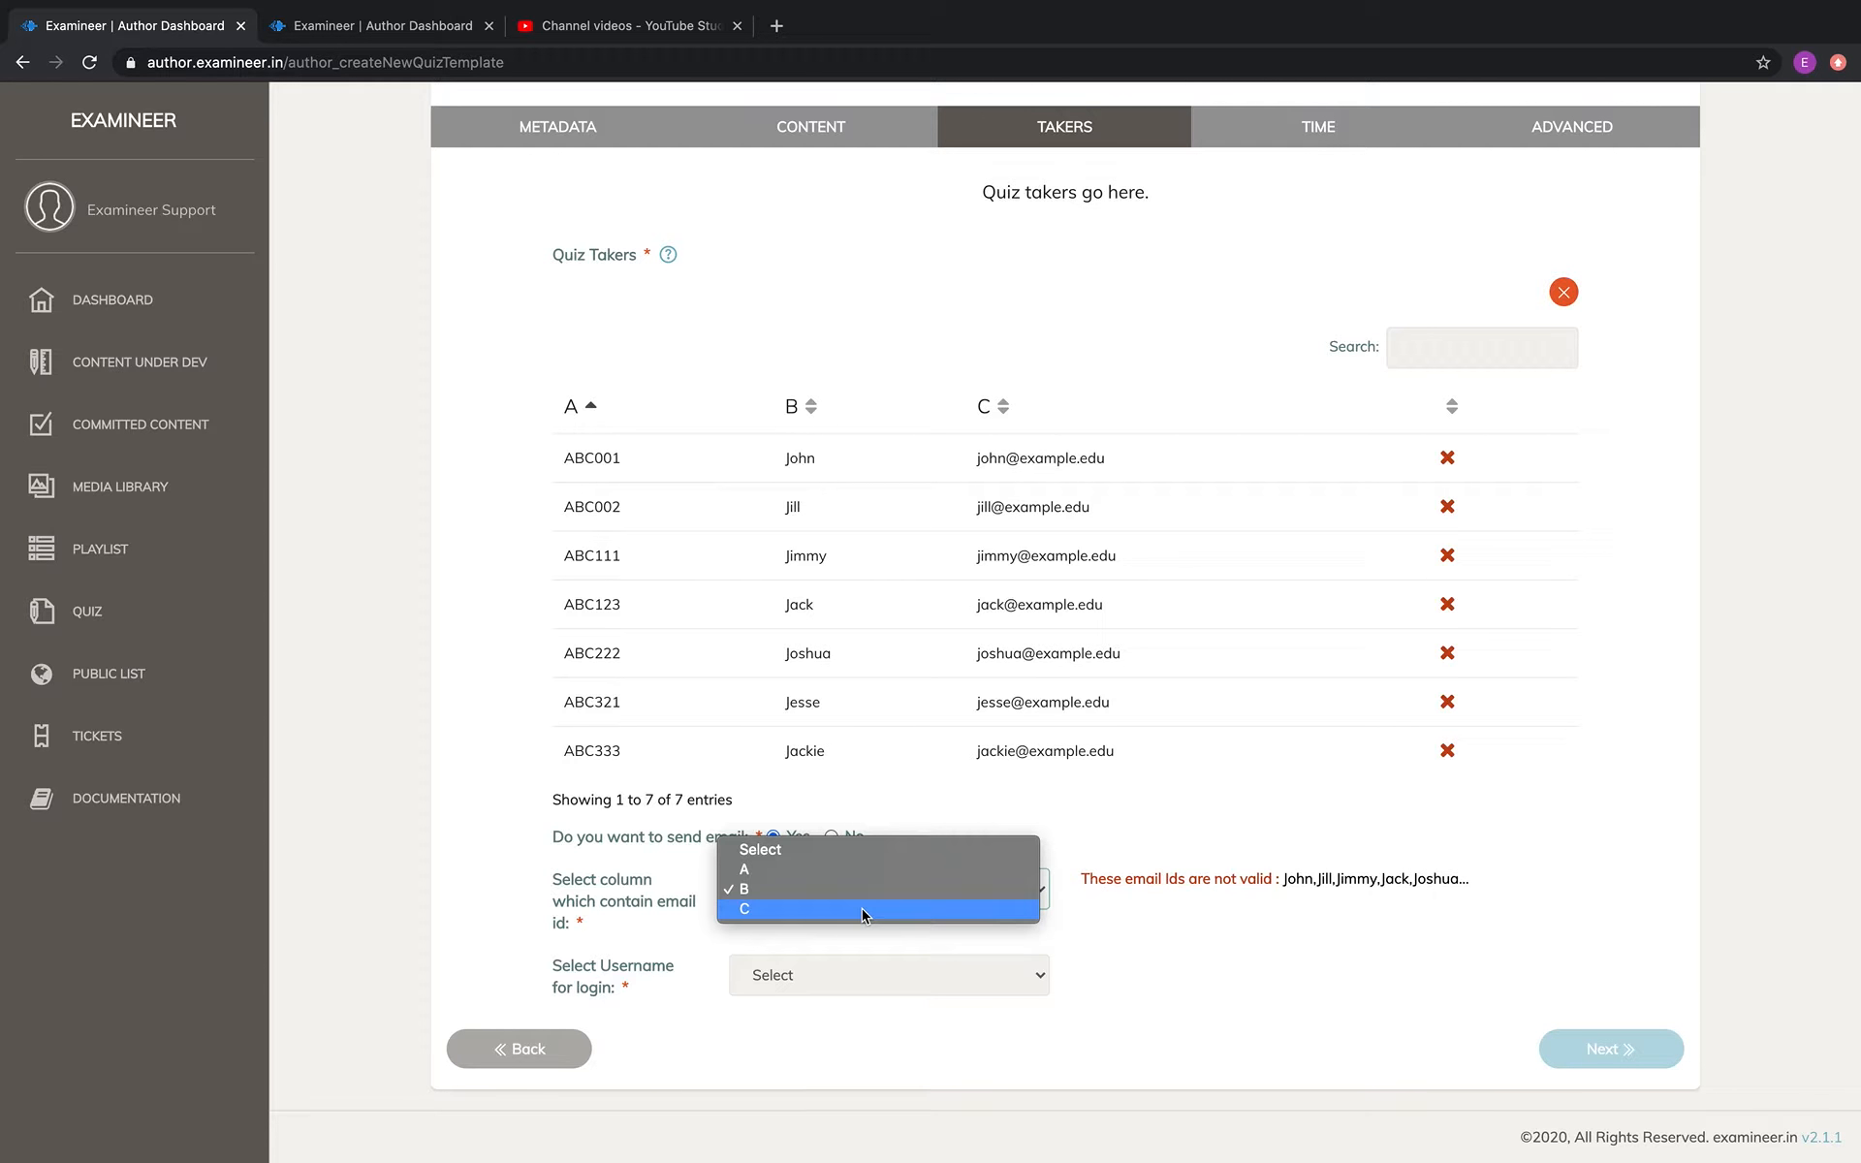
pyautogui.click(864, 909)
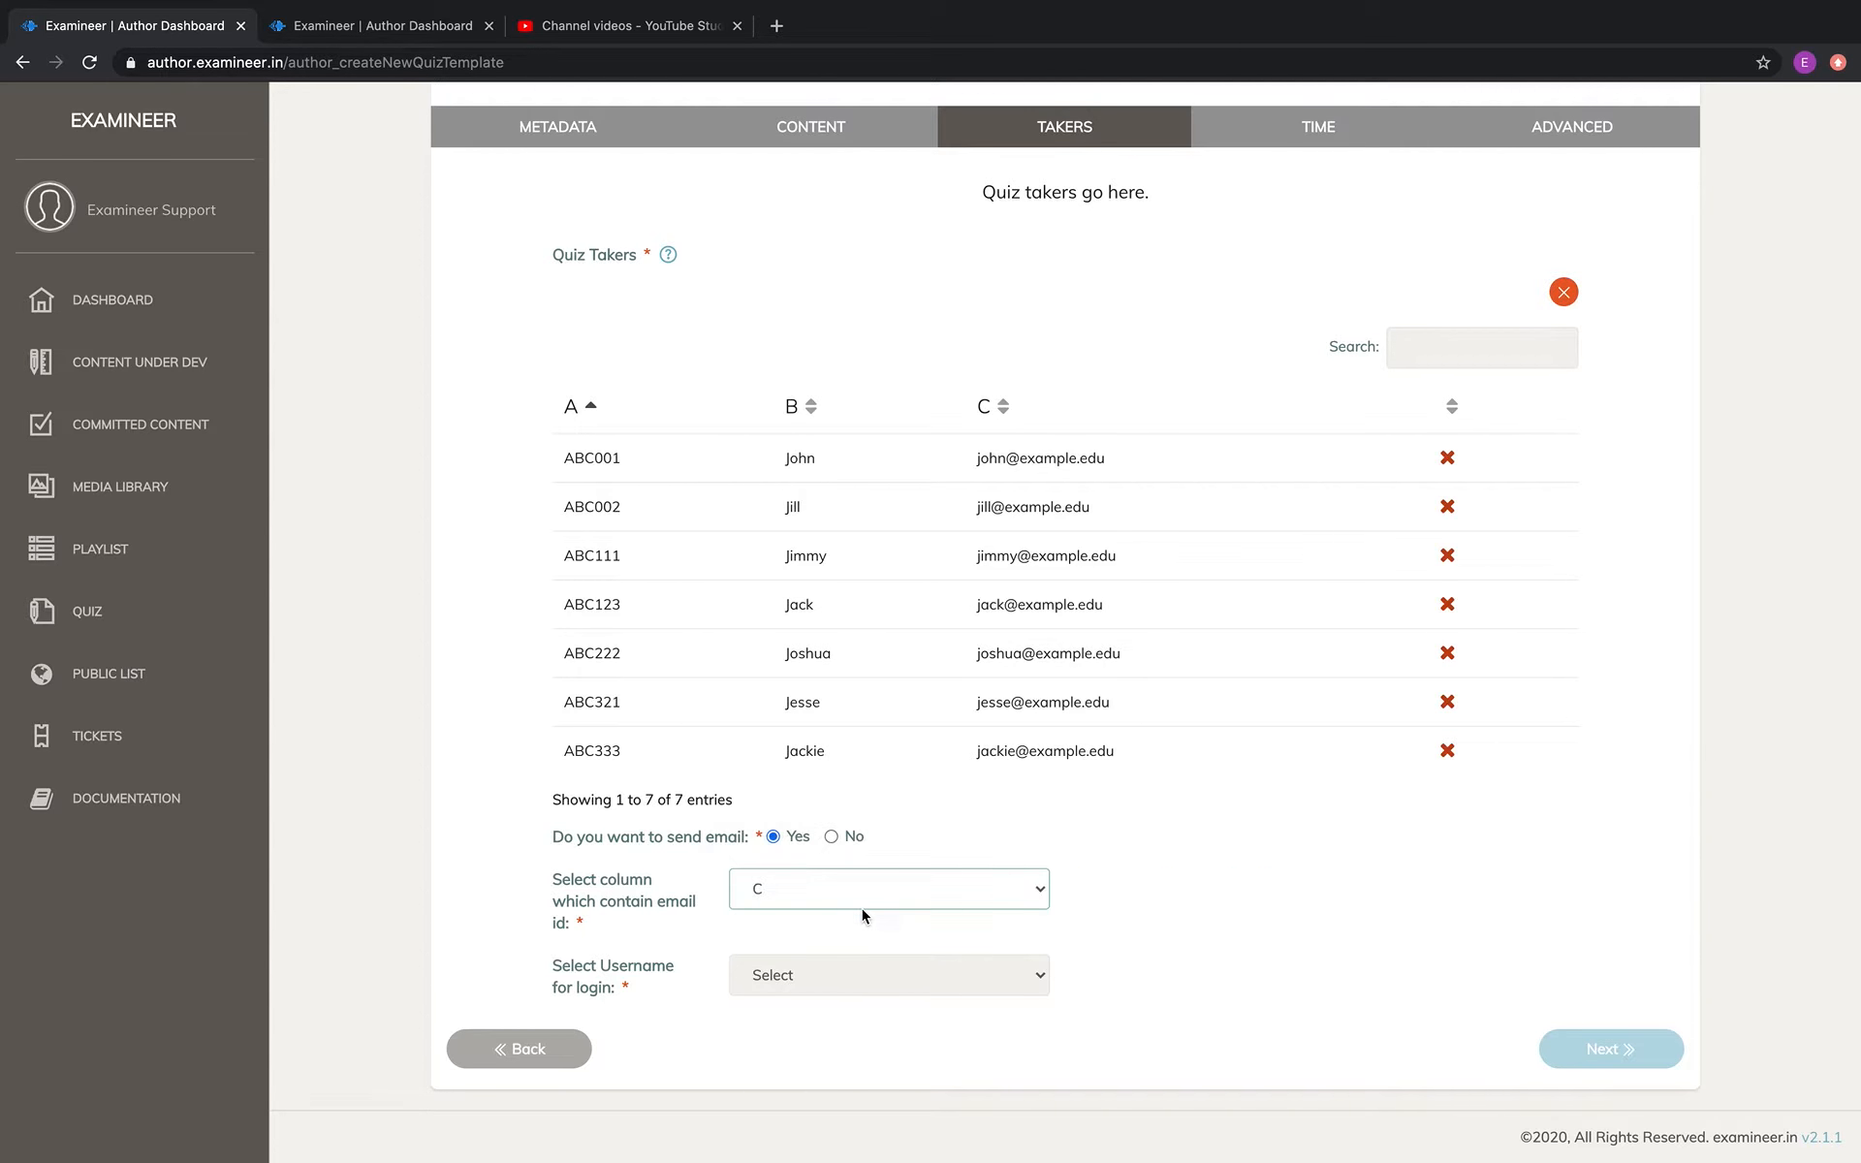
# - Try columns A, C and B in turn as the takers' login username
pyautogui.click(897, 983)
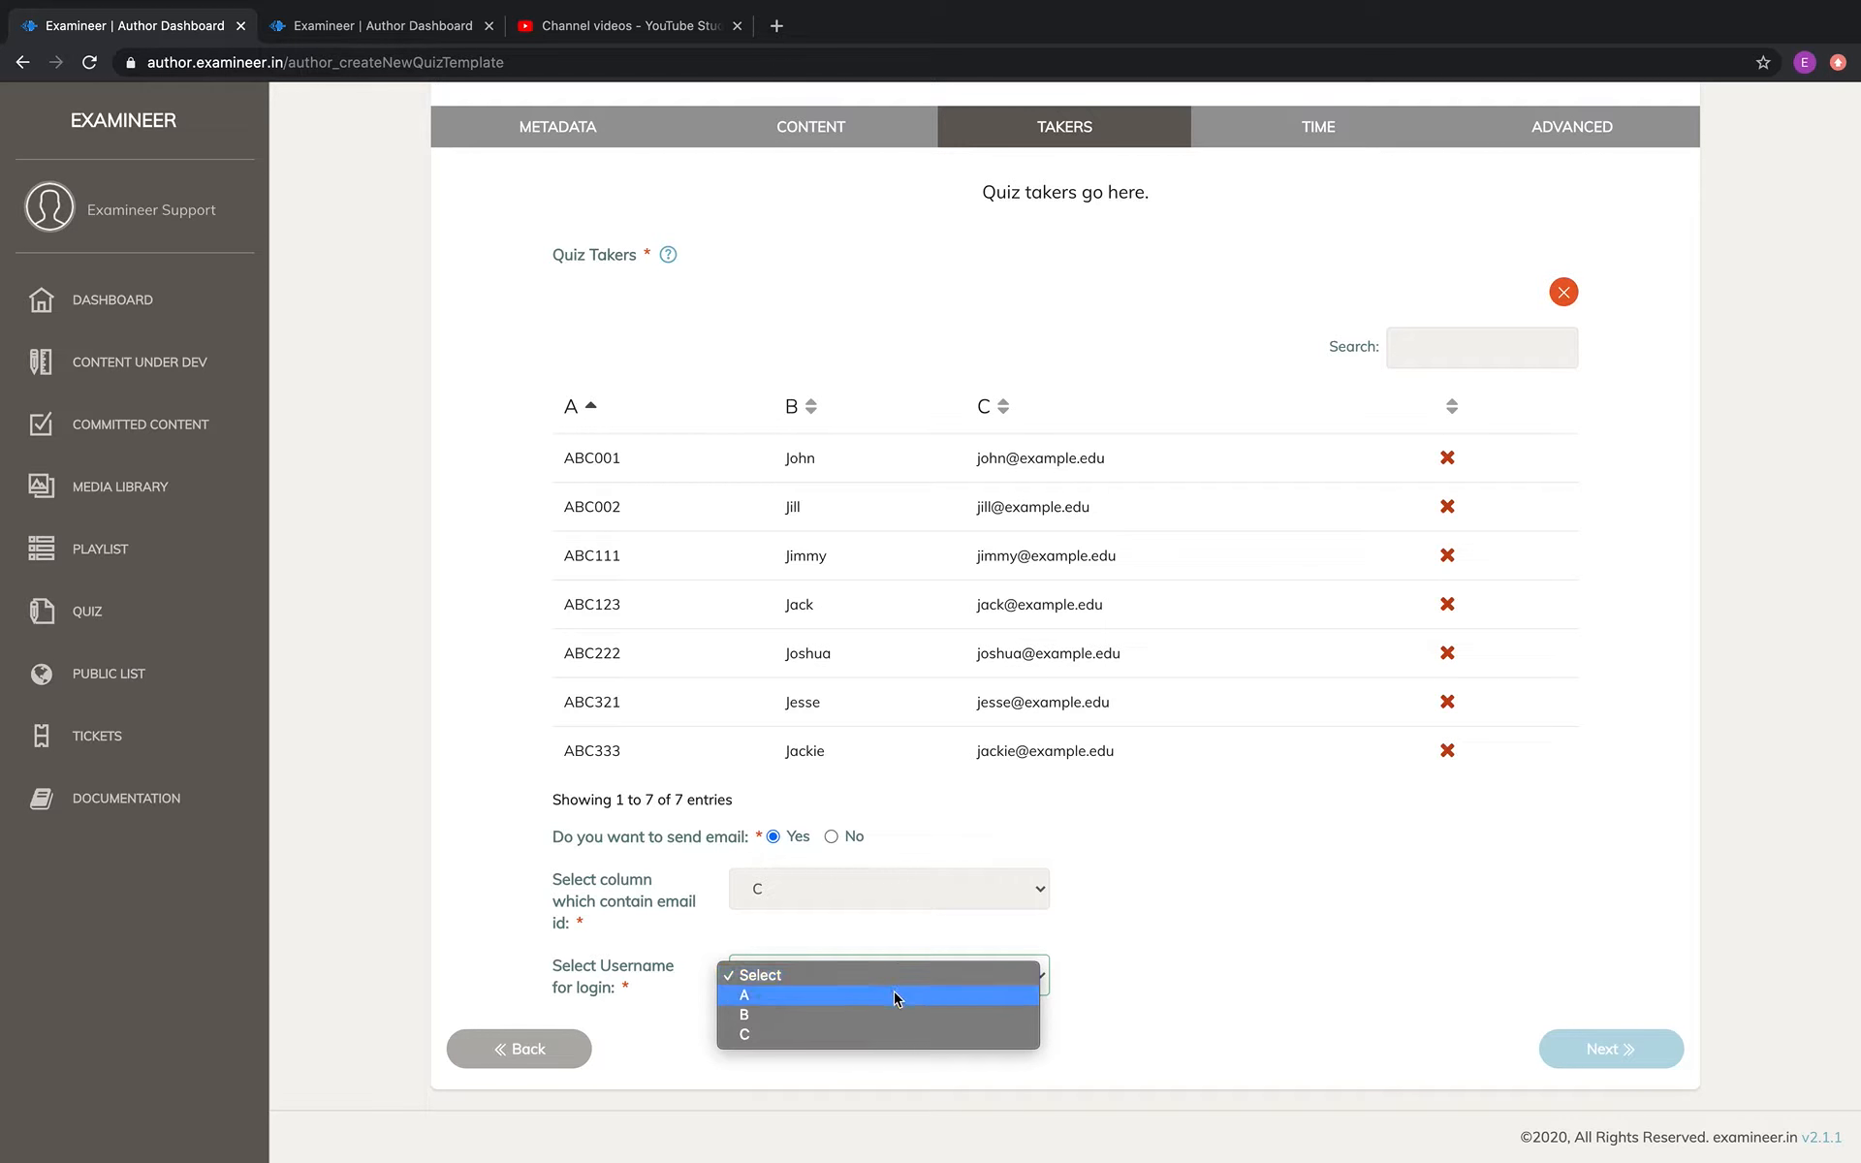
pyautogui.click(893, 997)
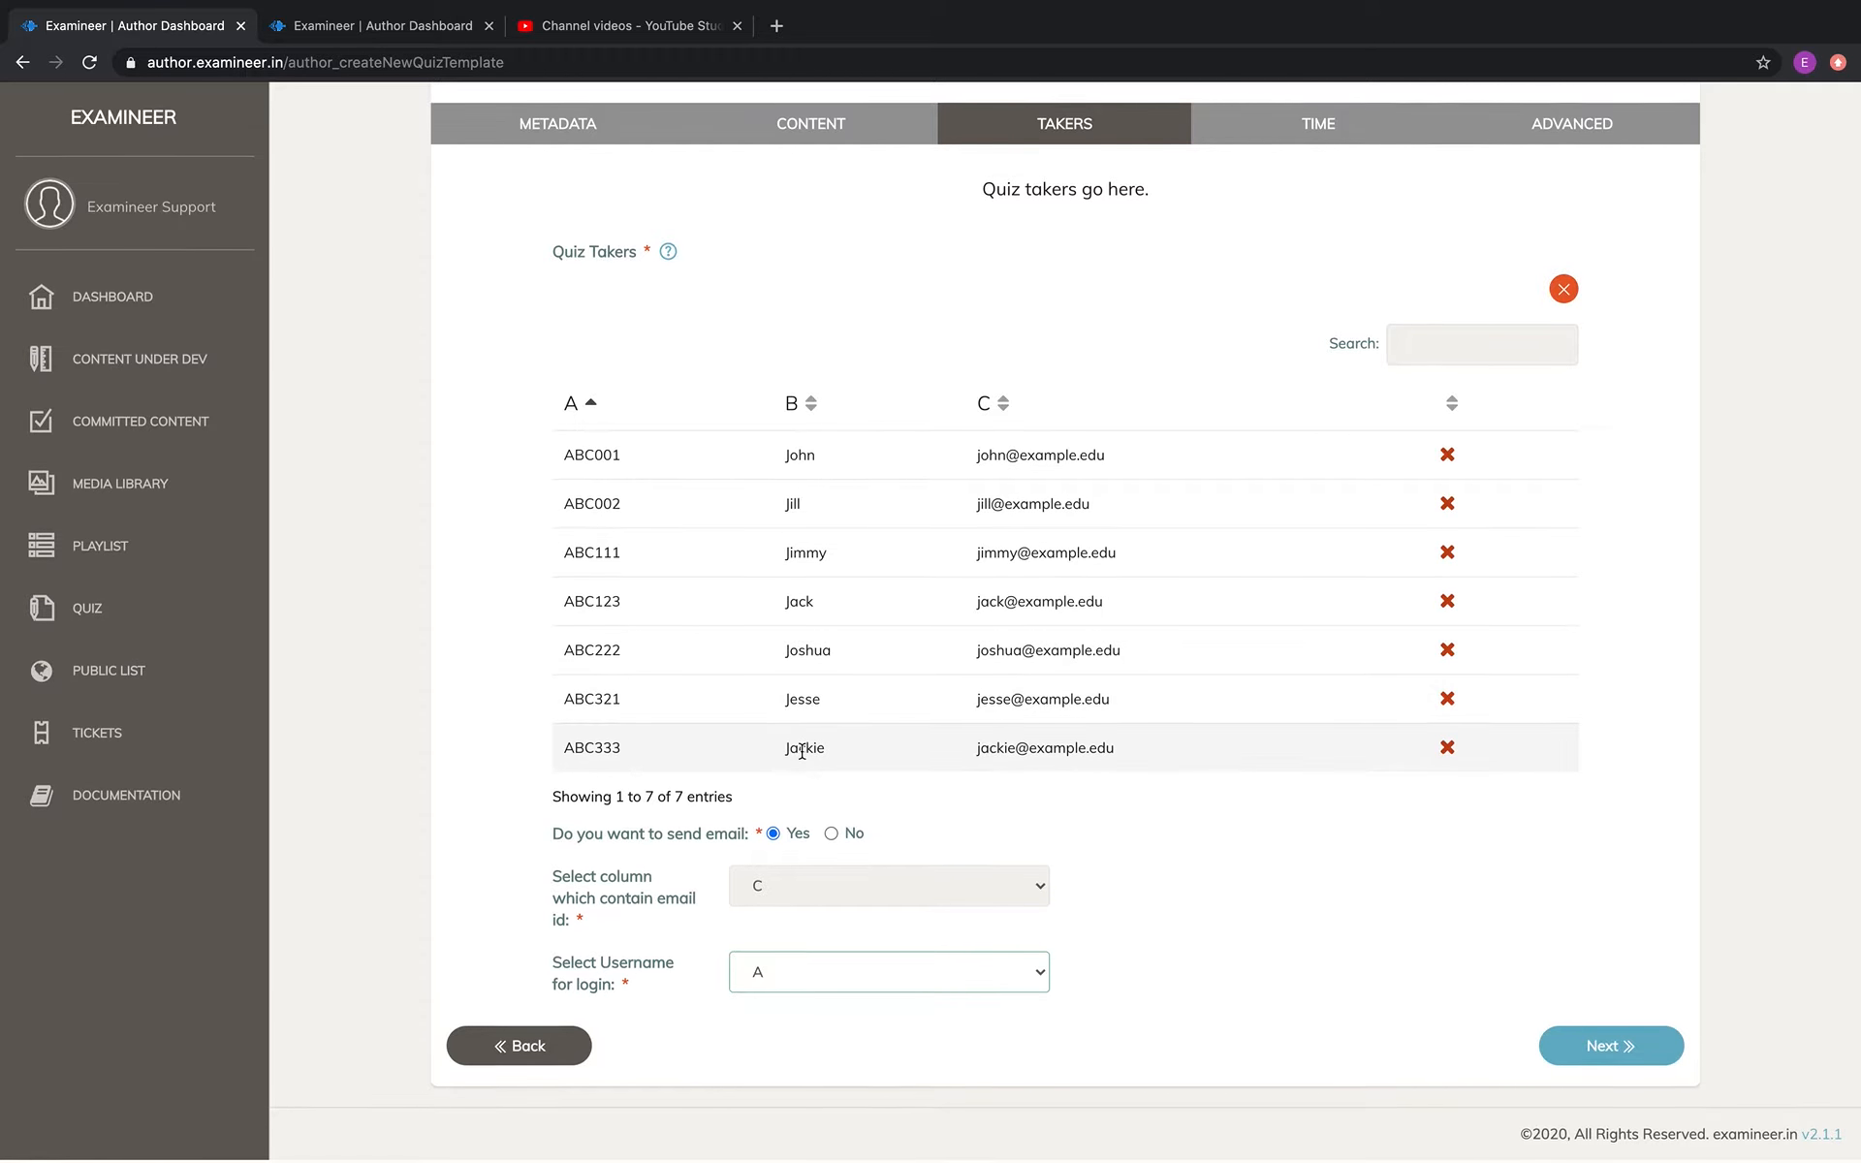
pyautogui.click(913, 977)
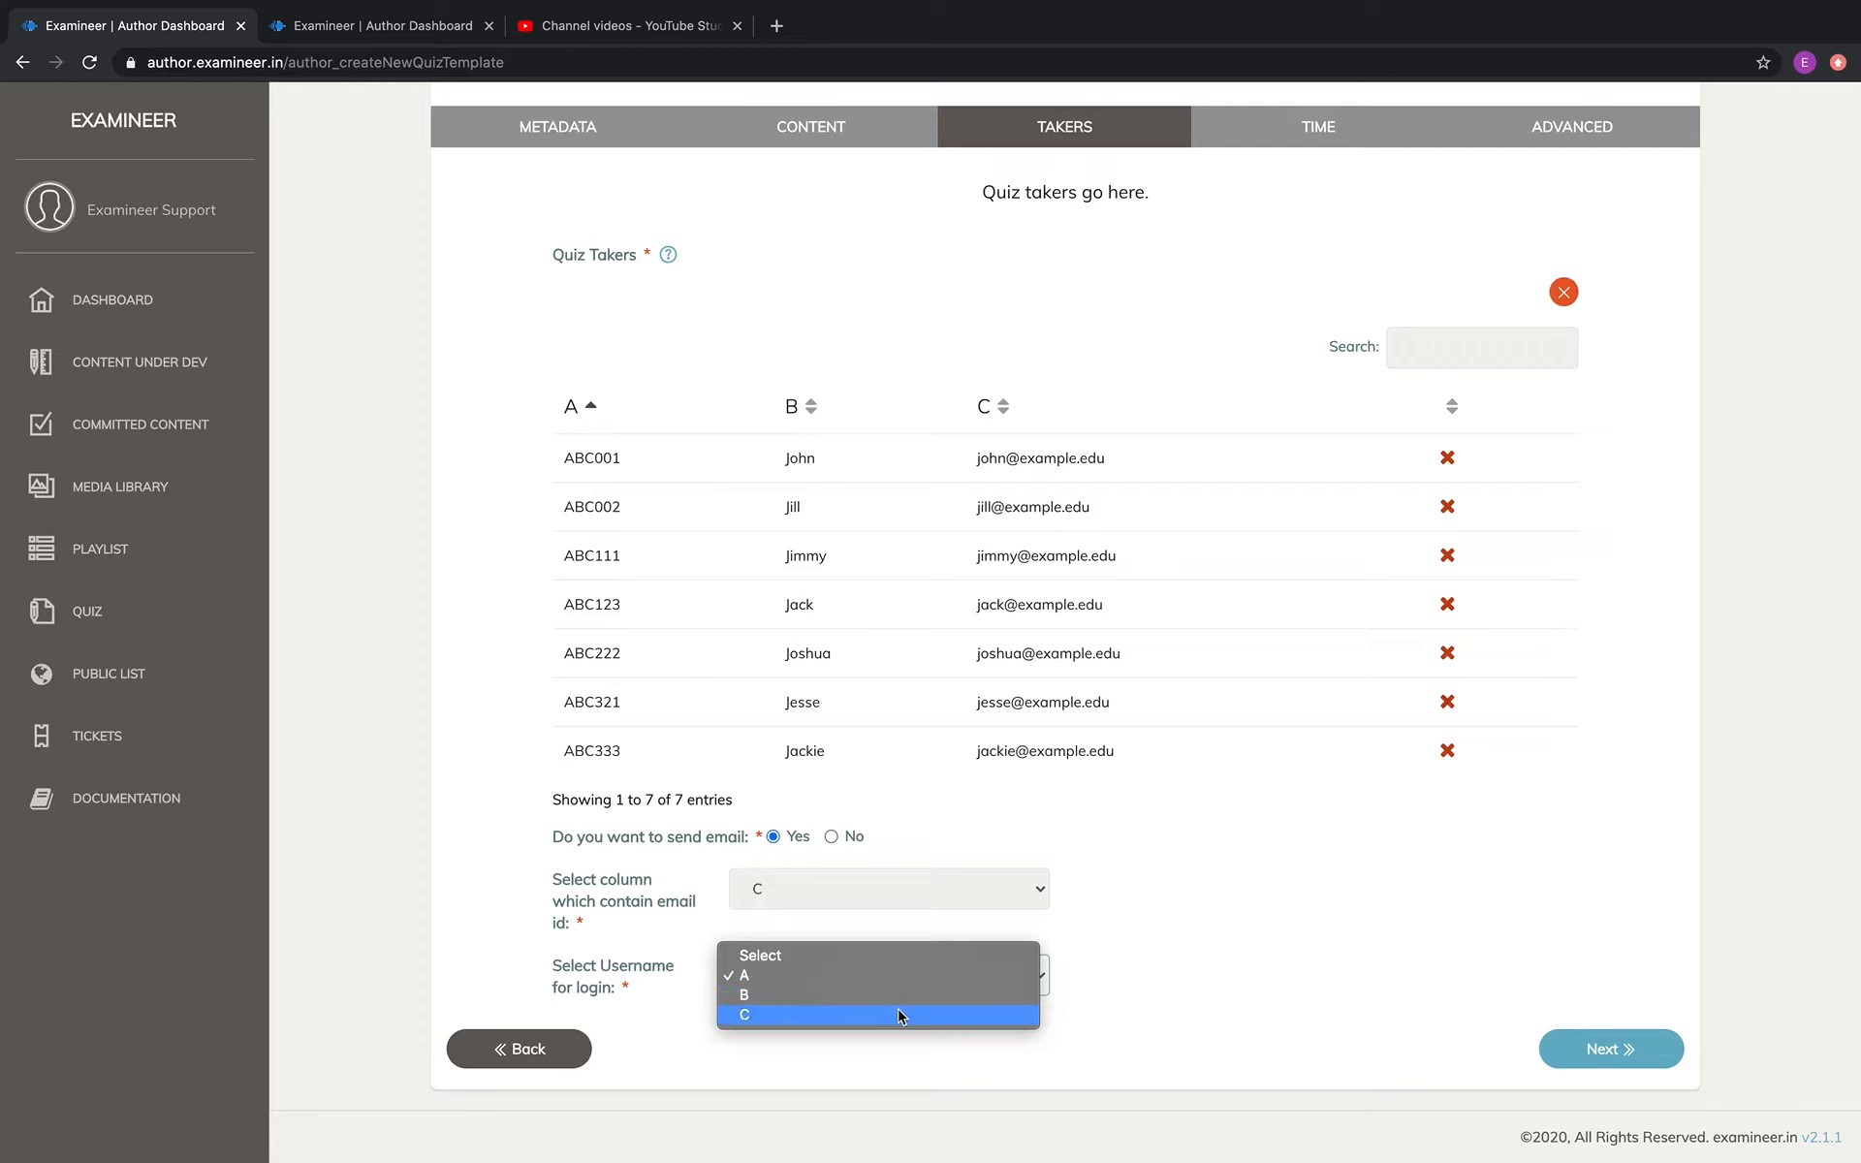
pyautogui.click(897, 1011)
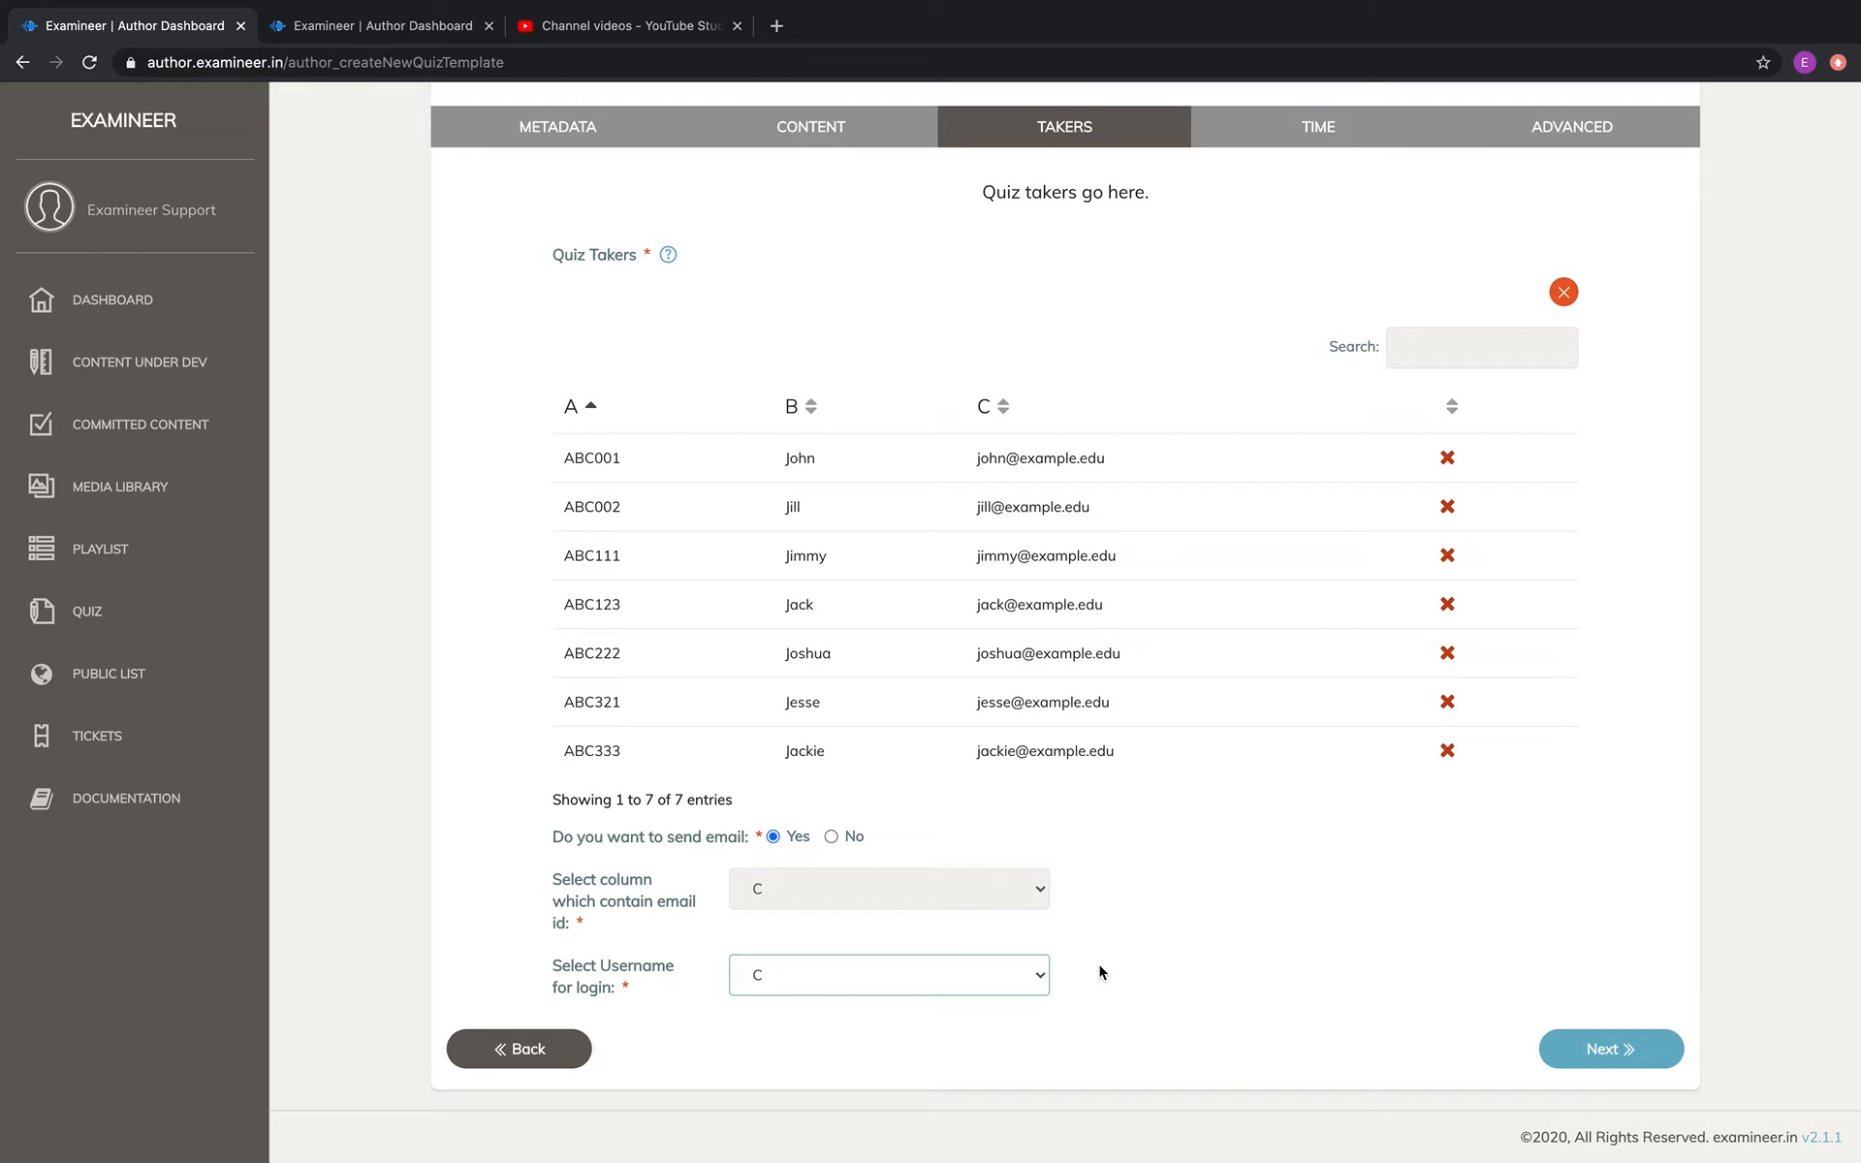
pyautogui.click(930, 982)
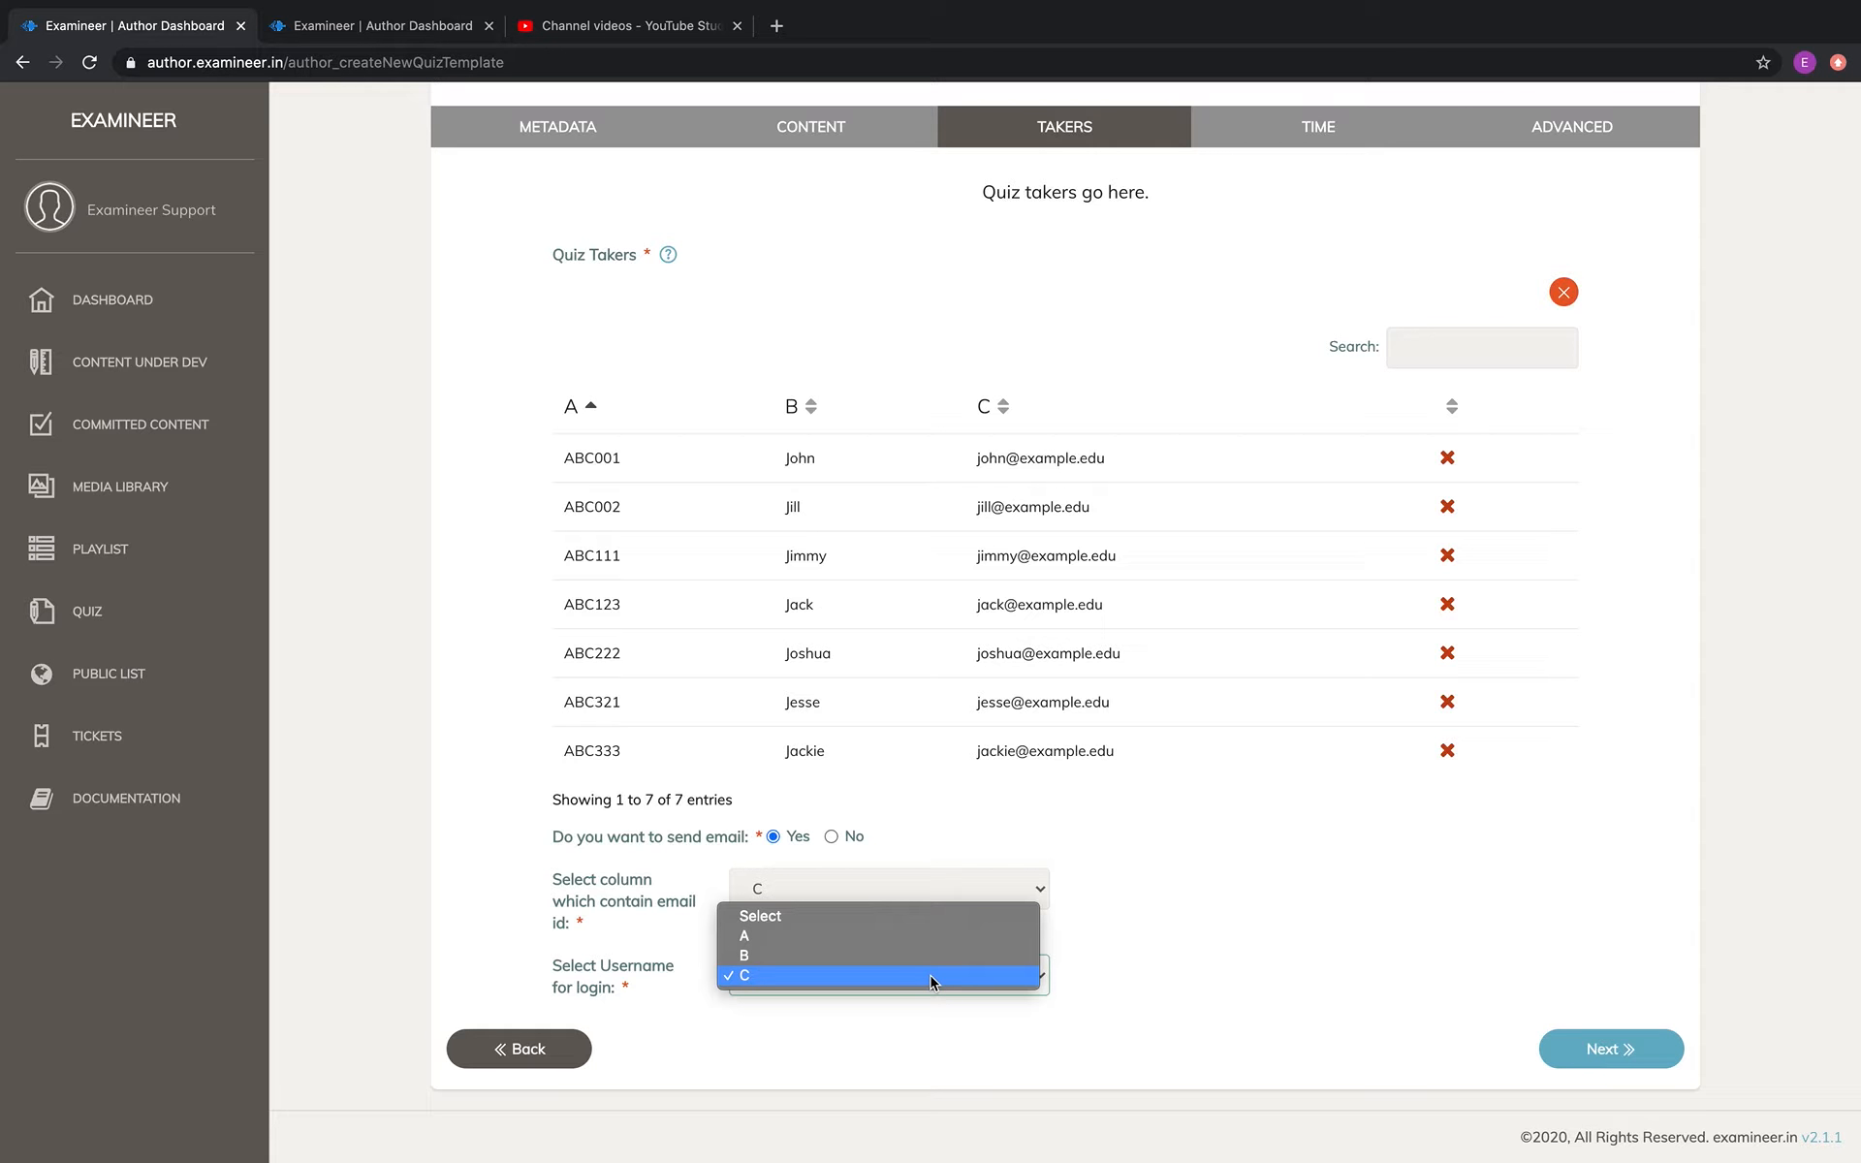
pyautogui.click(927, 956)
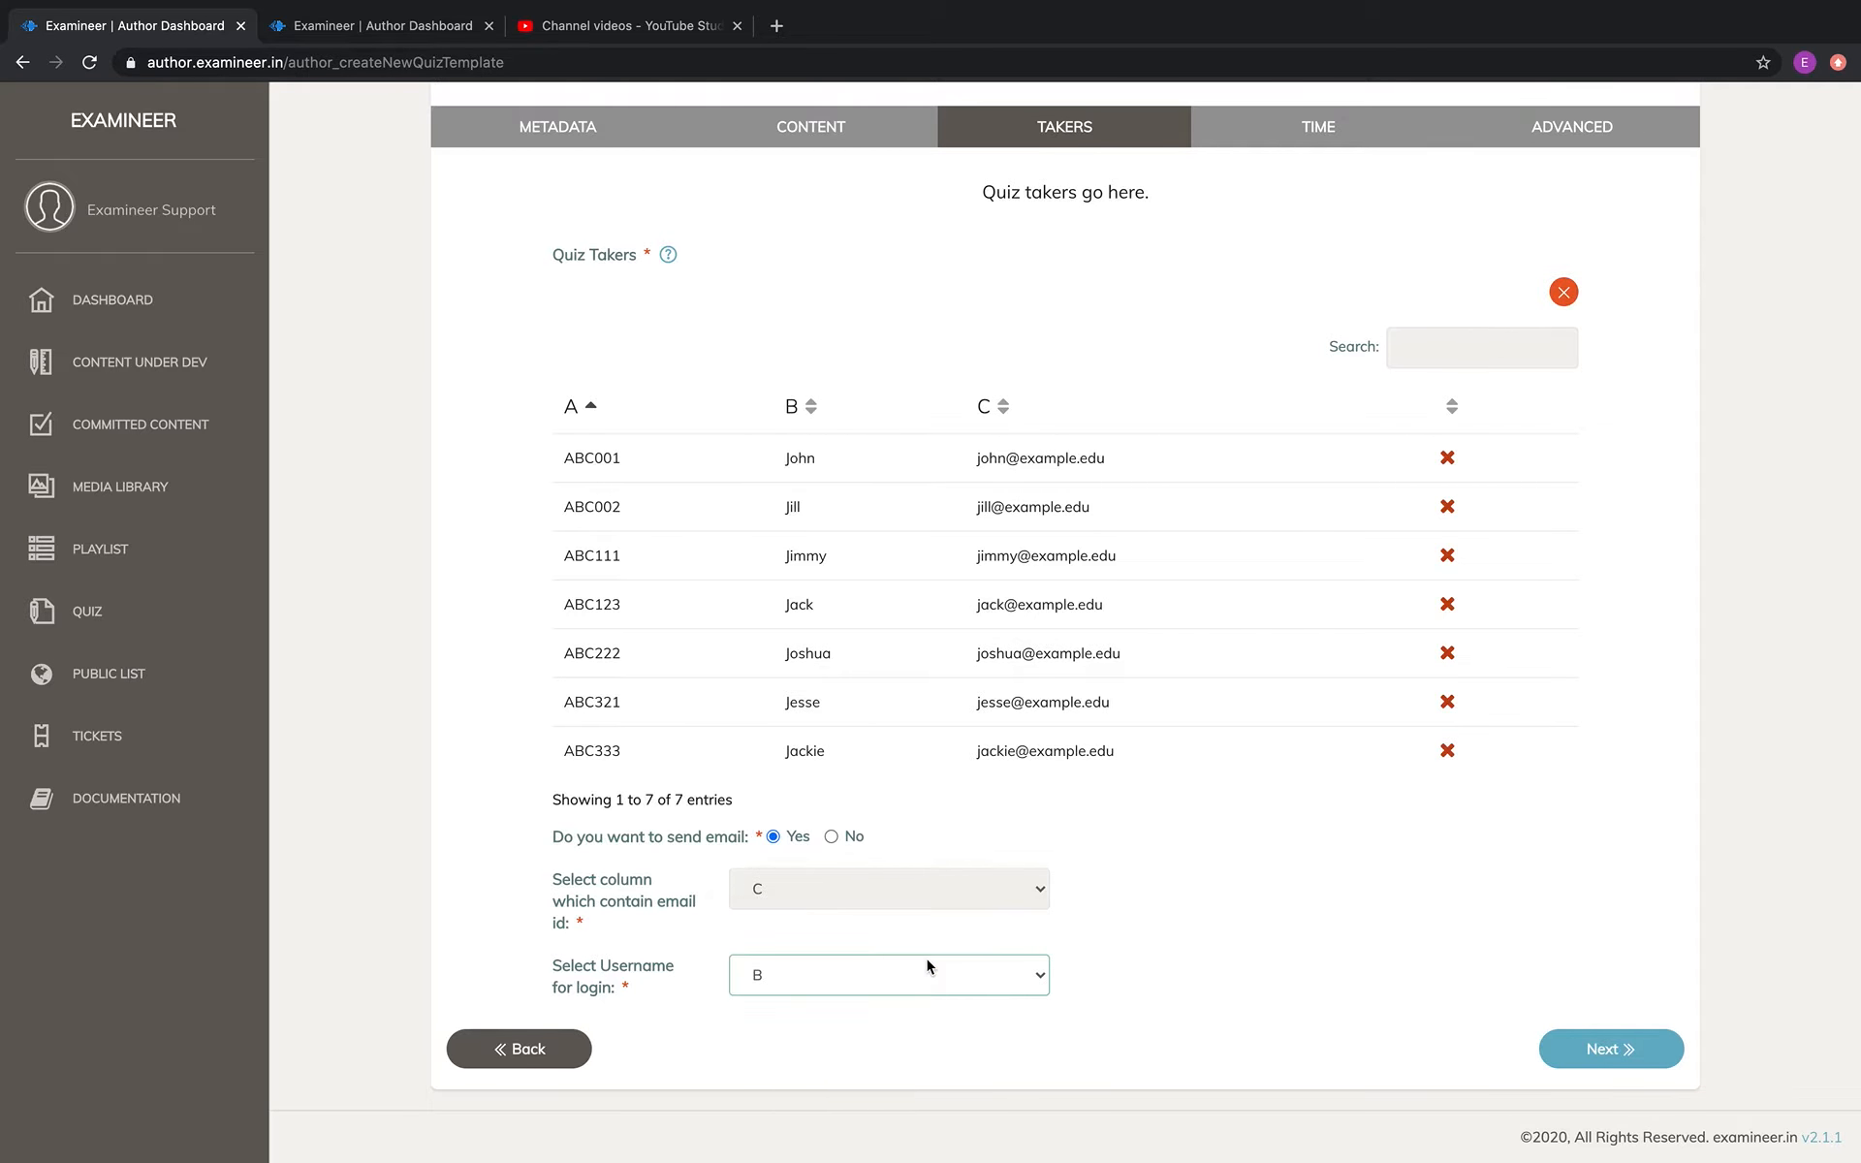
pyautogui.click(917, 981)
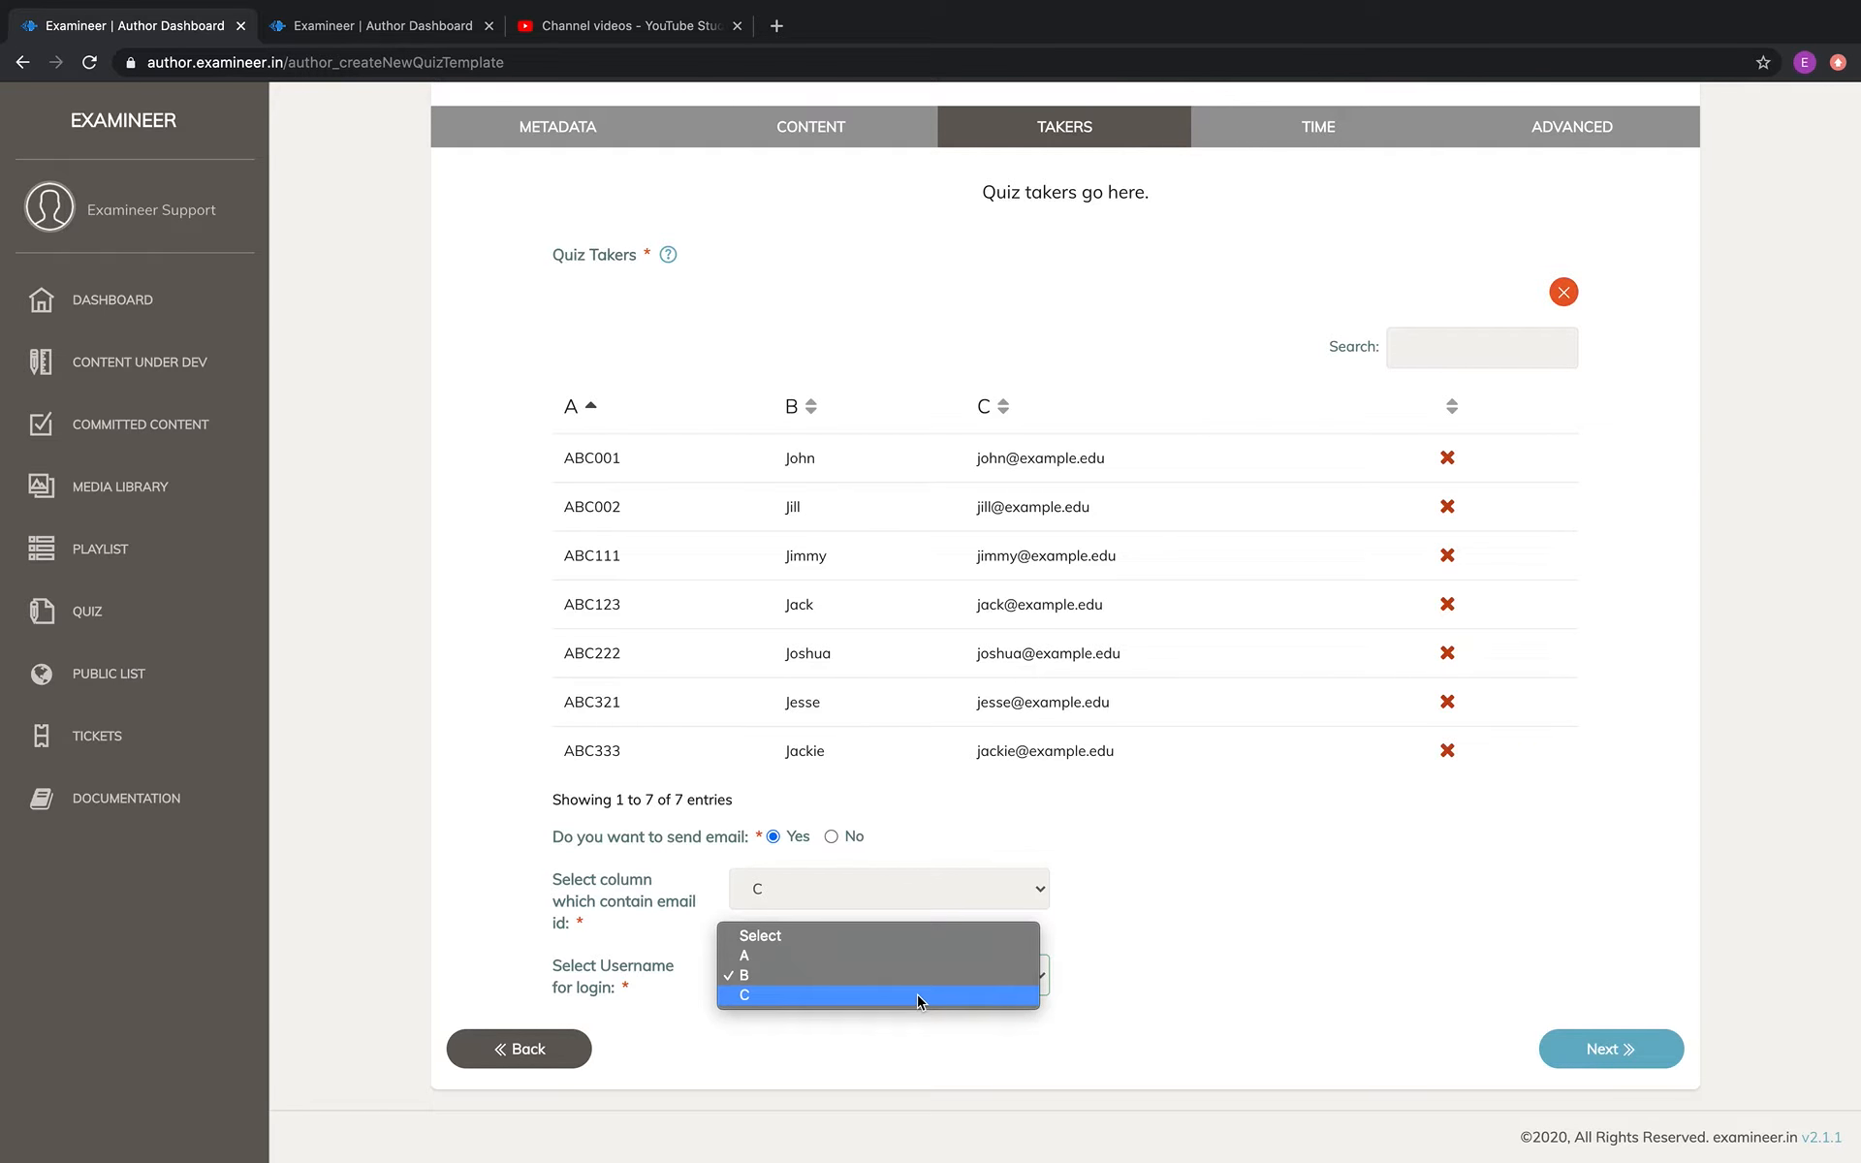
pyautogui.click(919, 996)
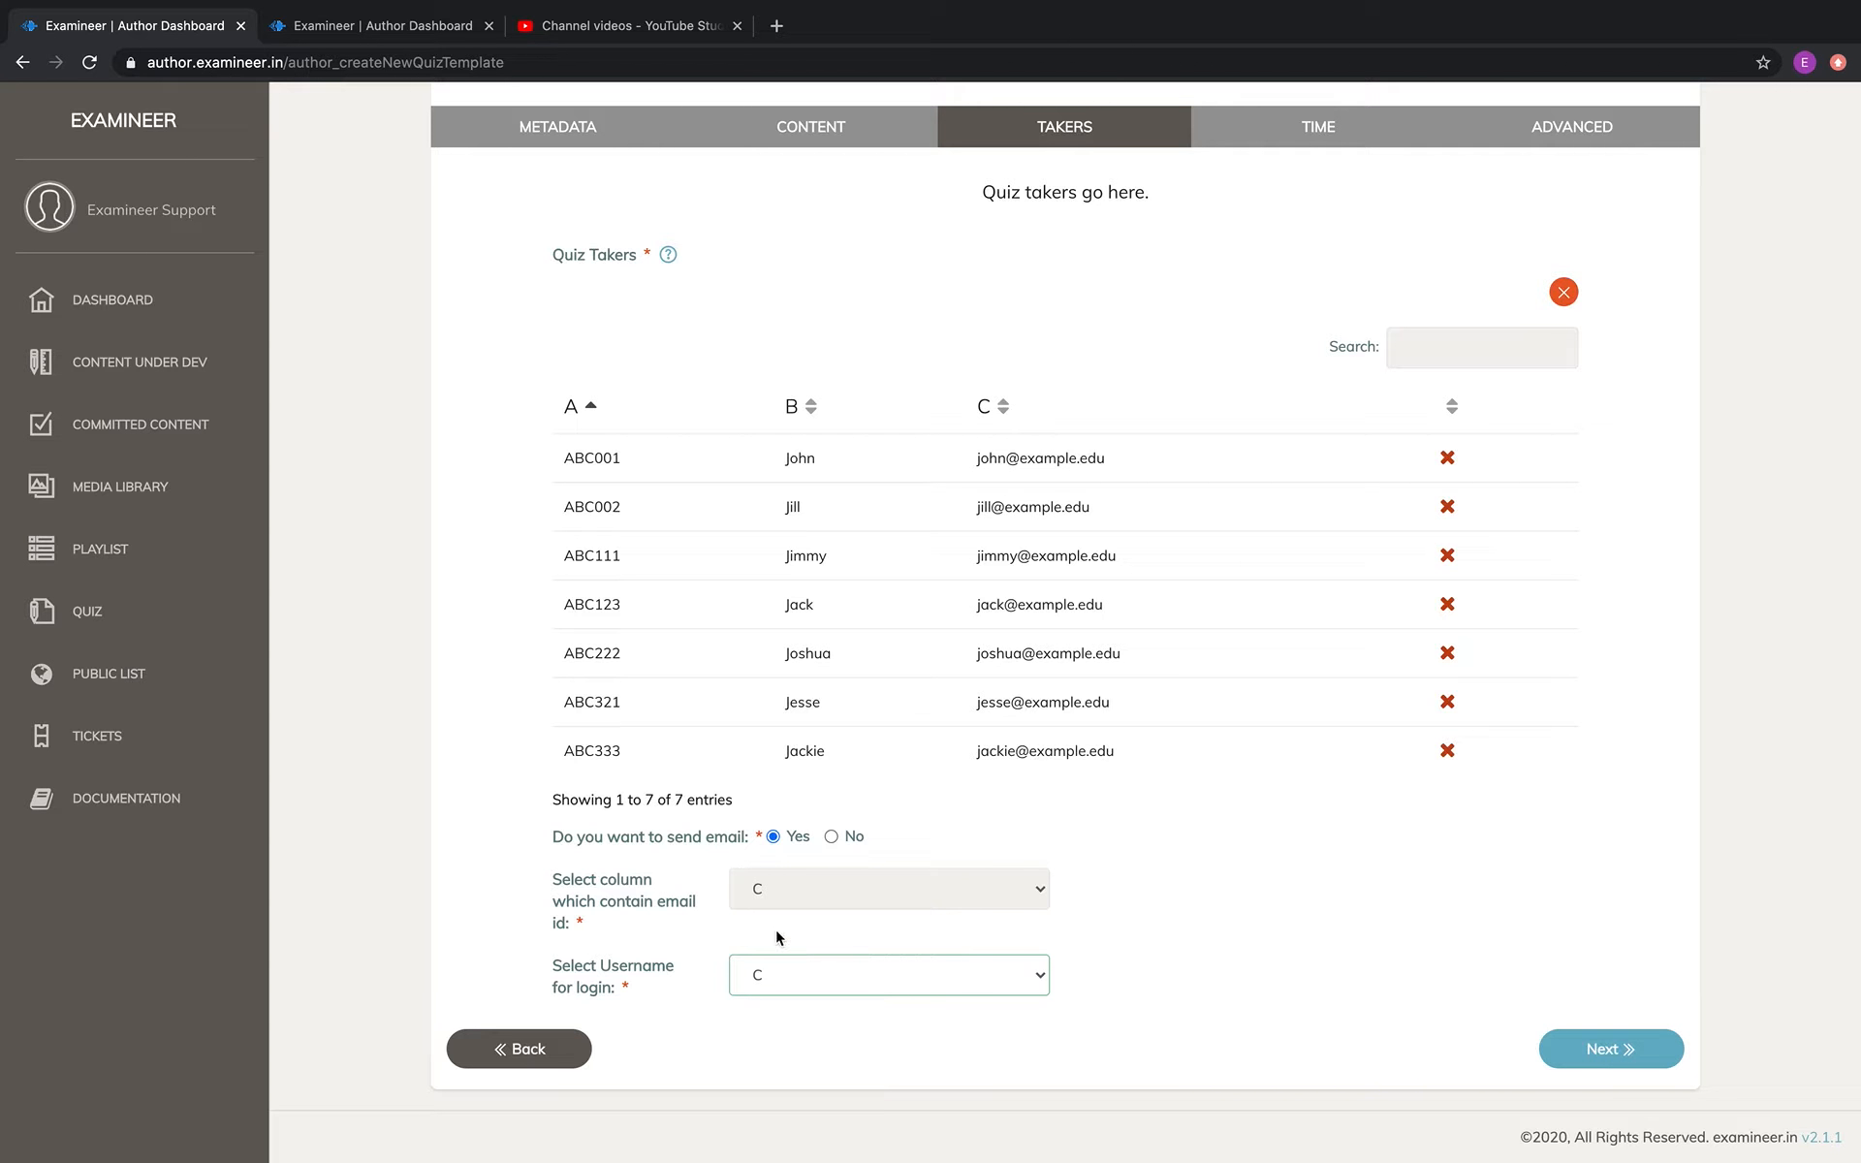
# - Set column A as the takers' login username and continue to the quiz timings
pyautogui.click(781, 967)
pyautogui.click(778, 942)
pyautogui.click(1260, 981)
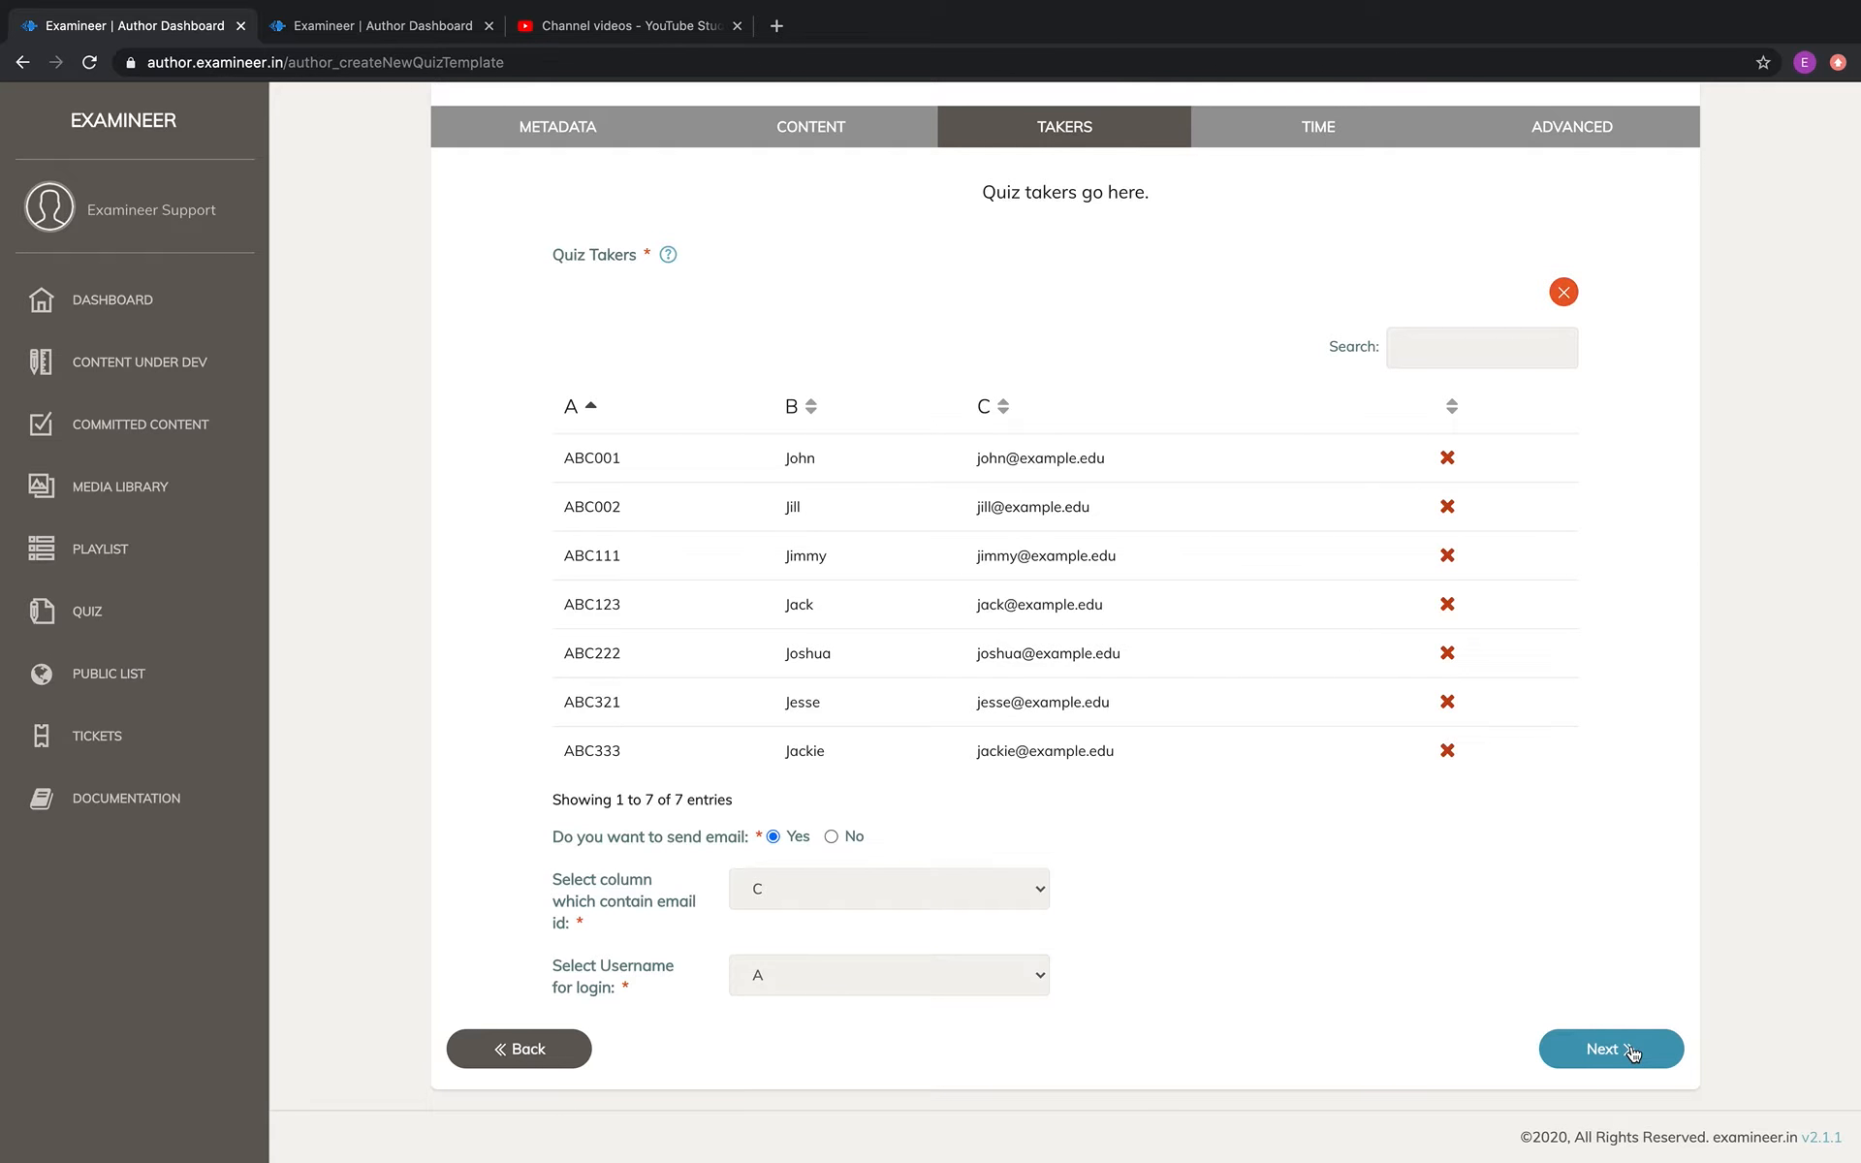
pyautogui.click(1633, 1053)
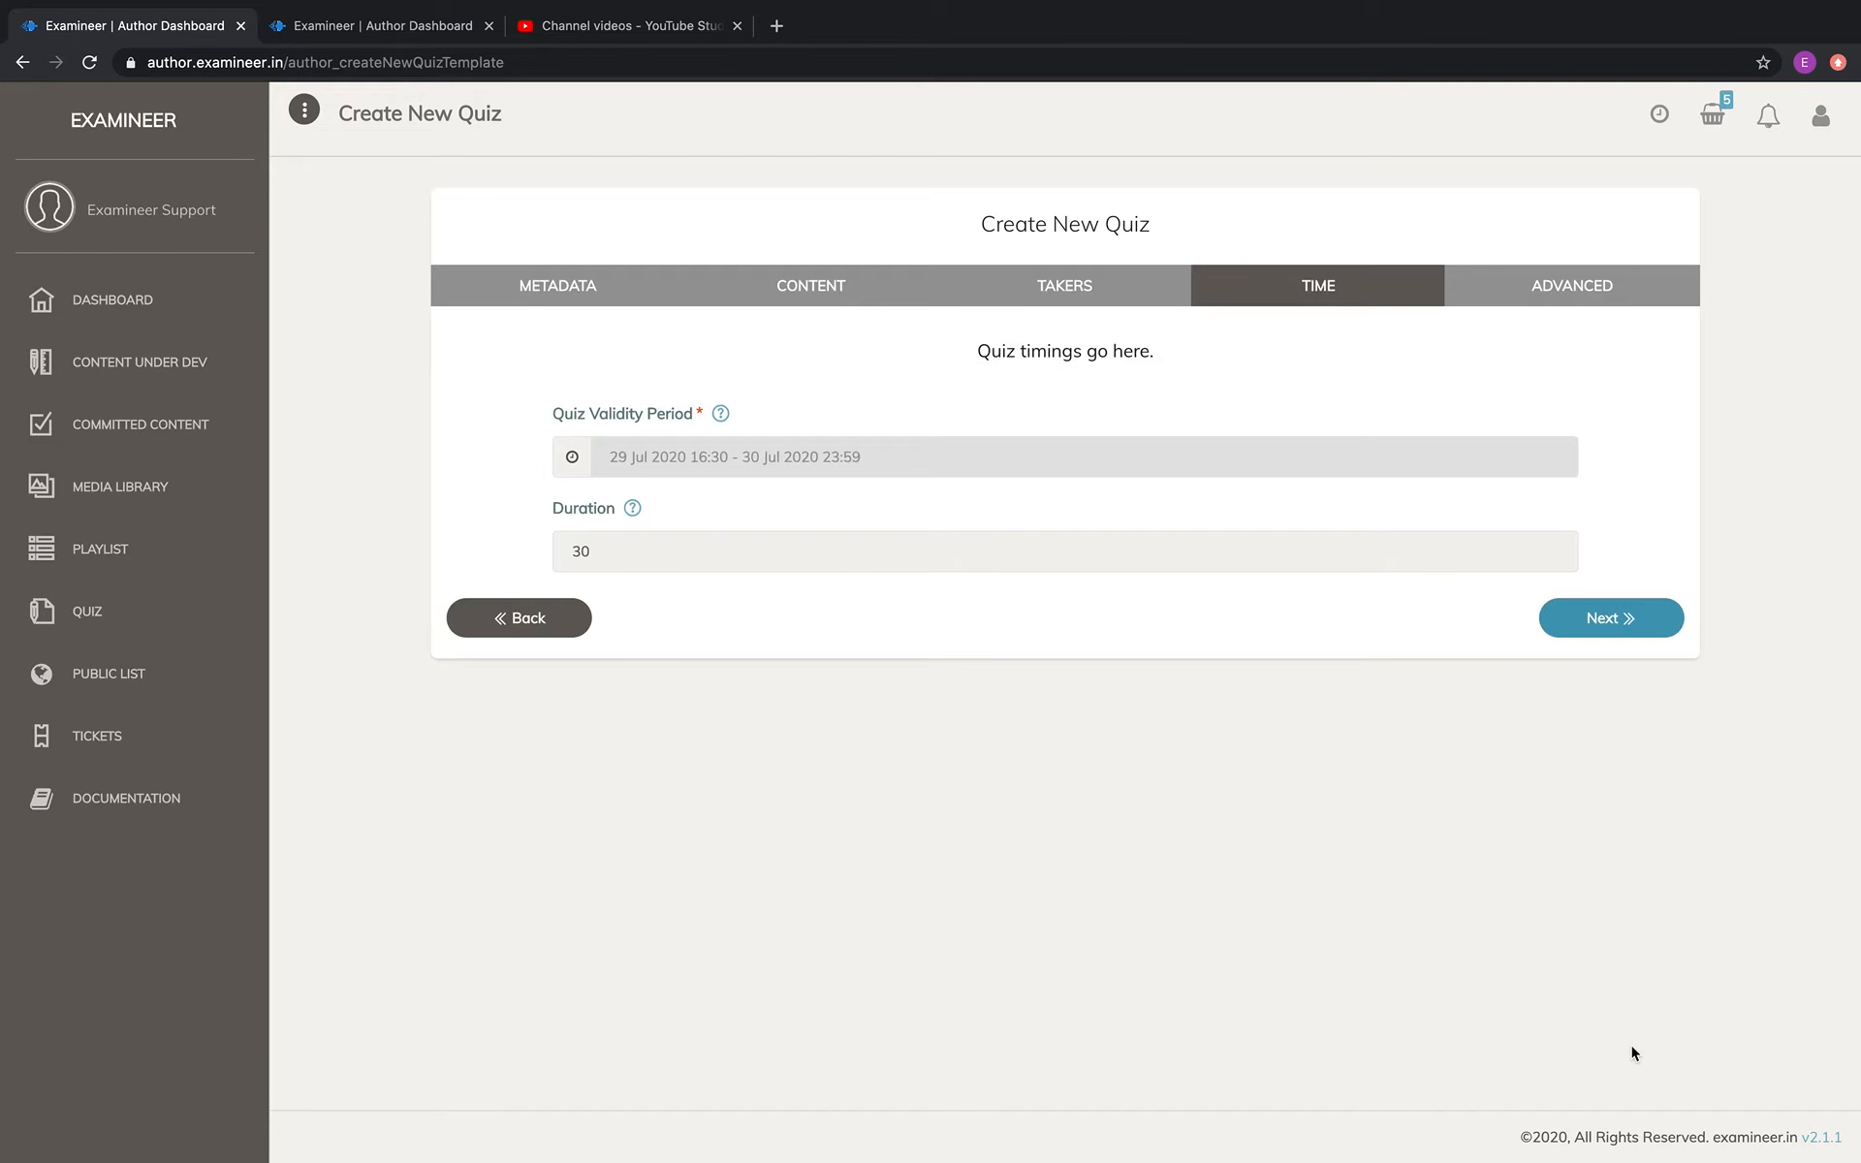
# - Set the quiz validity period from 31 Jul 2020 to 01 Aug 2020 and continue to the advanced settings
pyautogui.click(848, 466)
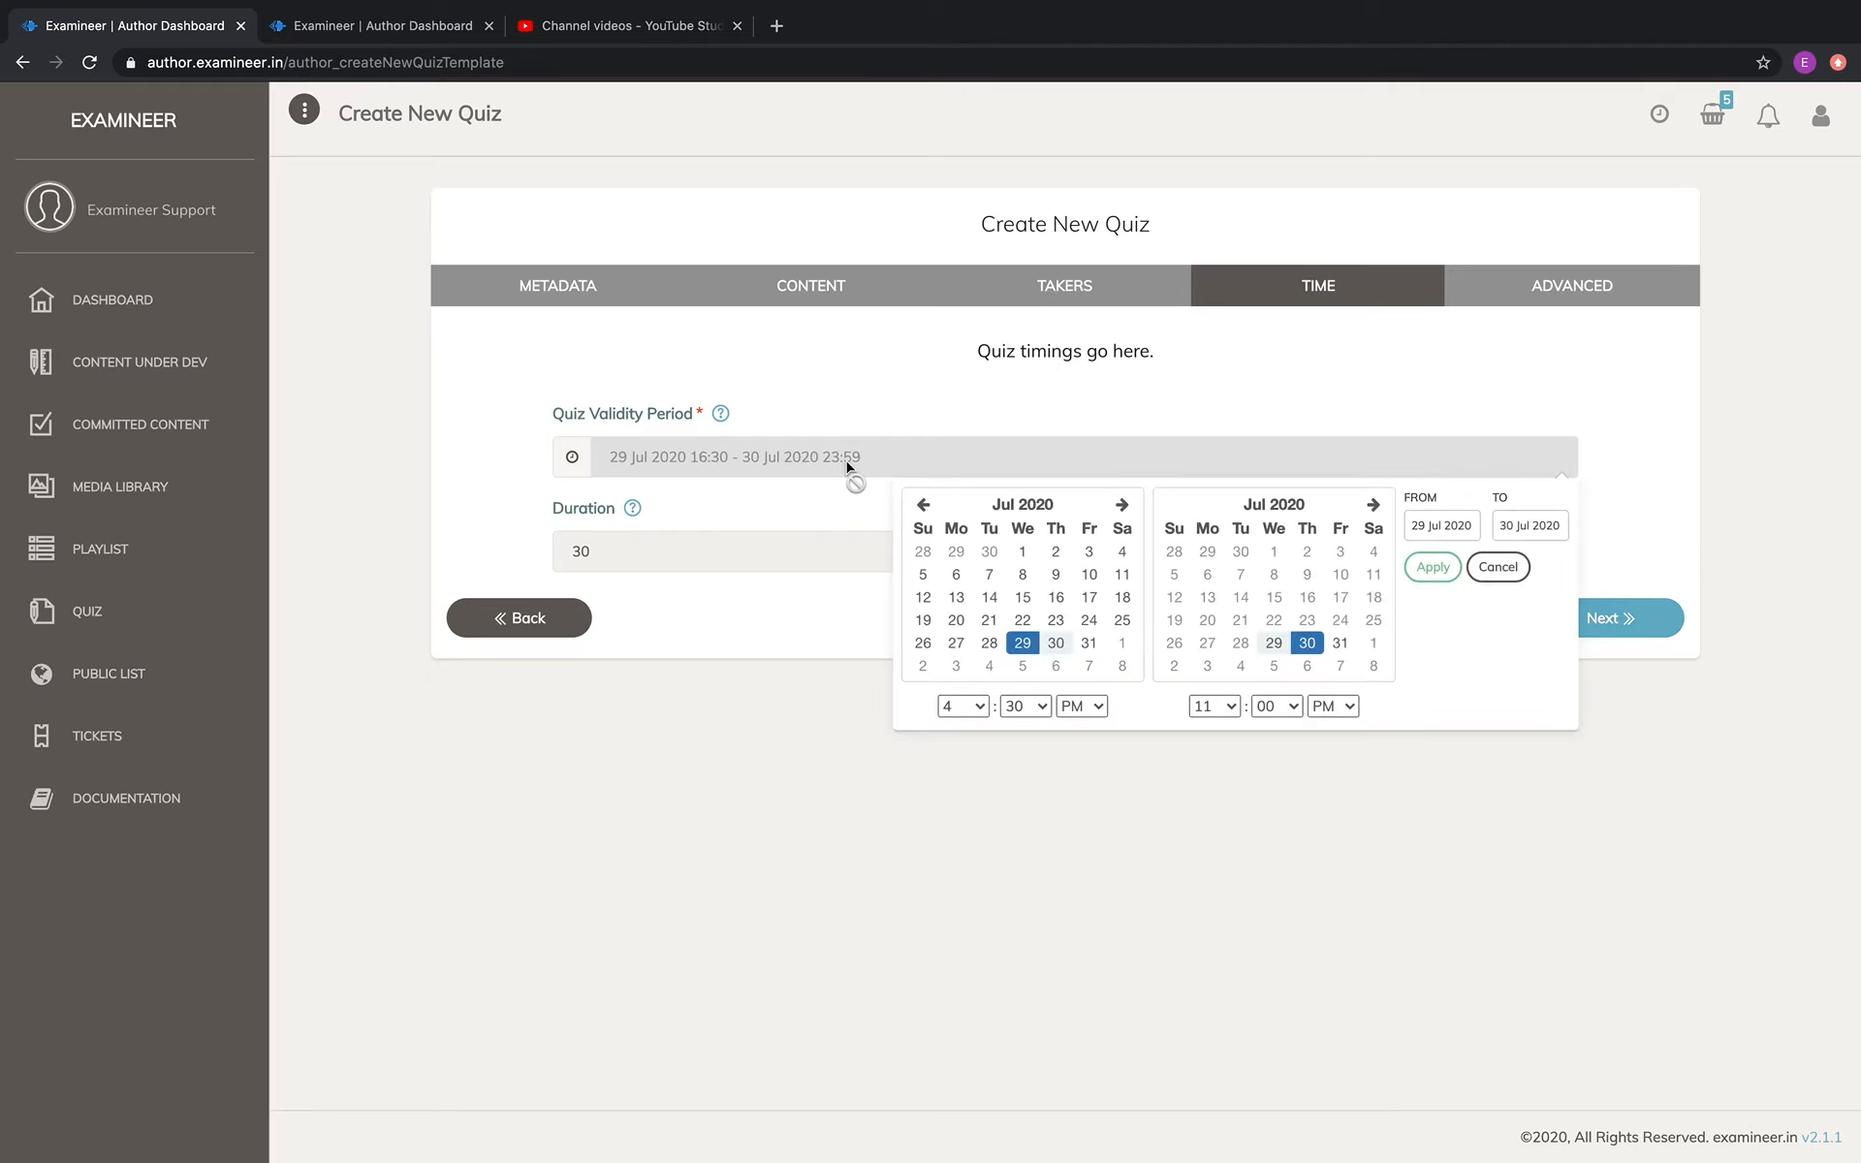
pyautogui.click(1086, 646)
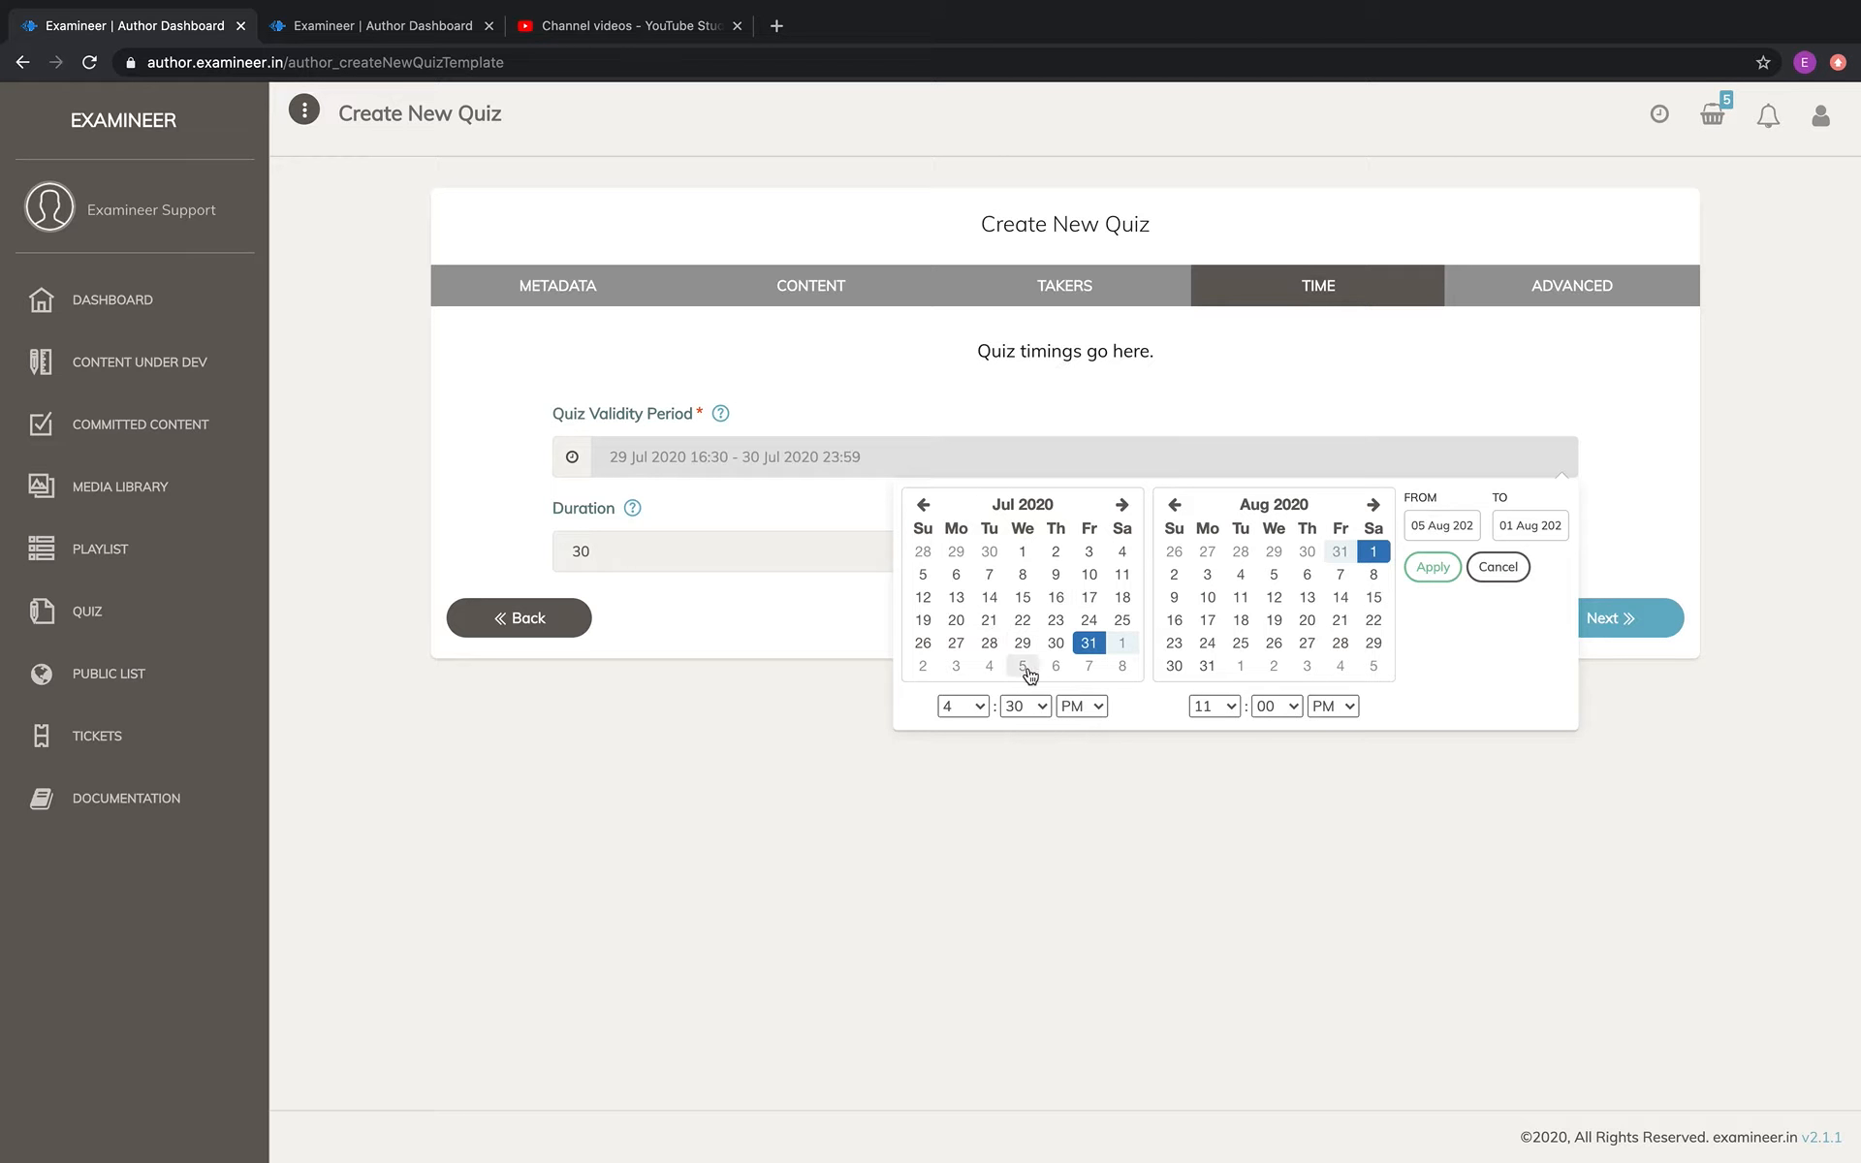
pyautogui.click(1422, 570)
pyautogui.click(1155, 565)
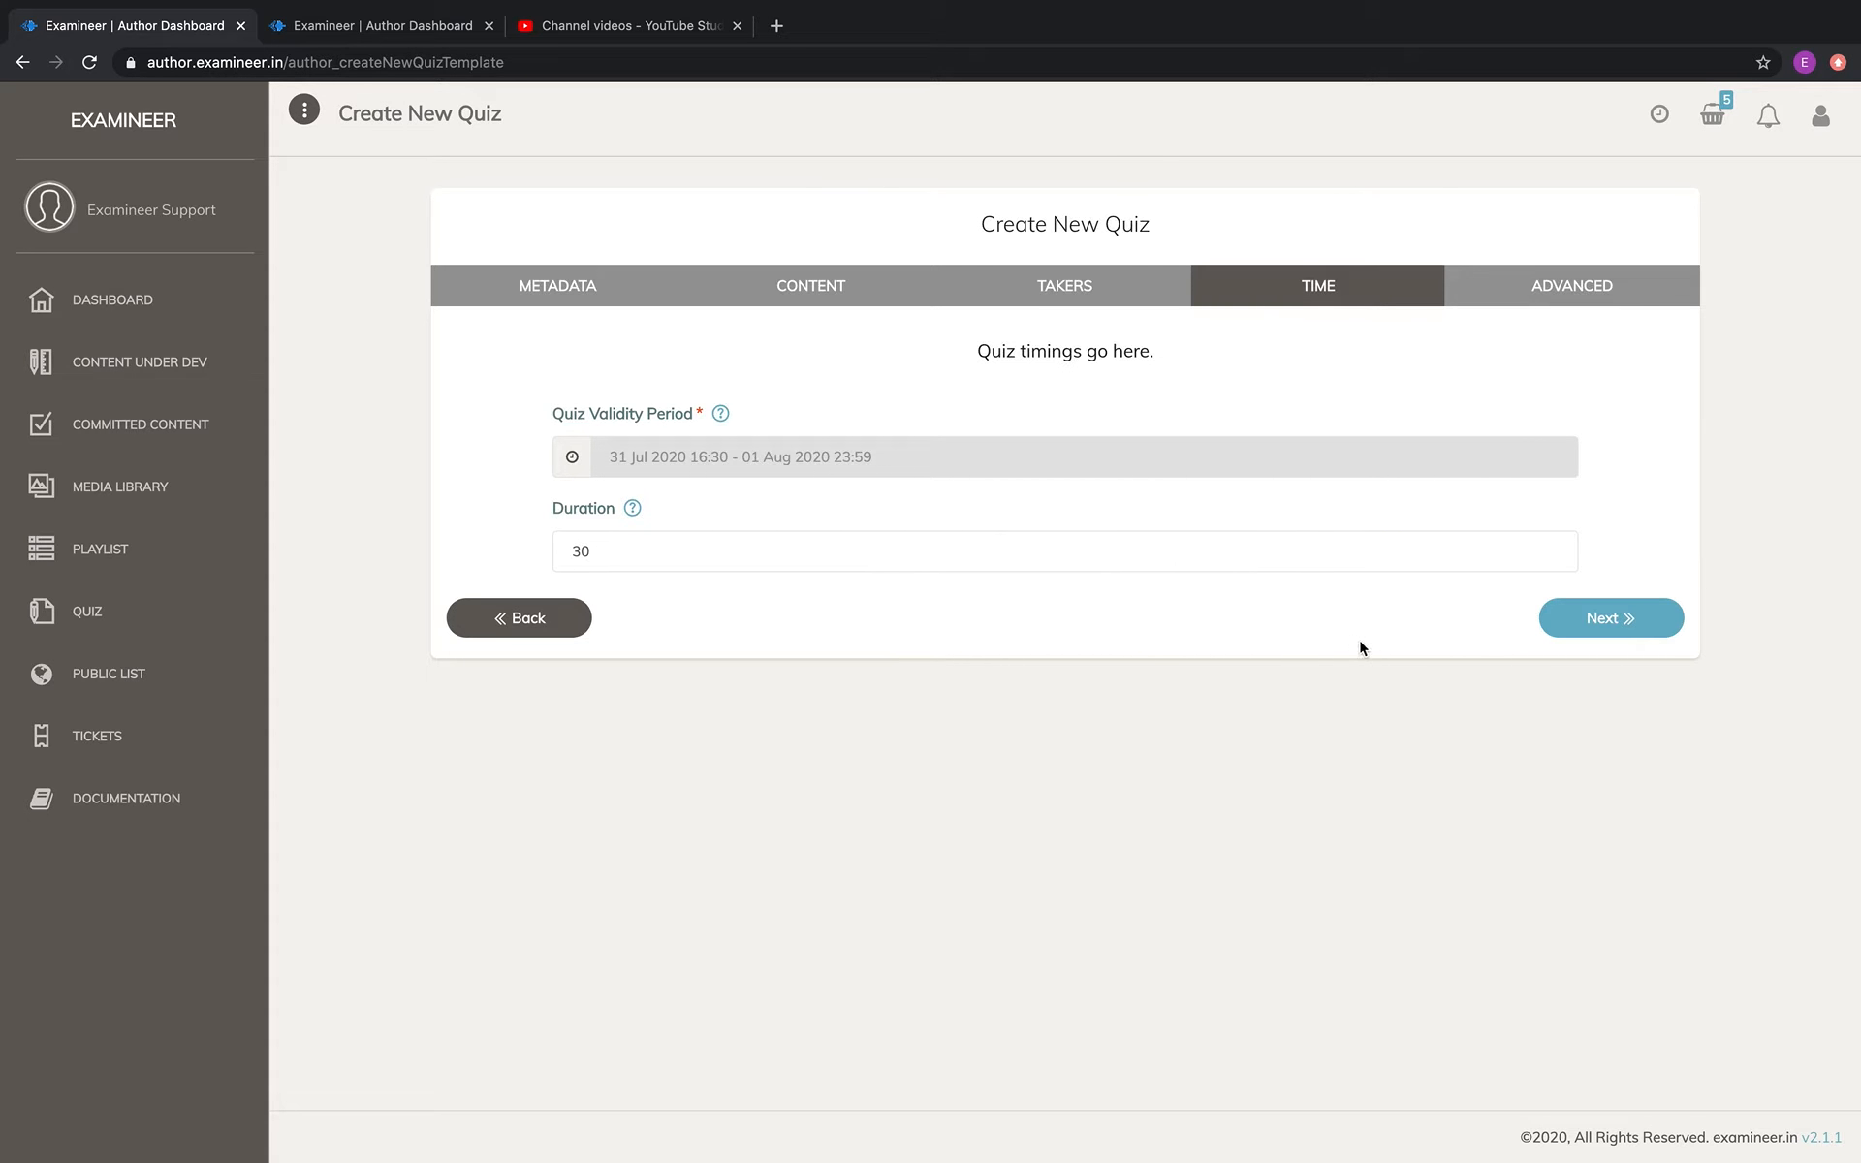
pyautogui.click(1605, 625)
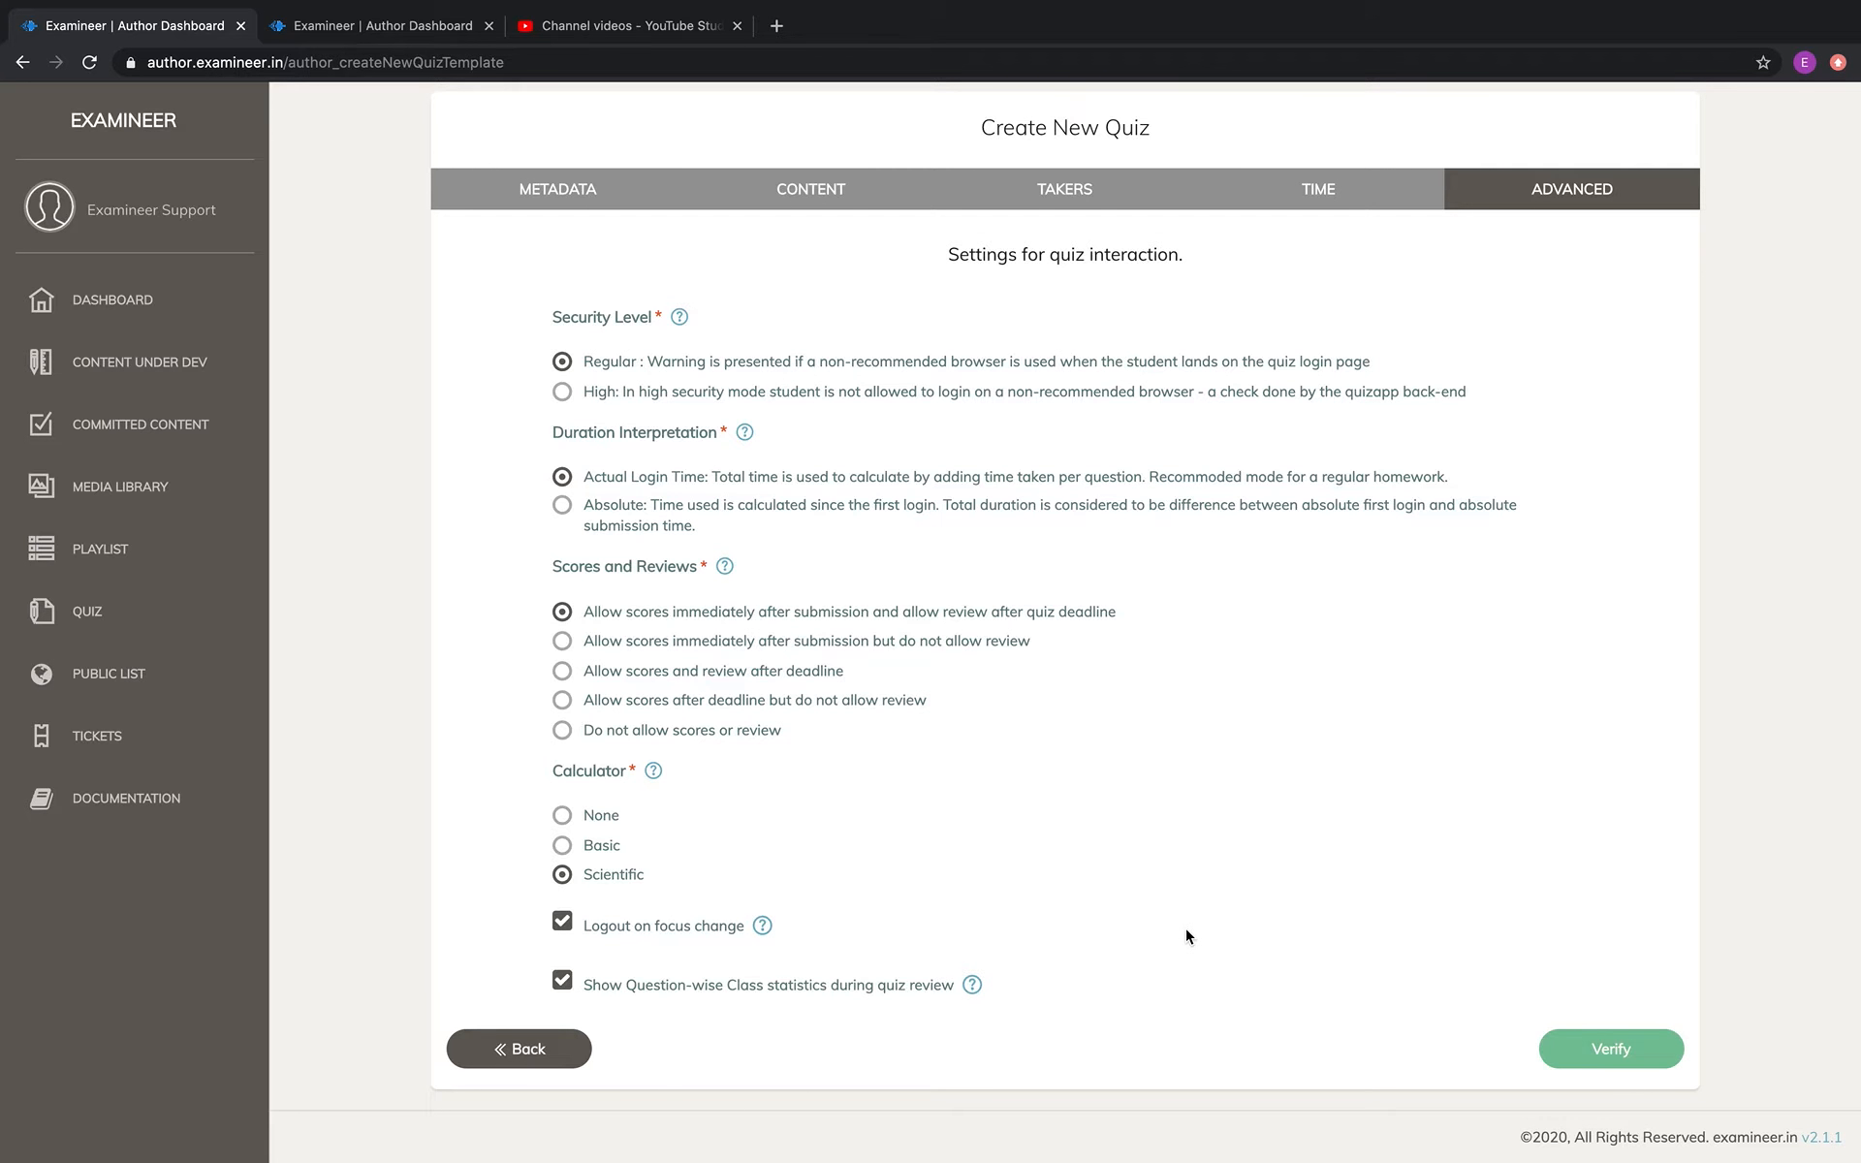
# - Verify the quiz and examine its summary, quiz details, timing details and the contents of Section 1
pyautogui.click(1631, 1063)
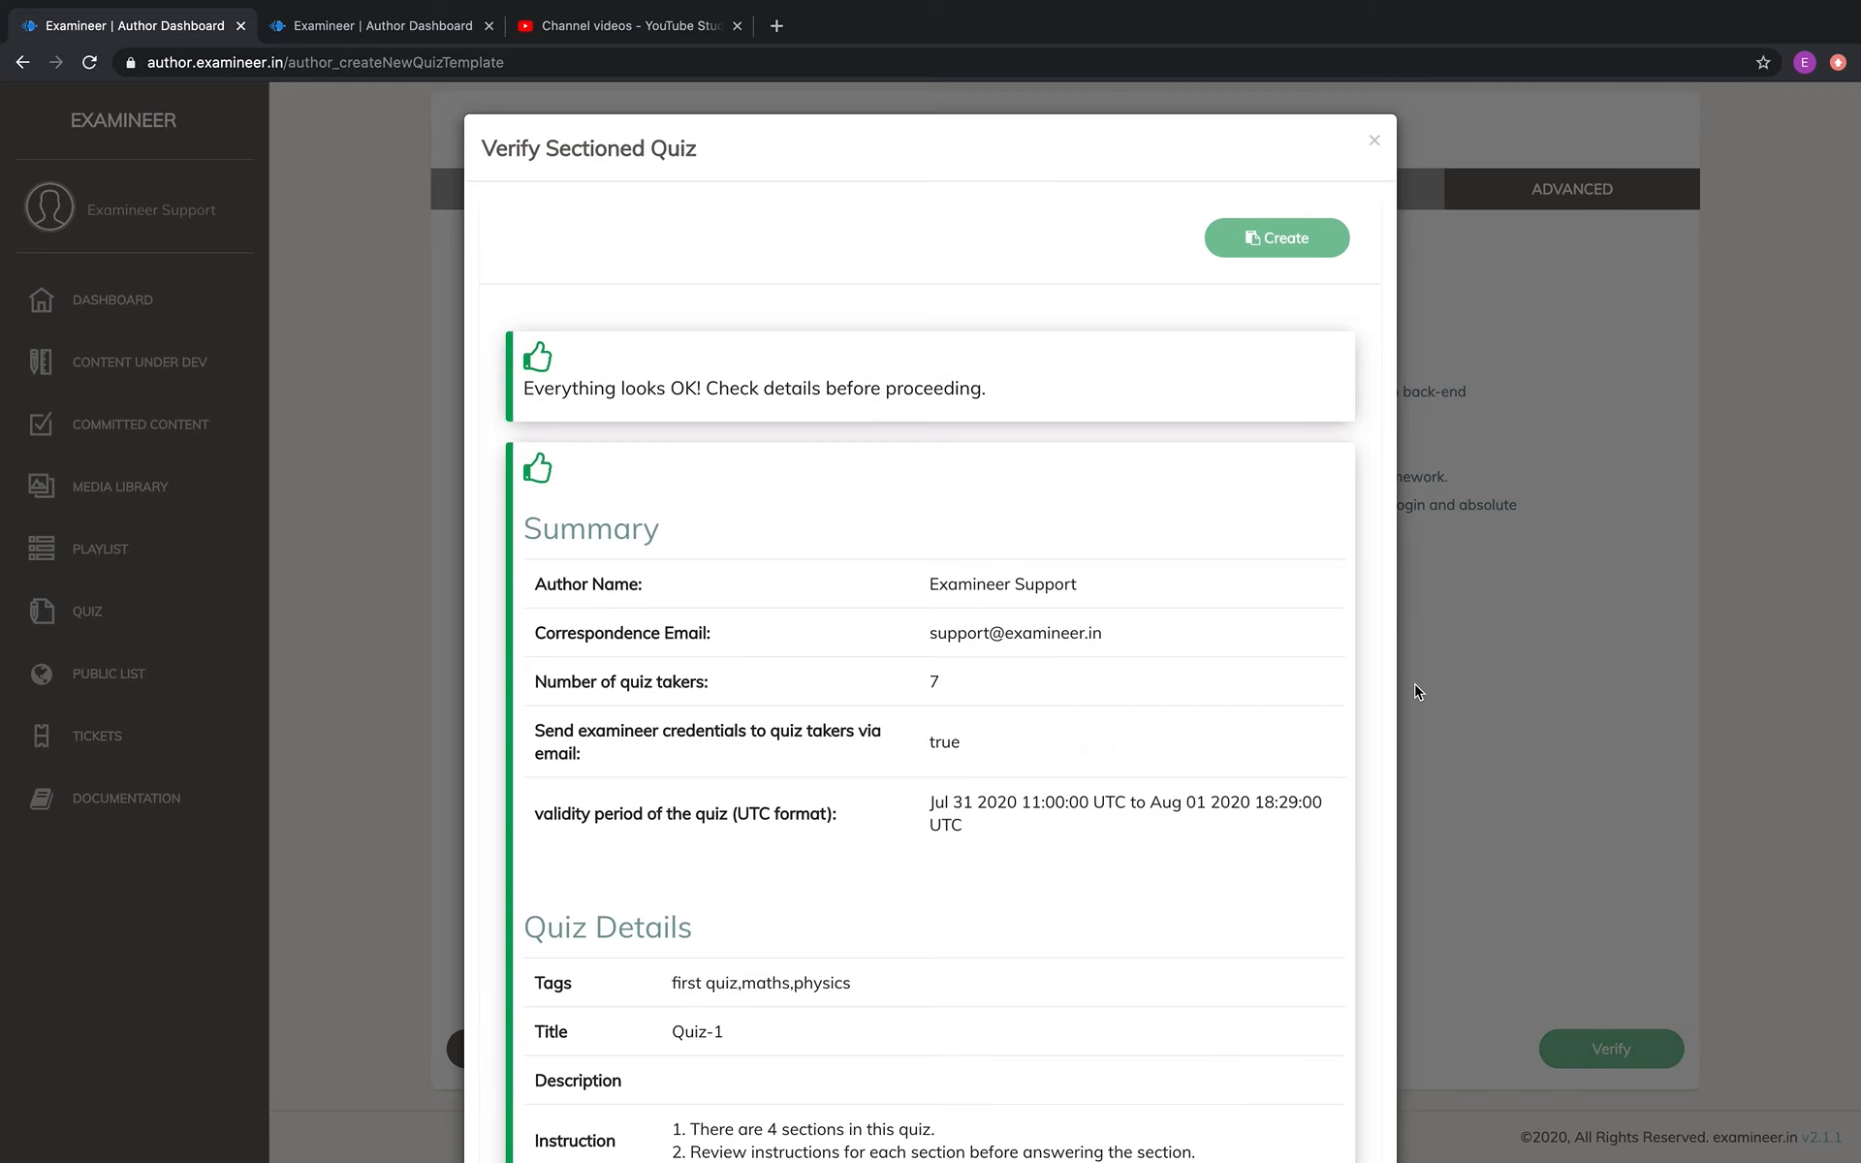
pyautogui.scroll(-3, 1189, 687)
pyautogui.scroll(-2, 1188, 686)
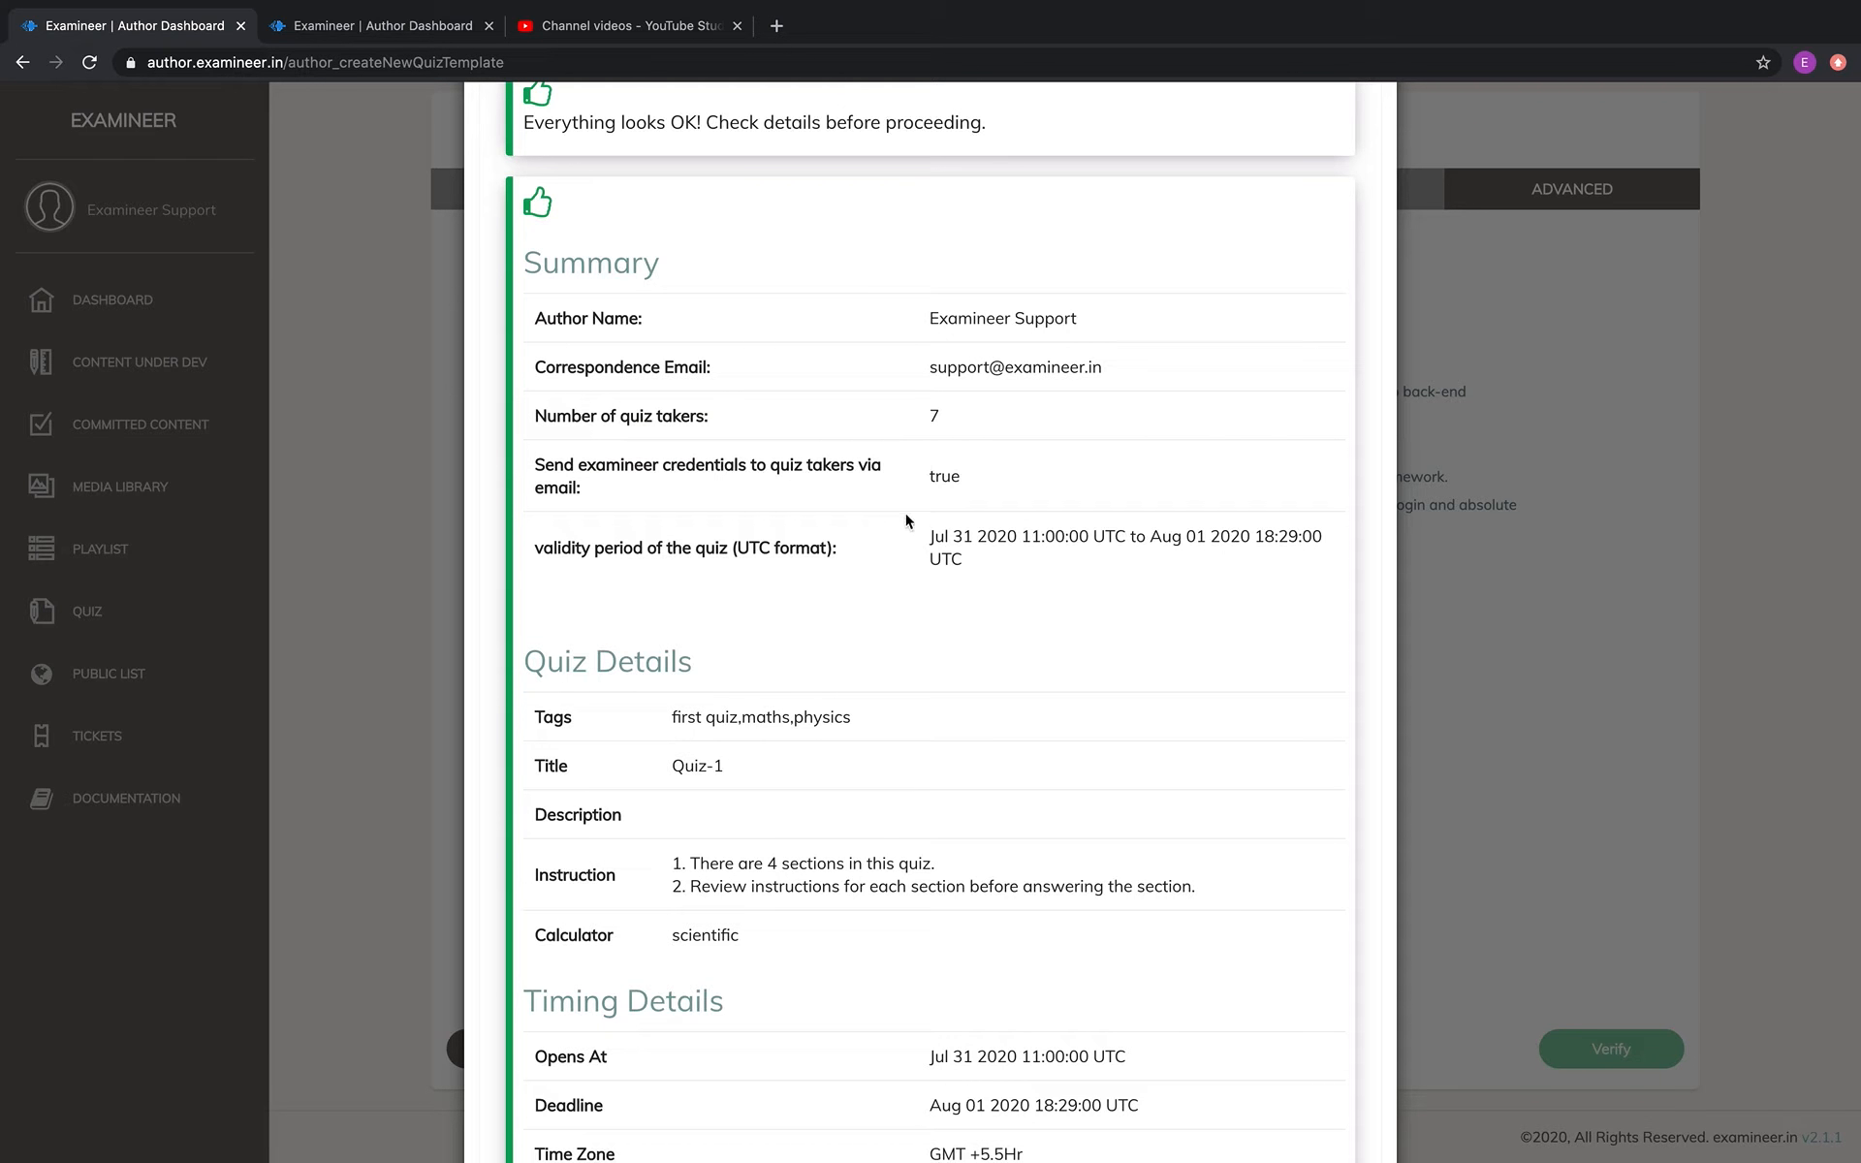
pyautogui.scroll(-5, 1117, 640)
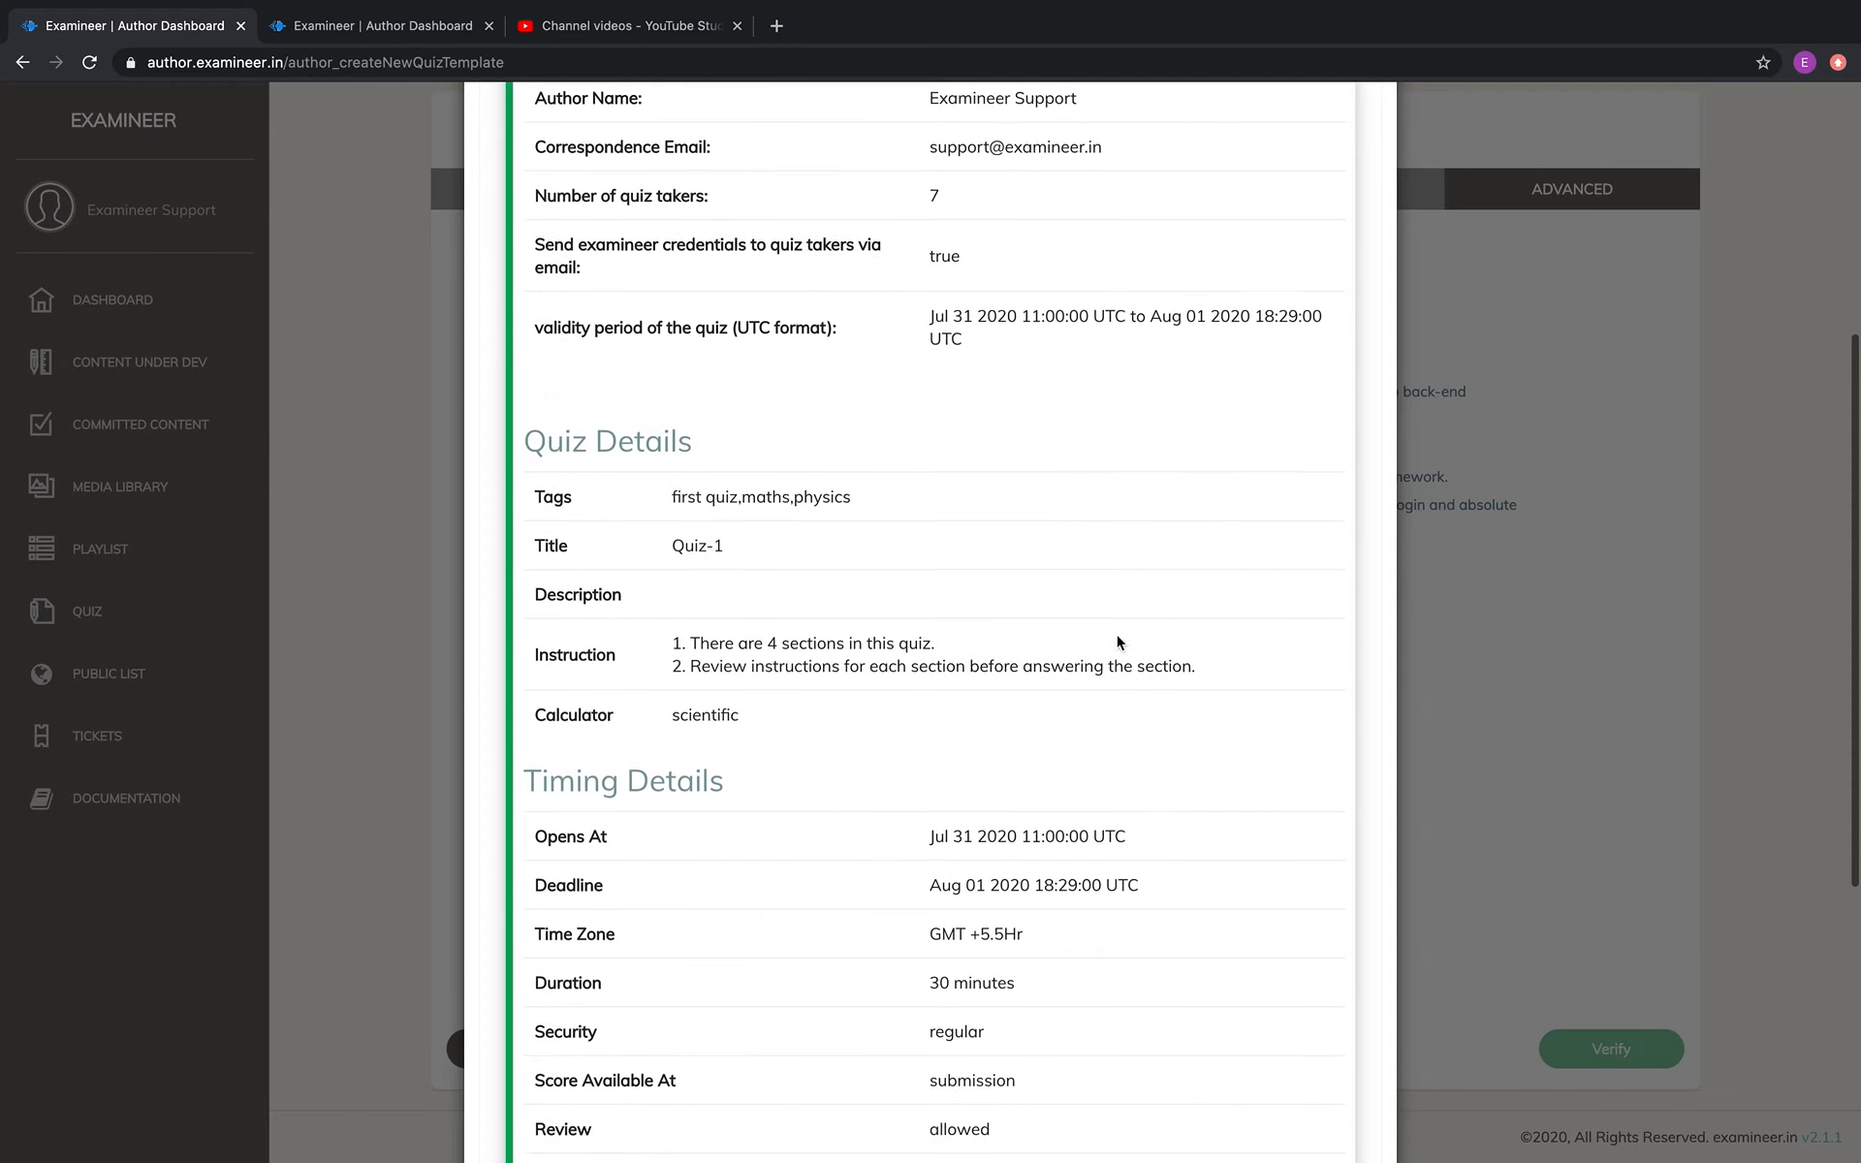
pyautogui.scroll(-2, 1118, 642)
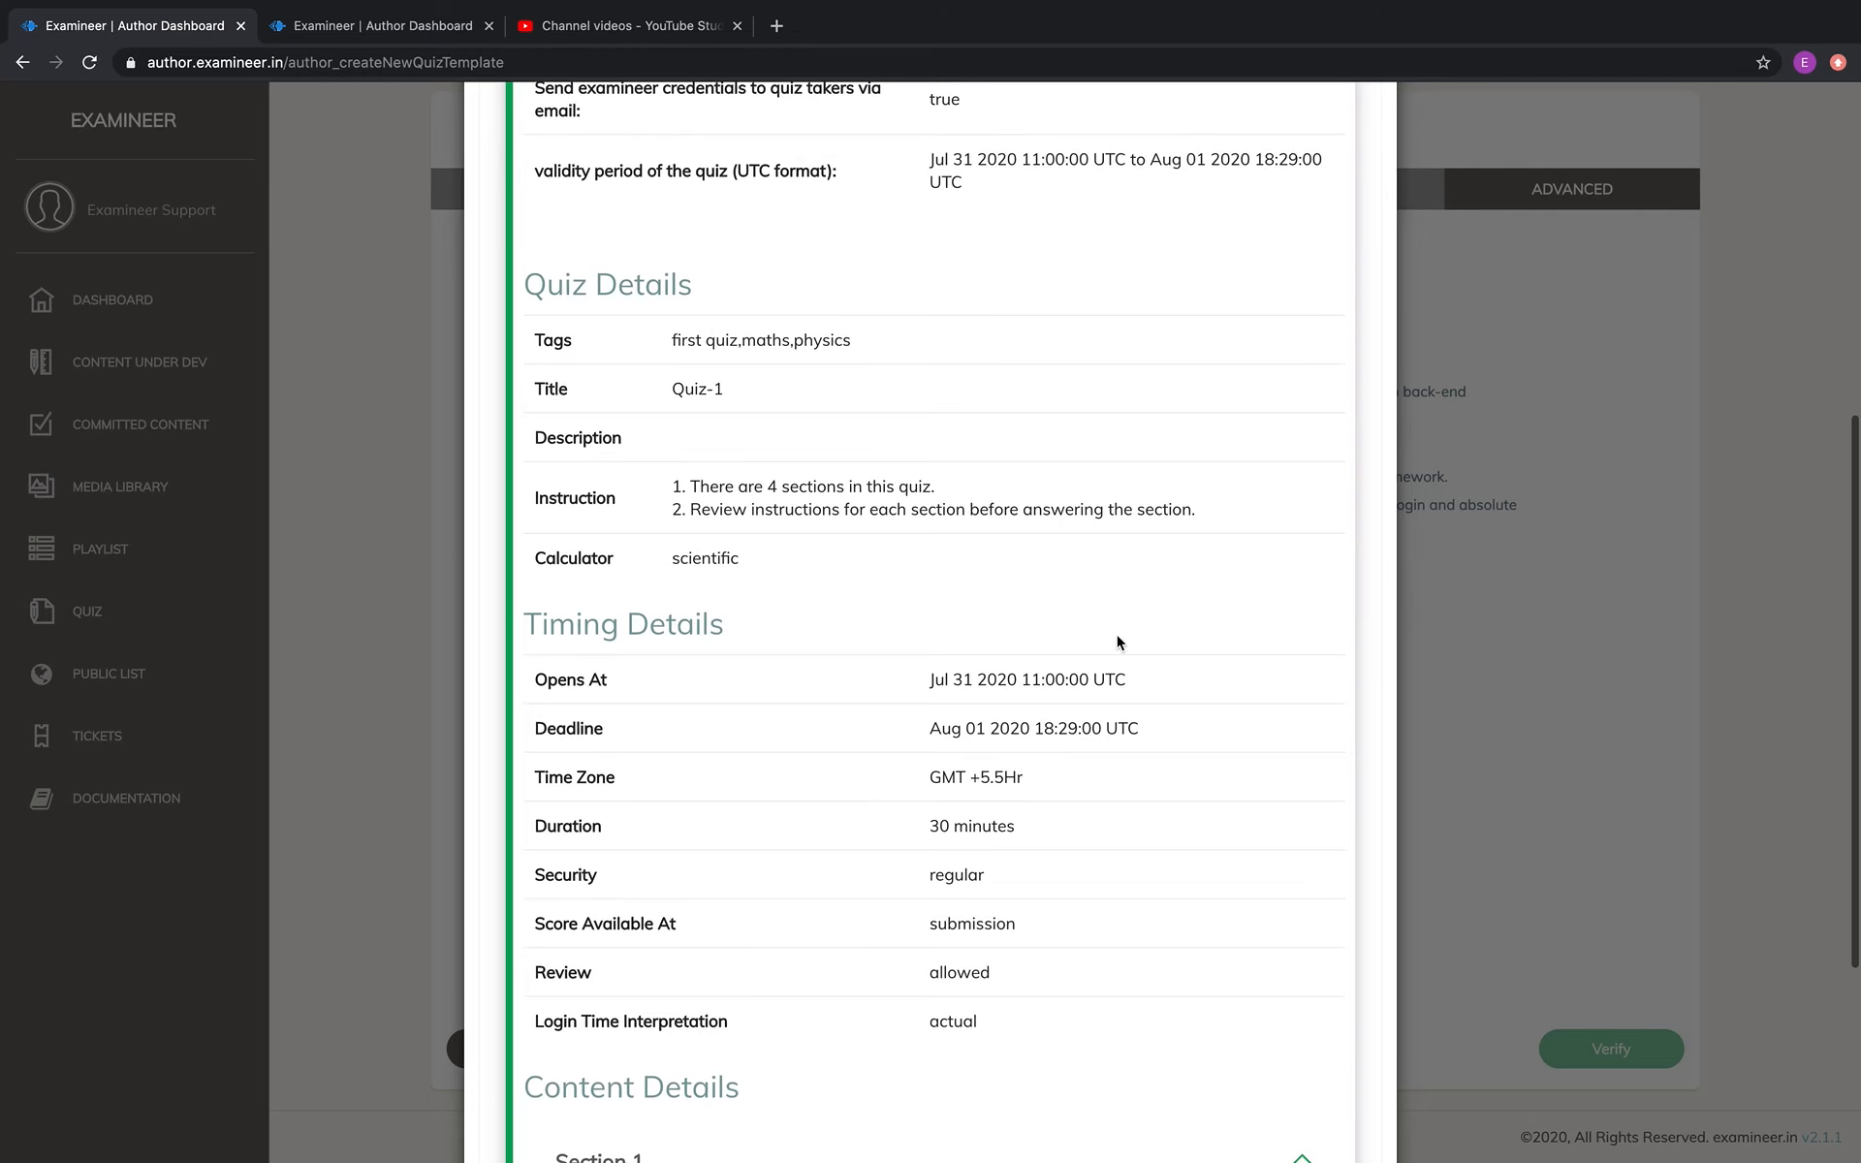
pyautogui.scroll(-1, 1117, 642)
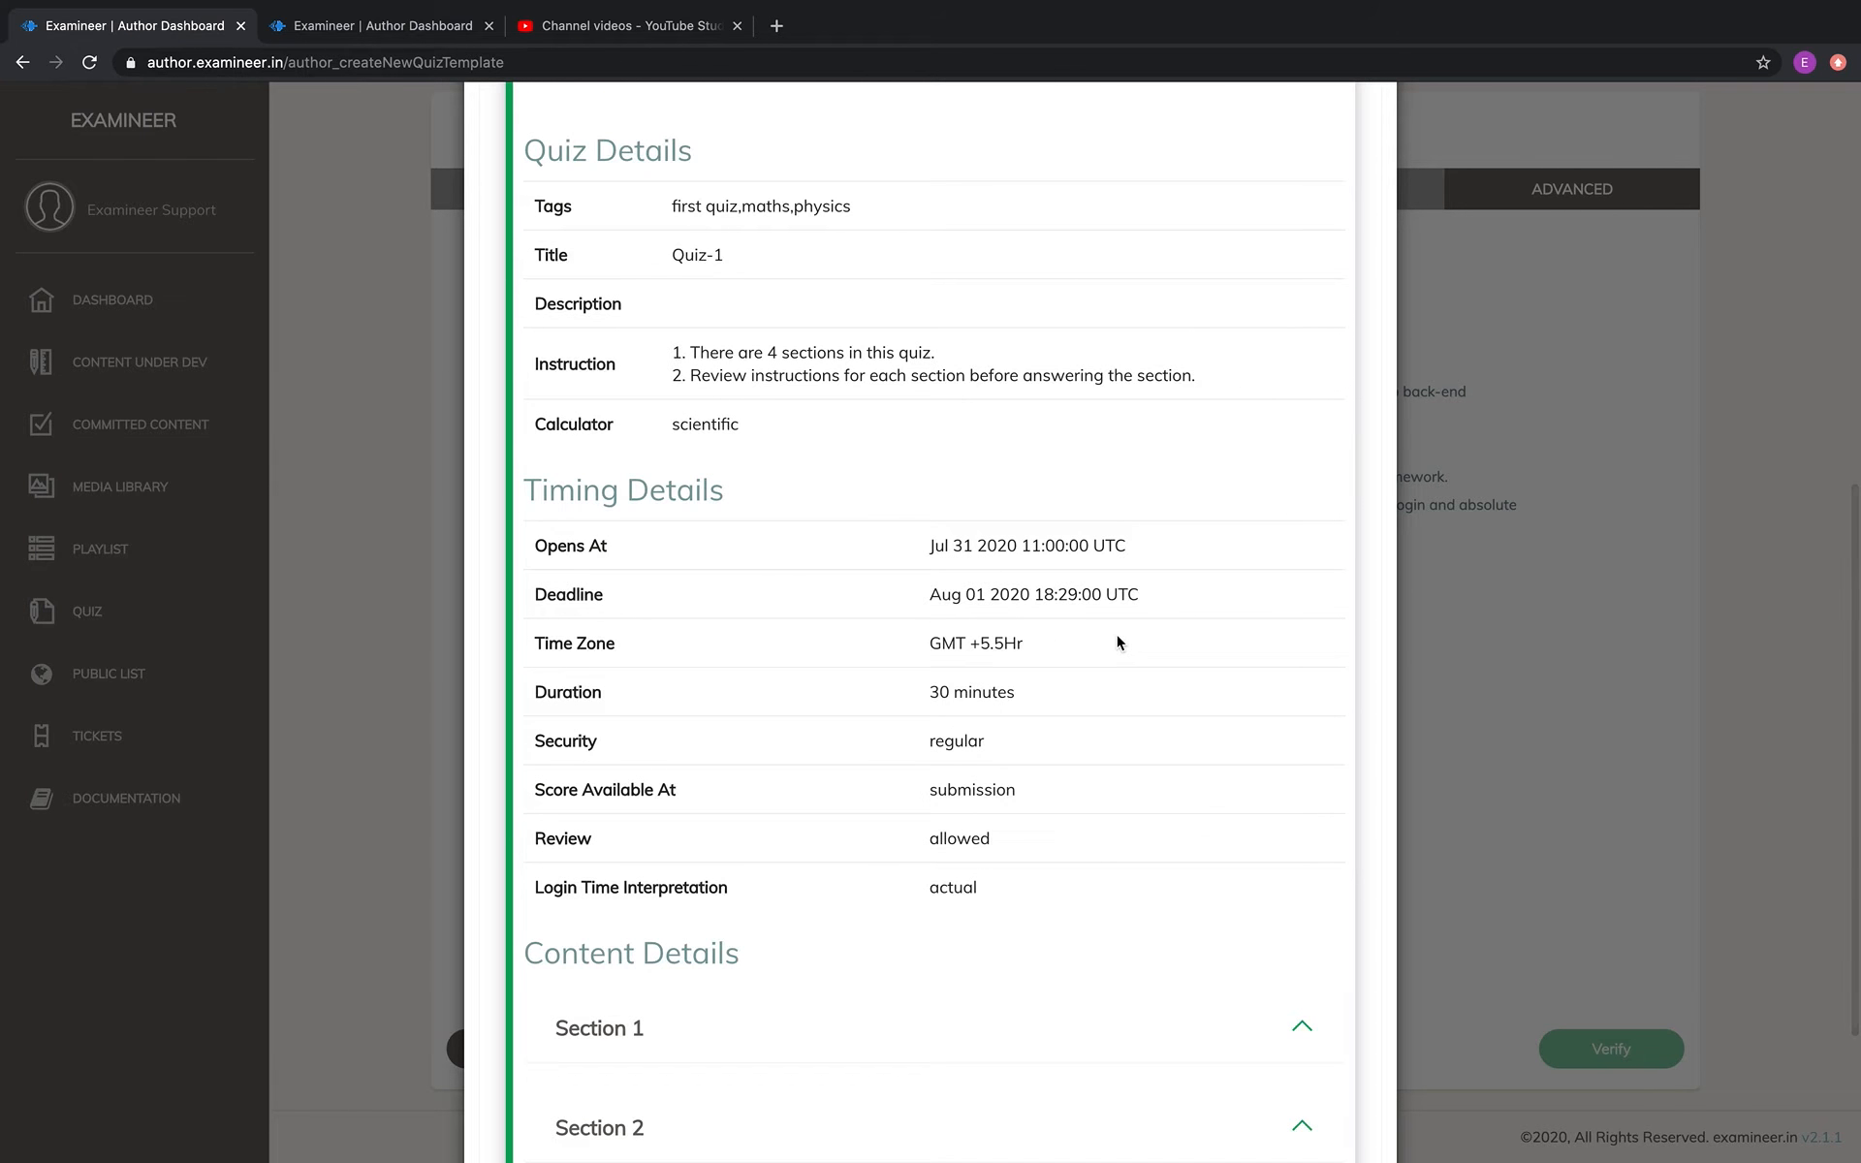
pyautogui.scroll(-3, 1118, 642)
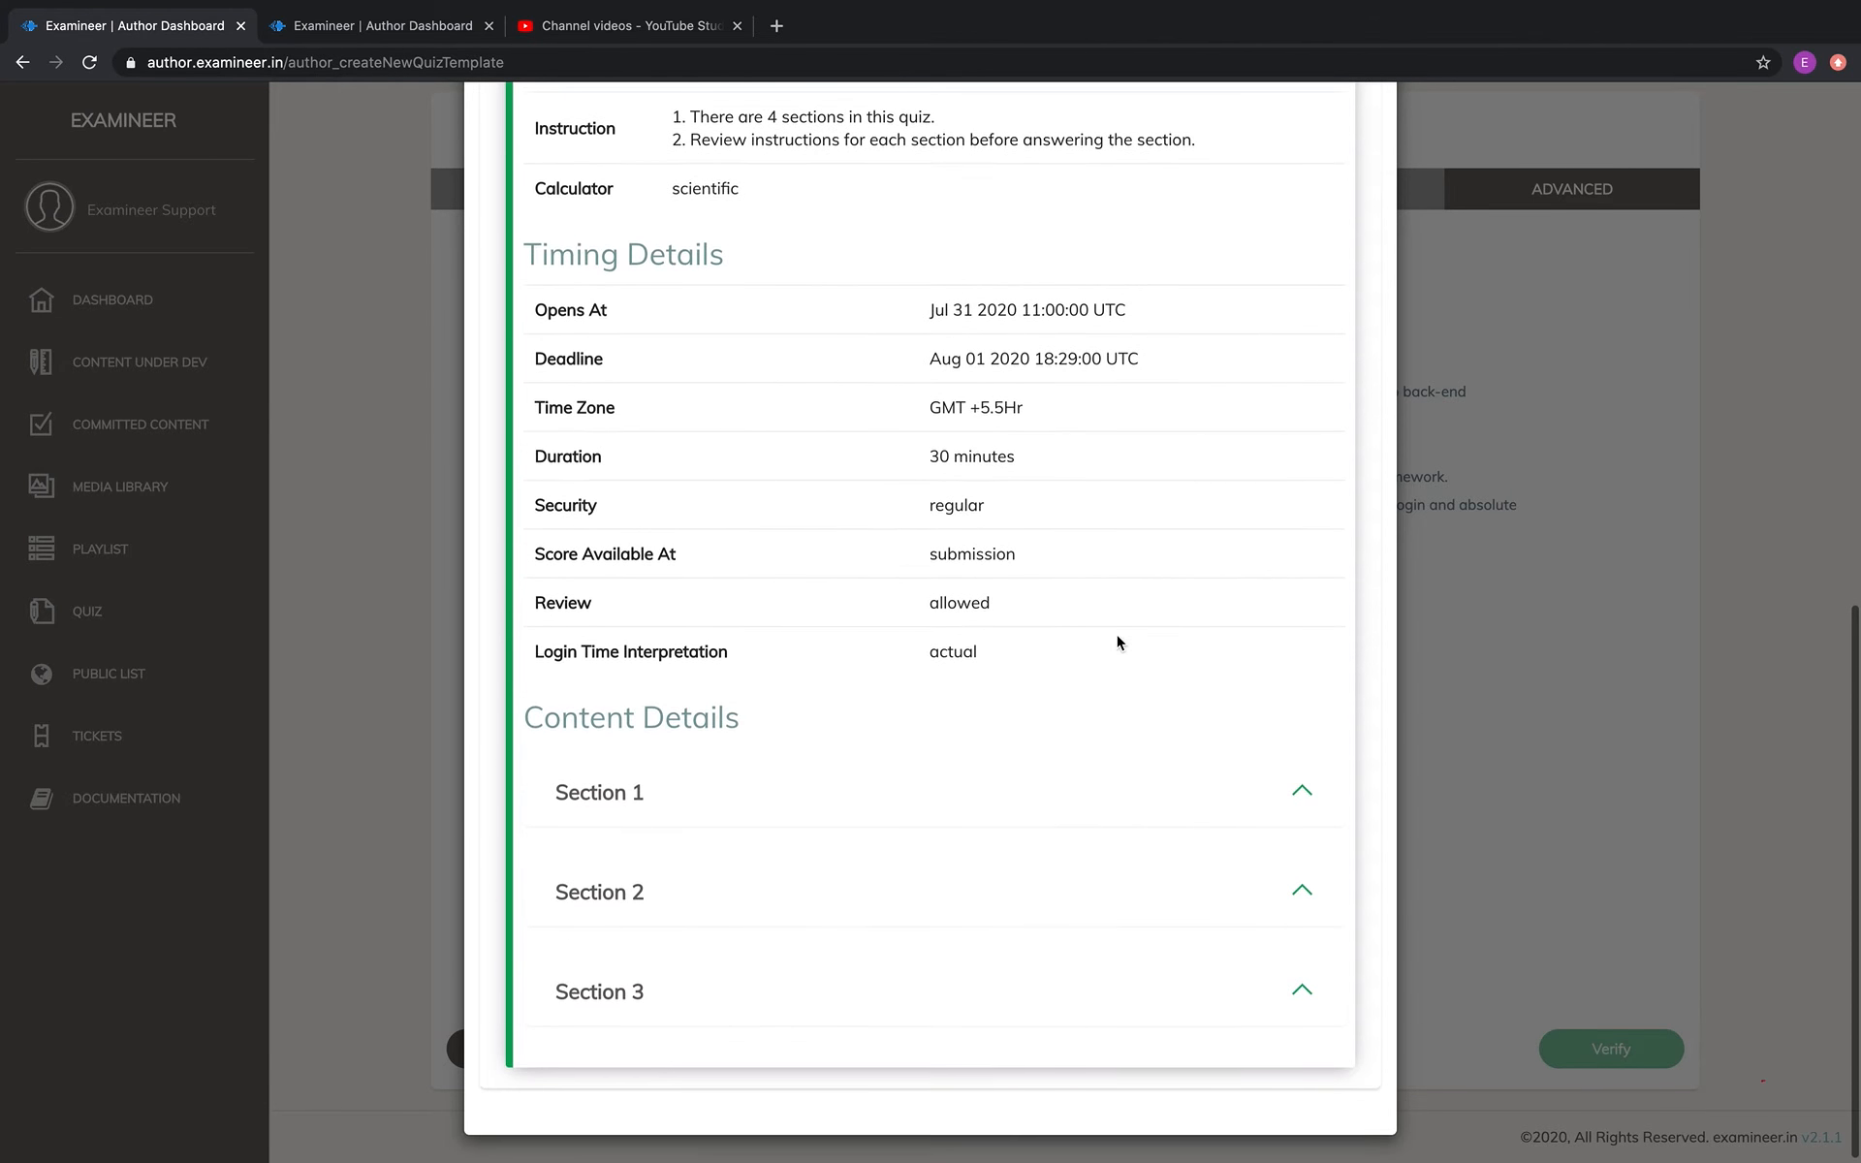
pyautogui.click(1135, 789)
pyautogui.scroll(-2, 1135, 790)
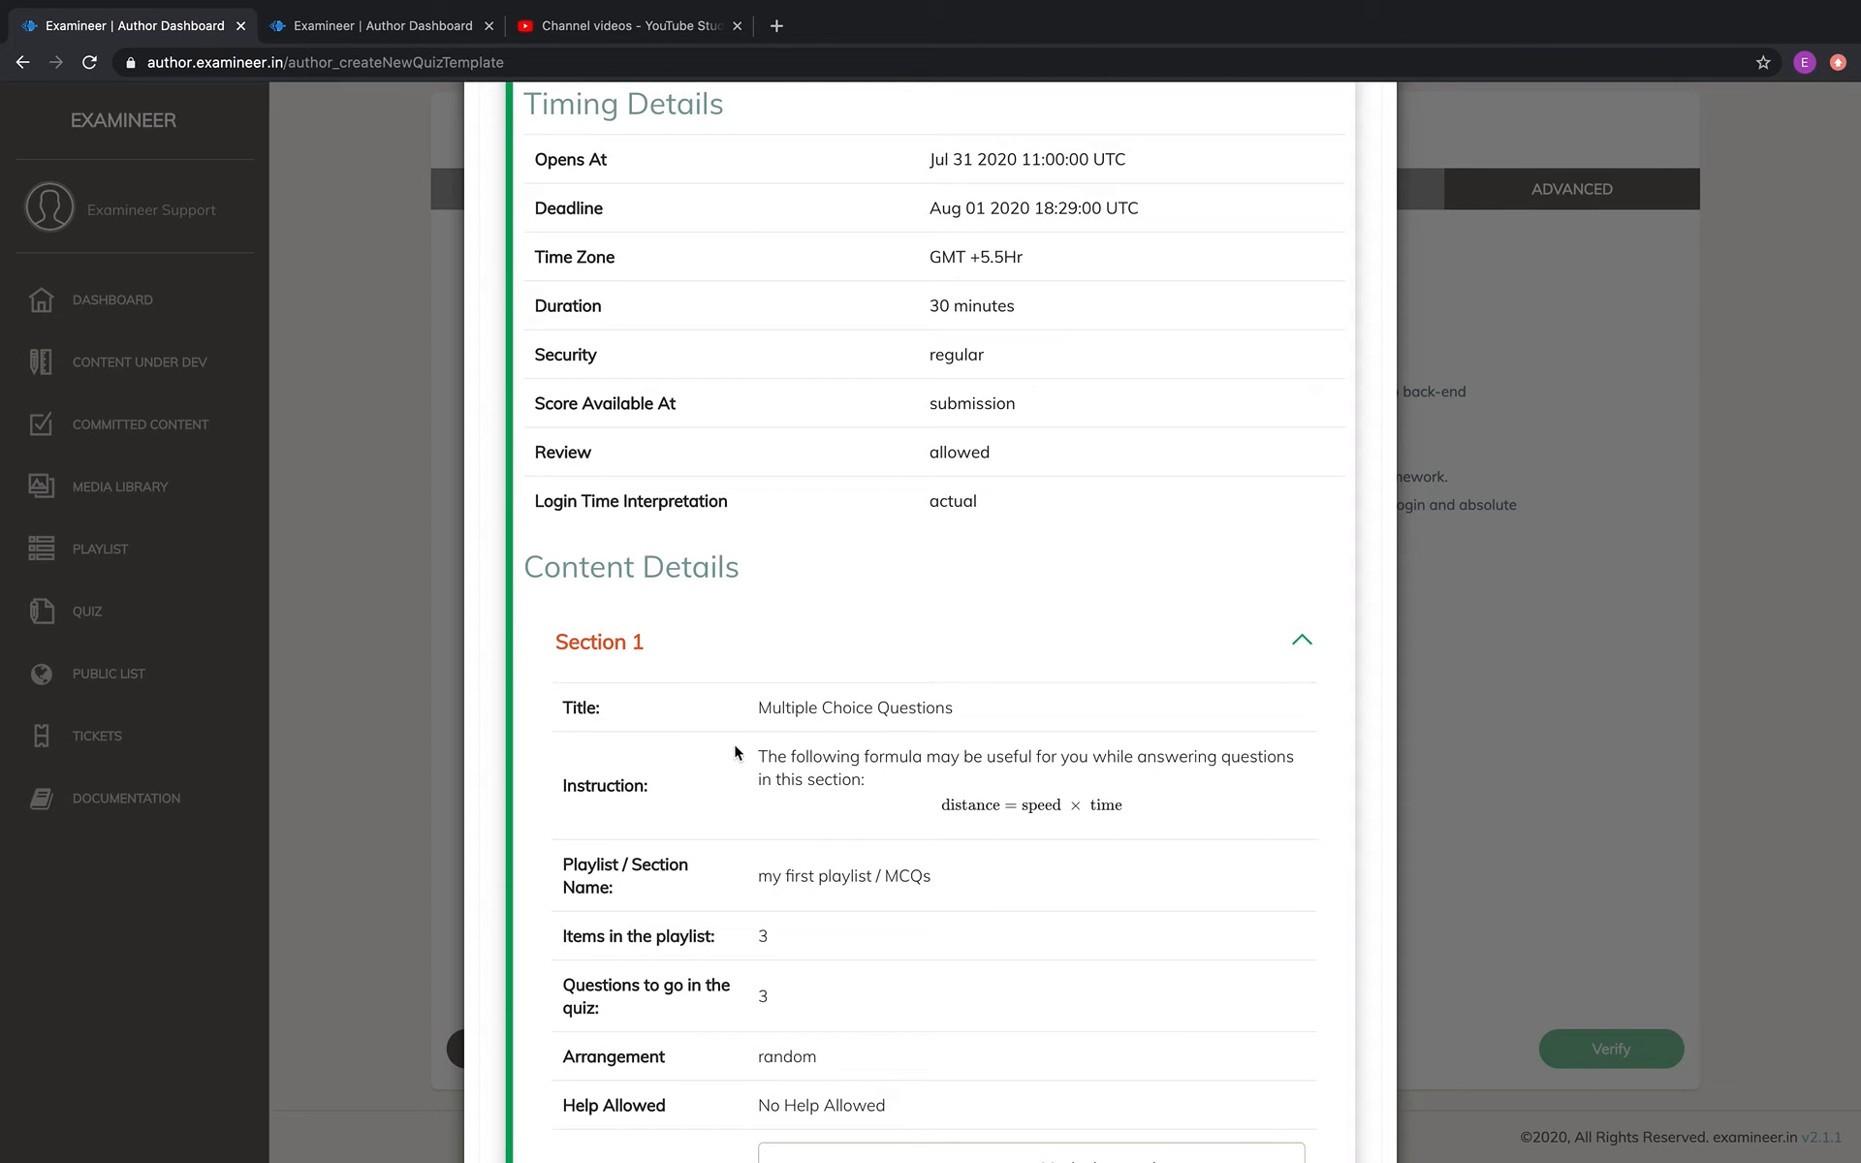
pyautogui.scroll(4, 1048, 688)
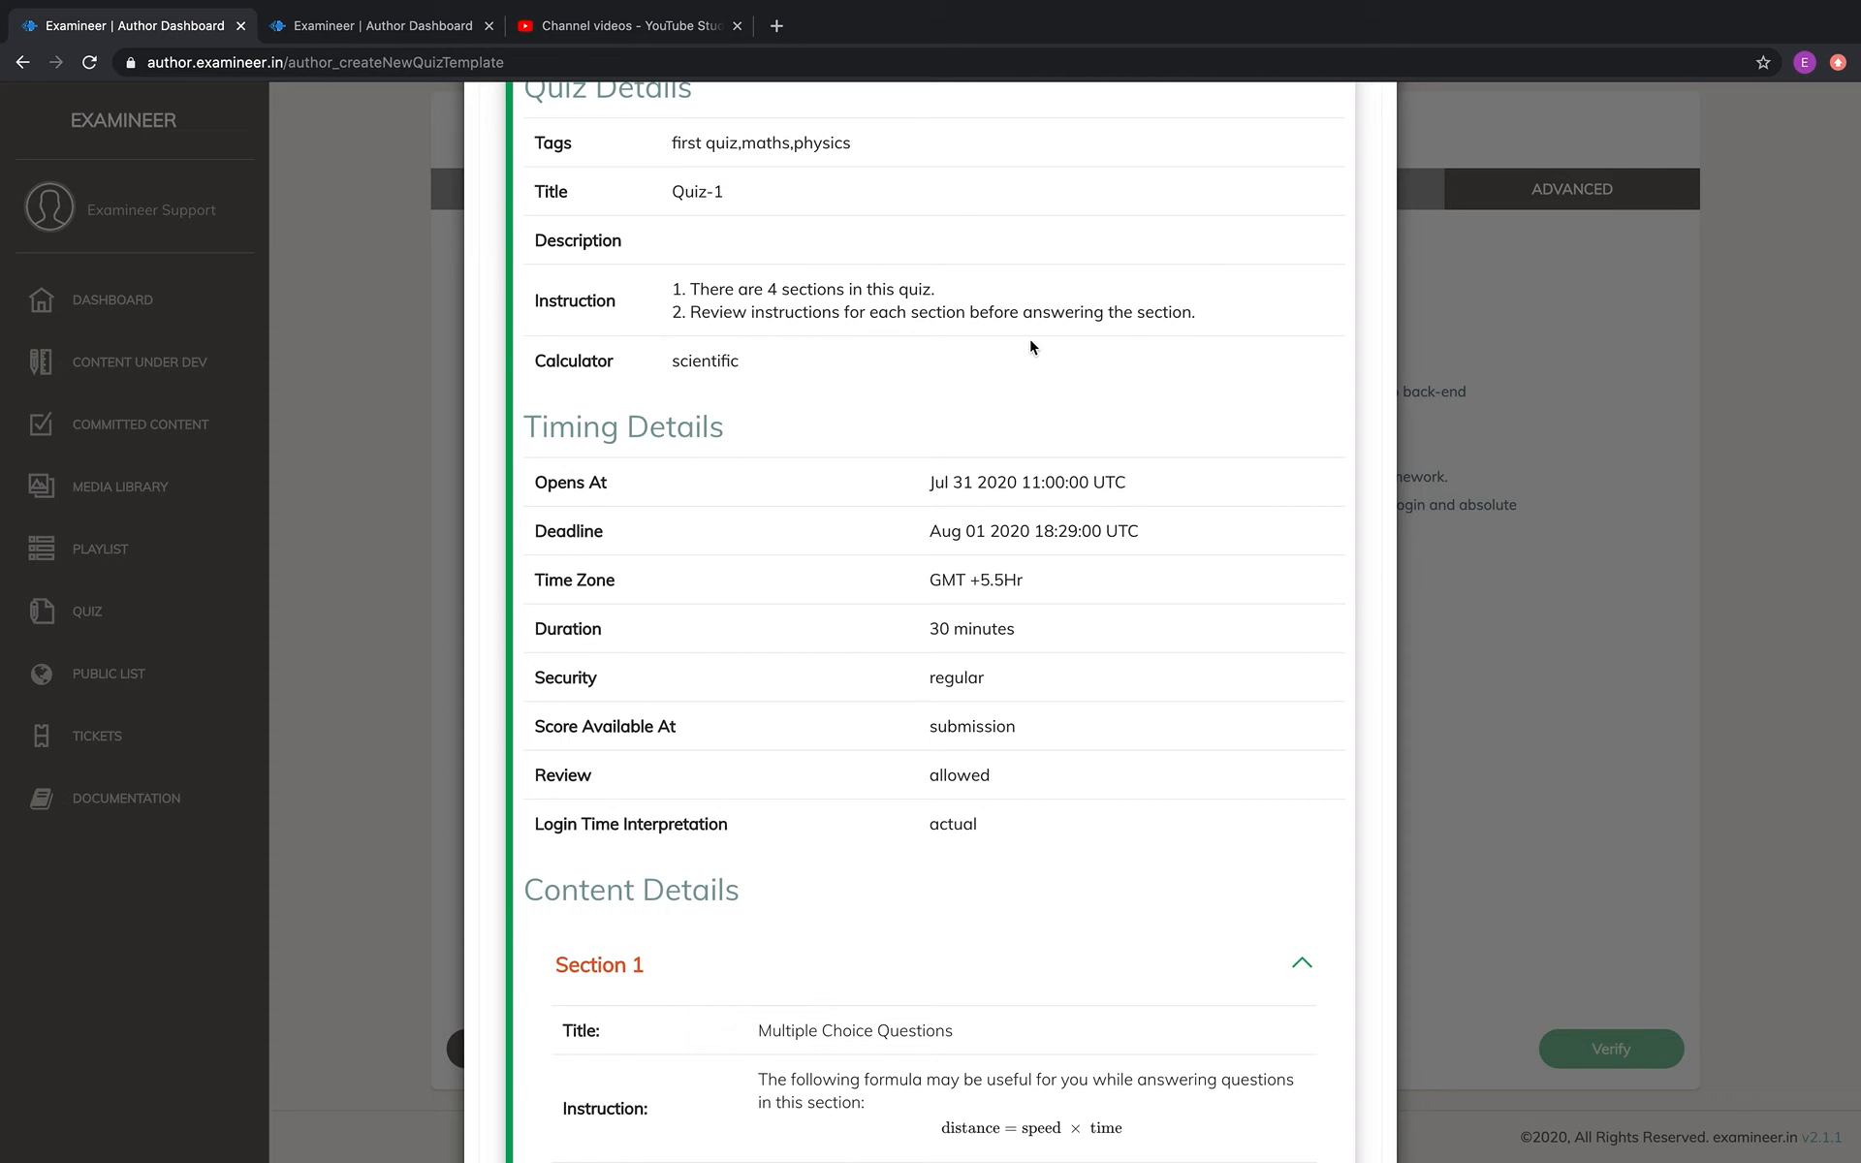
pyautogui.scroll(-5, 1034, 347)
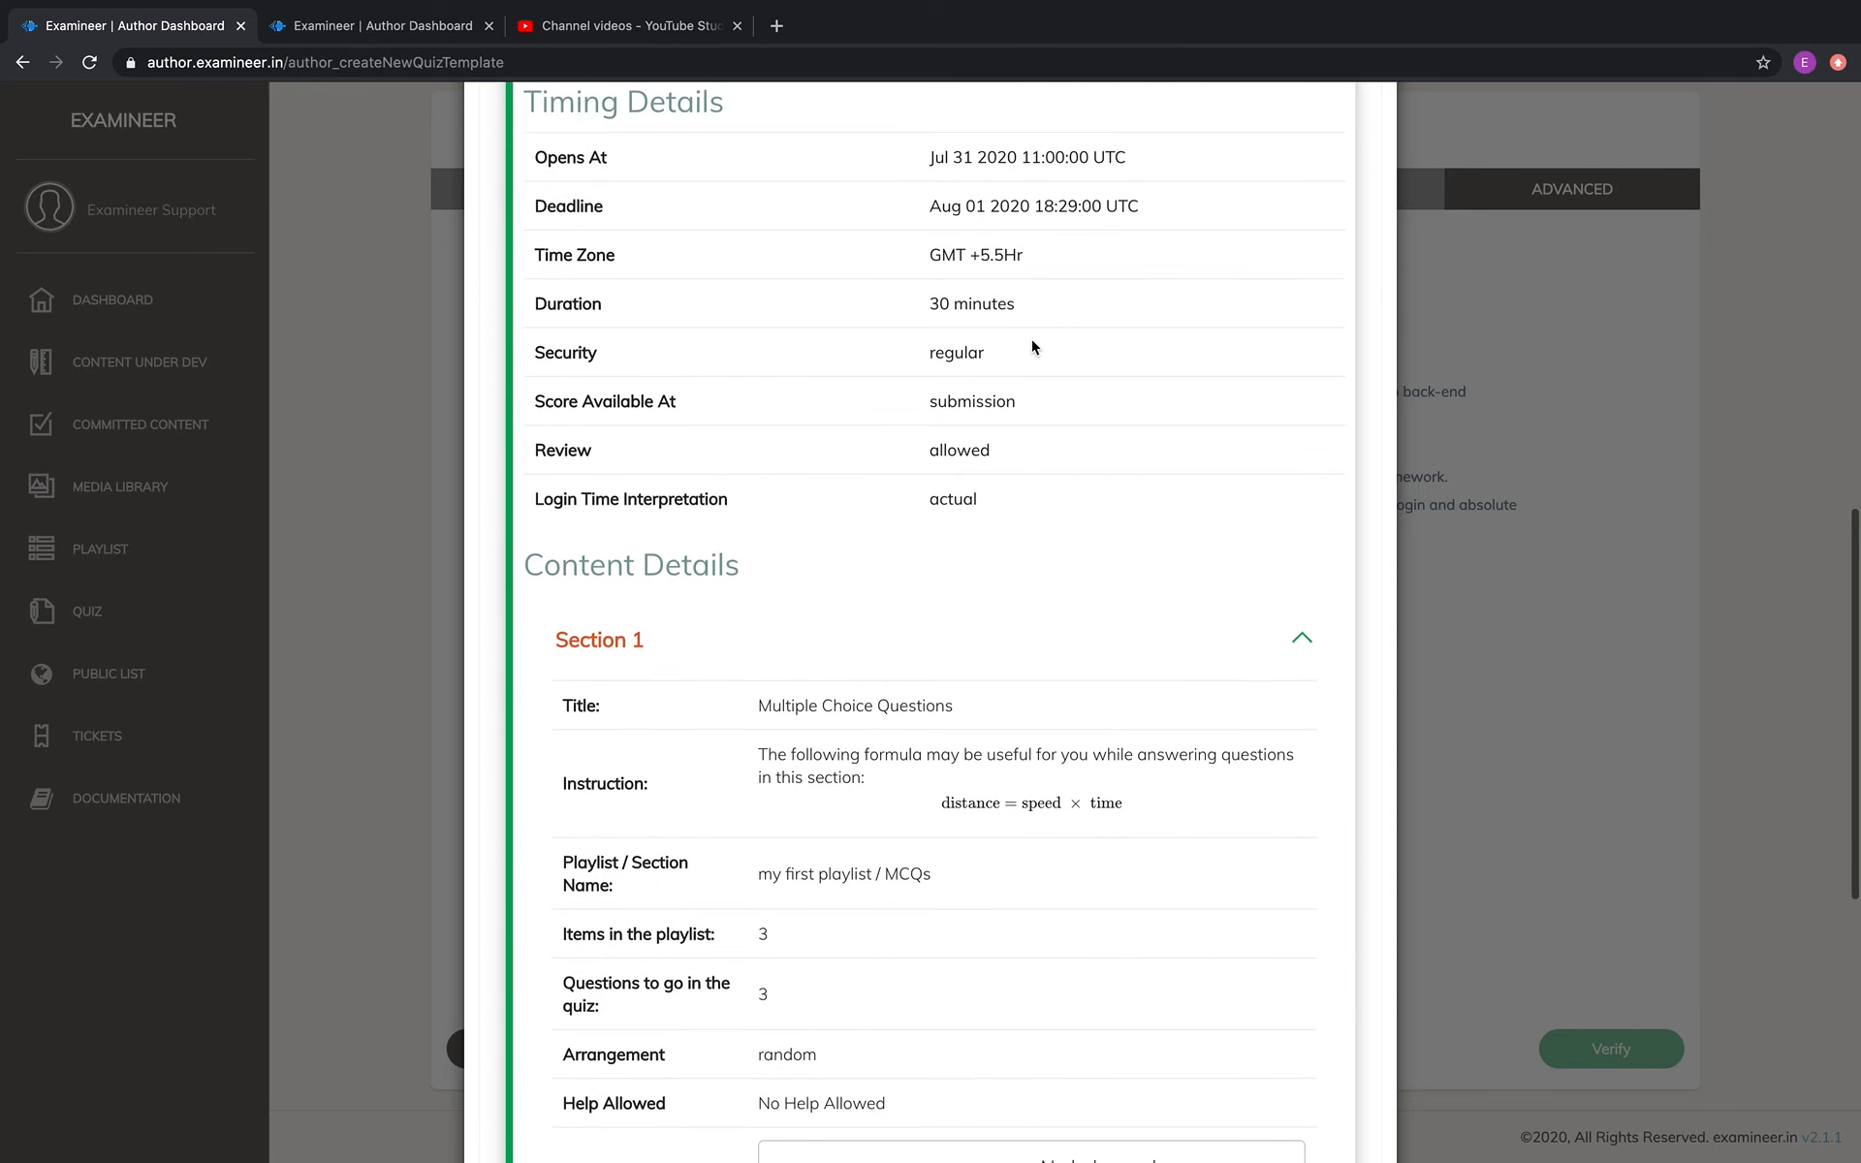
pyautogui.scroll(1, 1033, 346)
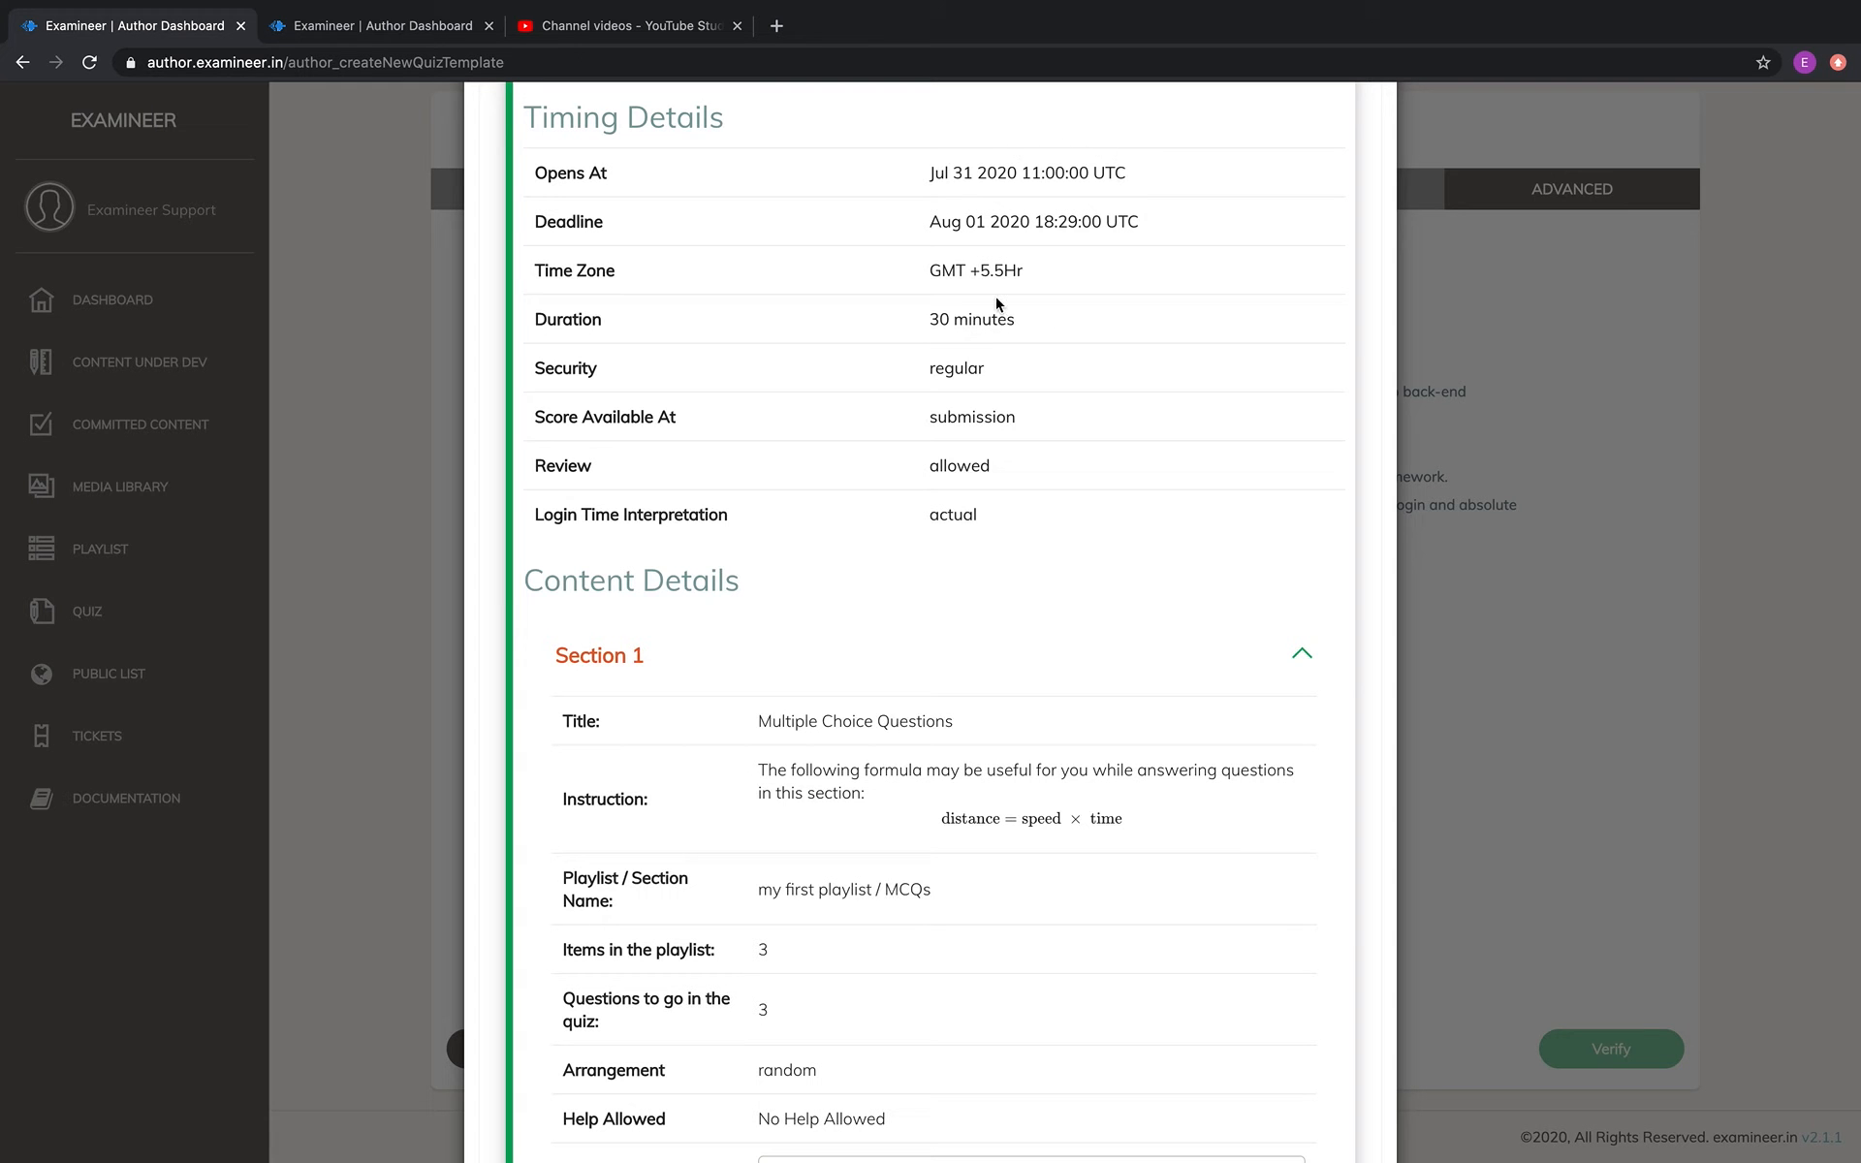
pyautogui.scroll(-8, 1120, 334)
pyautogui.scroll(13, 1119, 331)
pyautogui.scroll(6, 1120, 331)
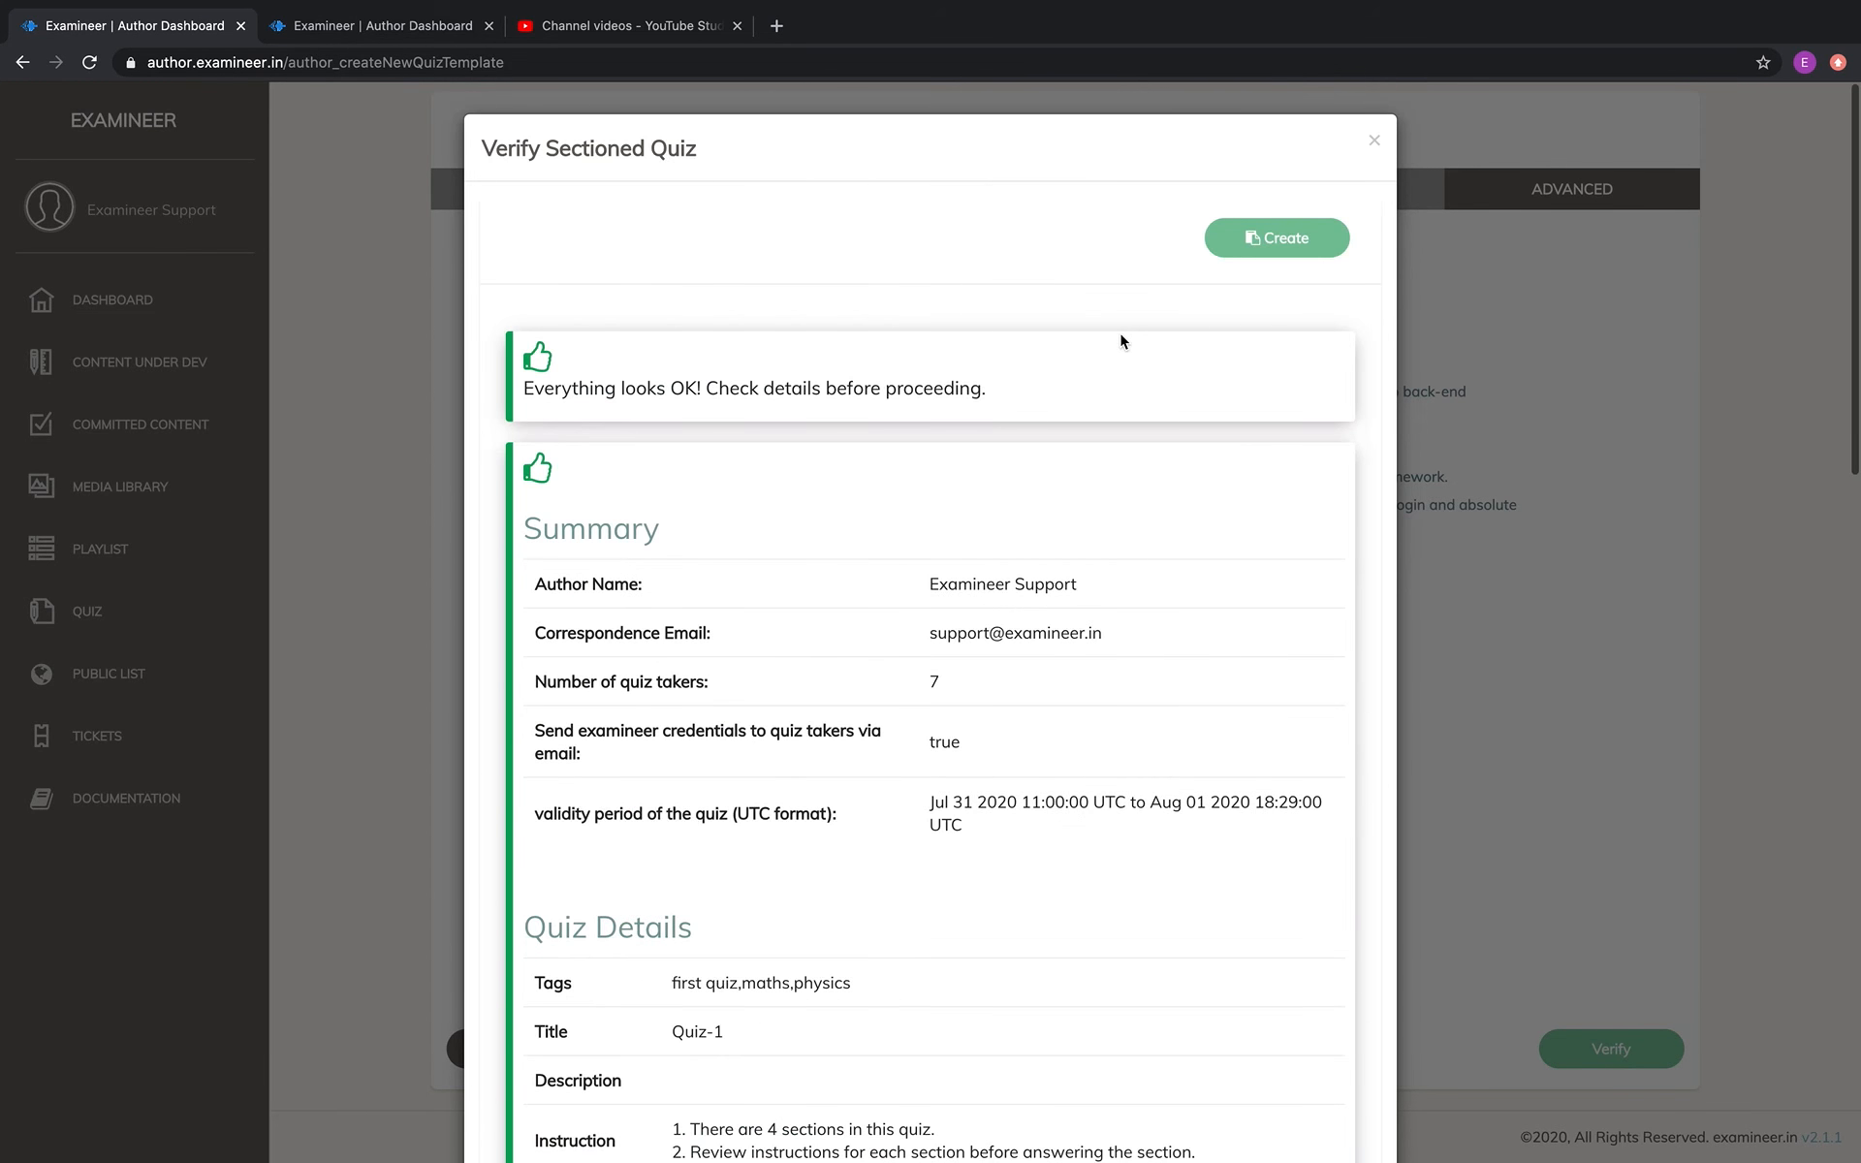
# - Close the verification report, revisit the quiz timings and return to the advanced settings
pyautogui.click(1377, 146)
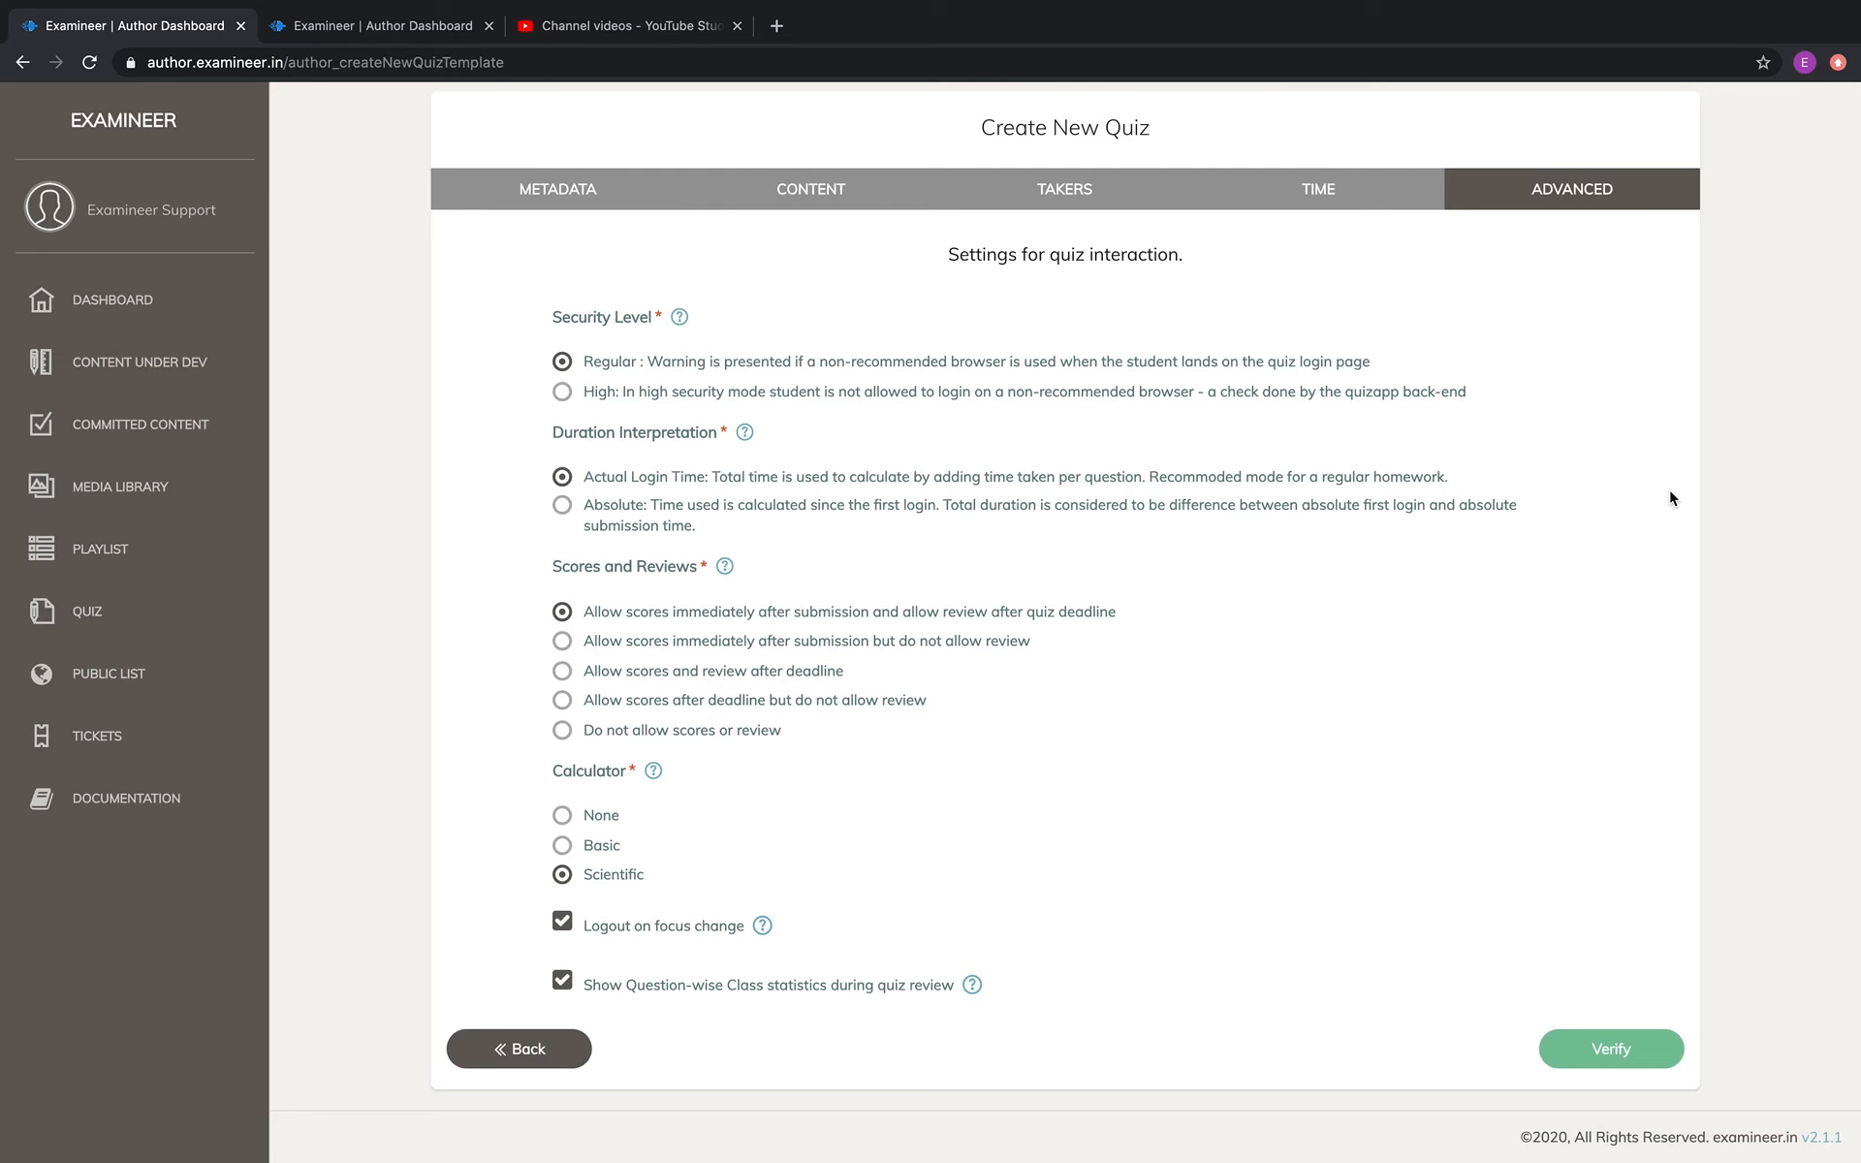
pyautogui.click(579, 1045)
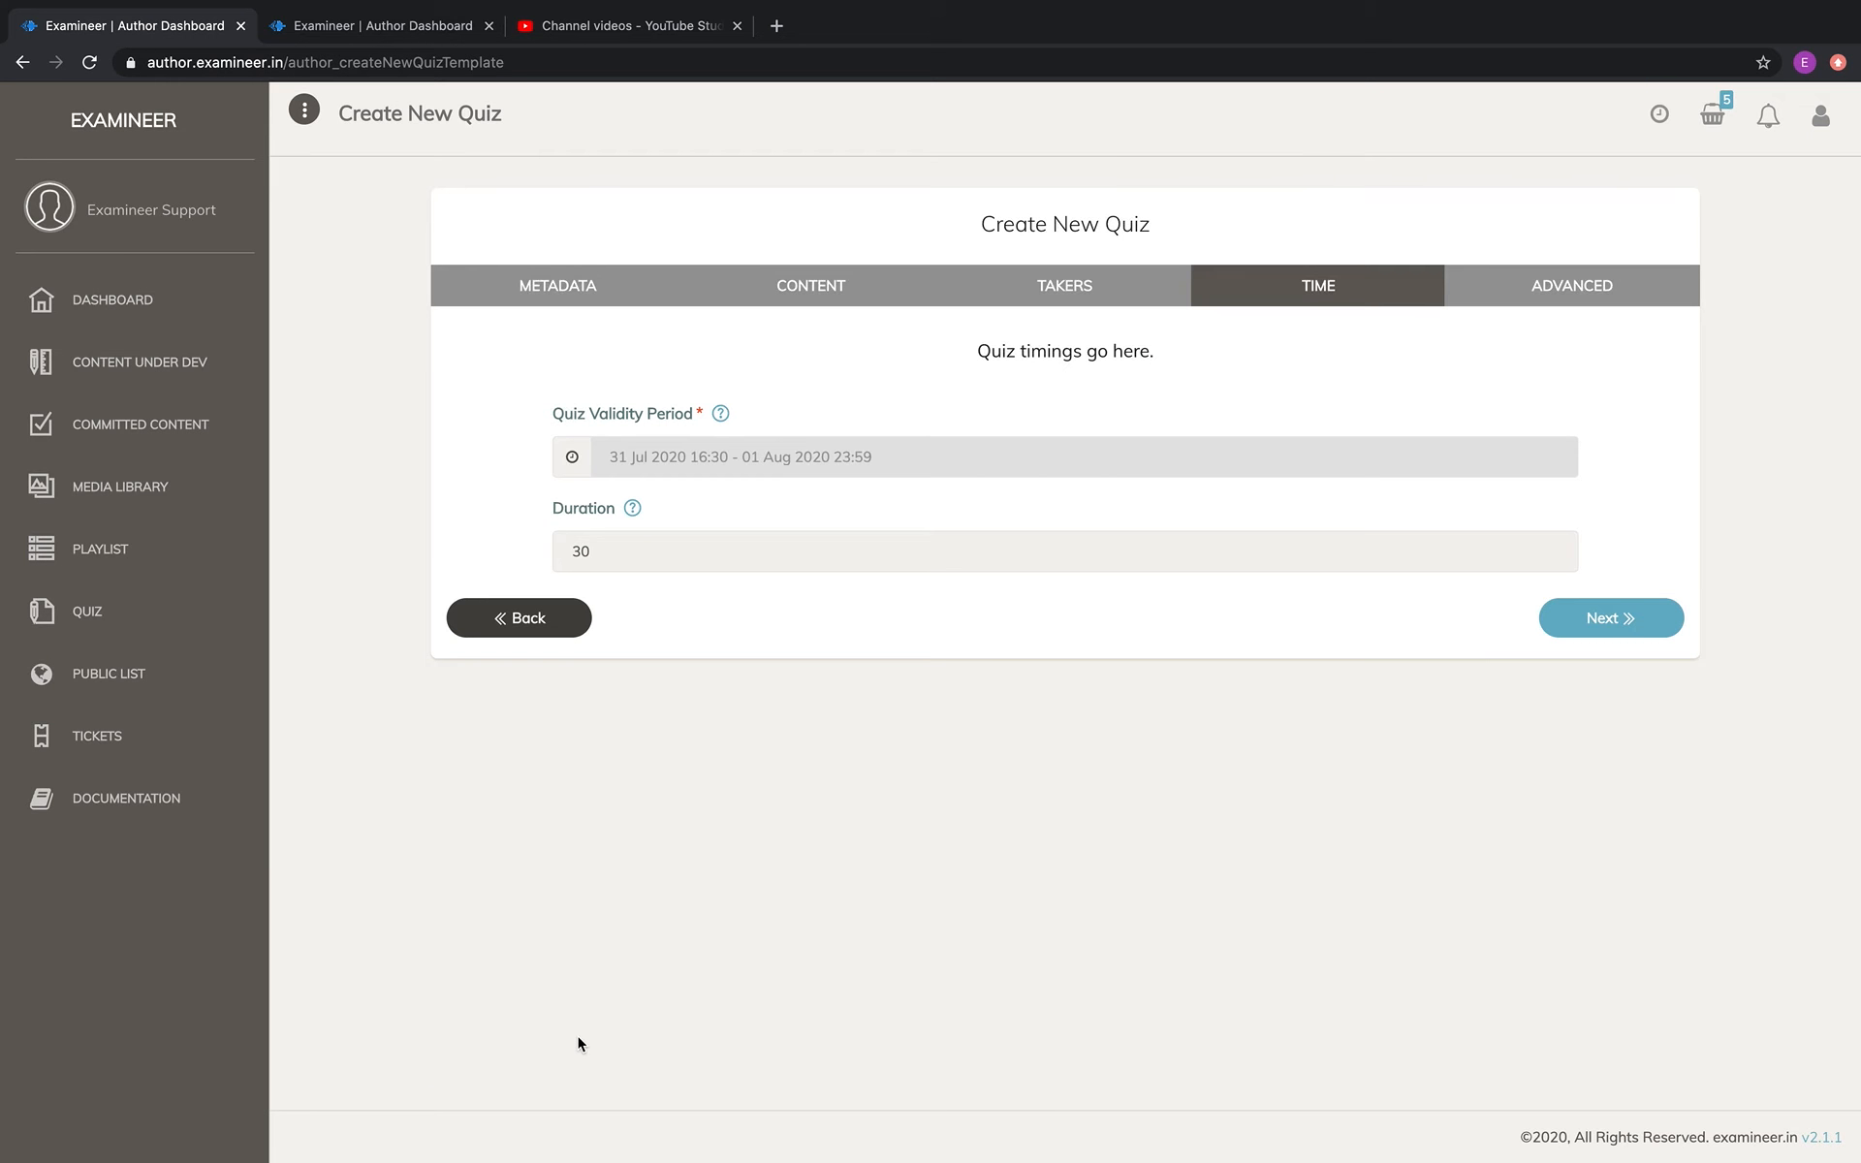
pyautogui.click(1661, 628)
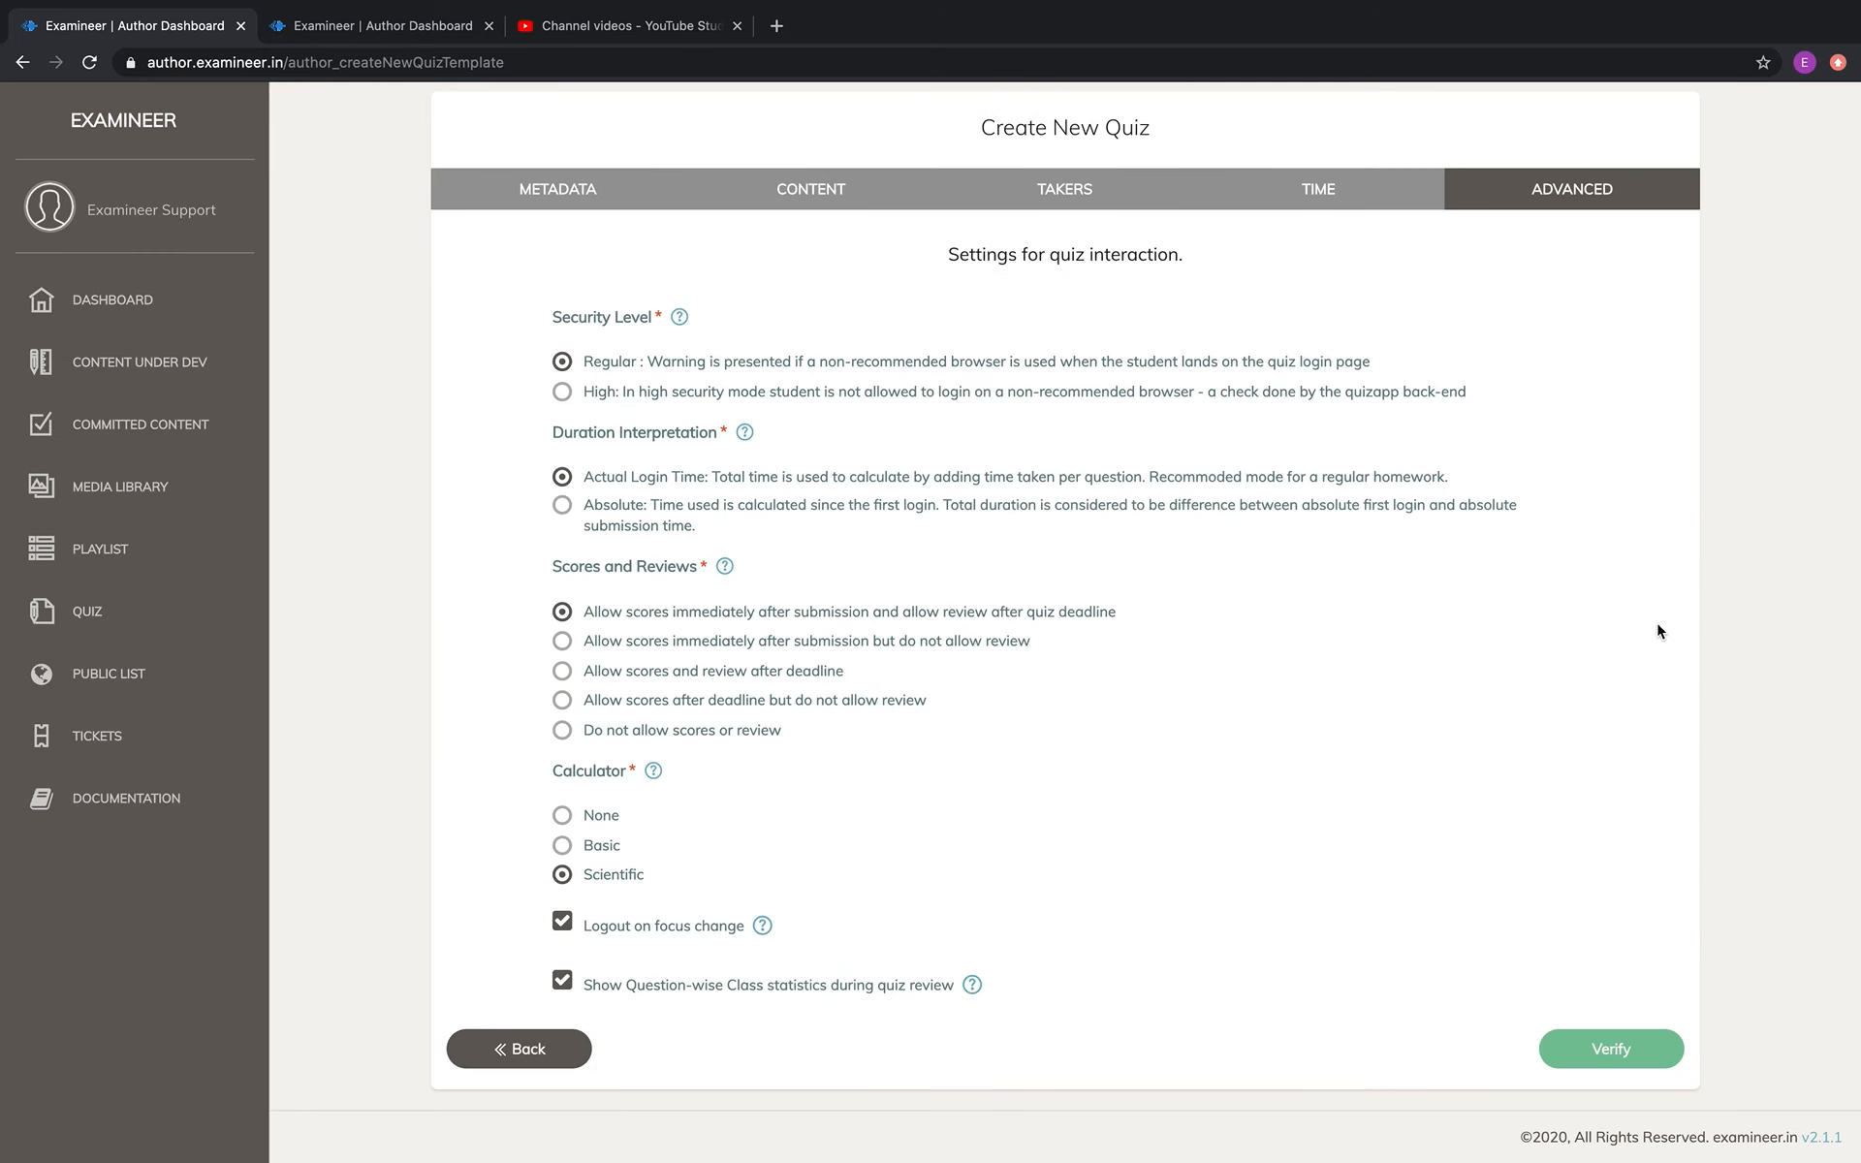
# - Verify the quiz again, check its details once more and create it
pyautogui.click(1636, 1057)
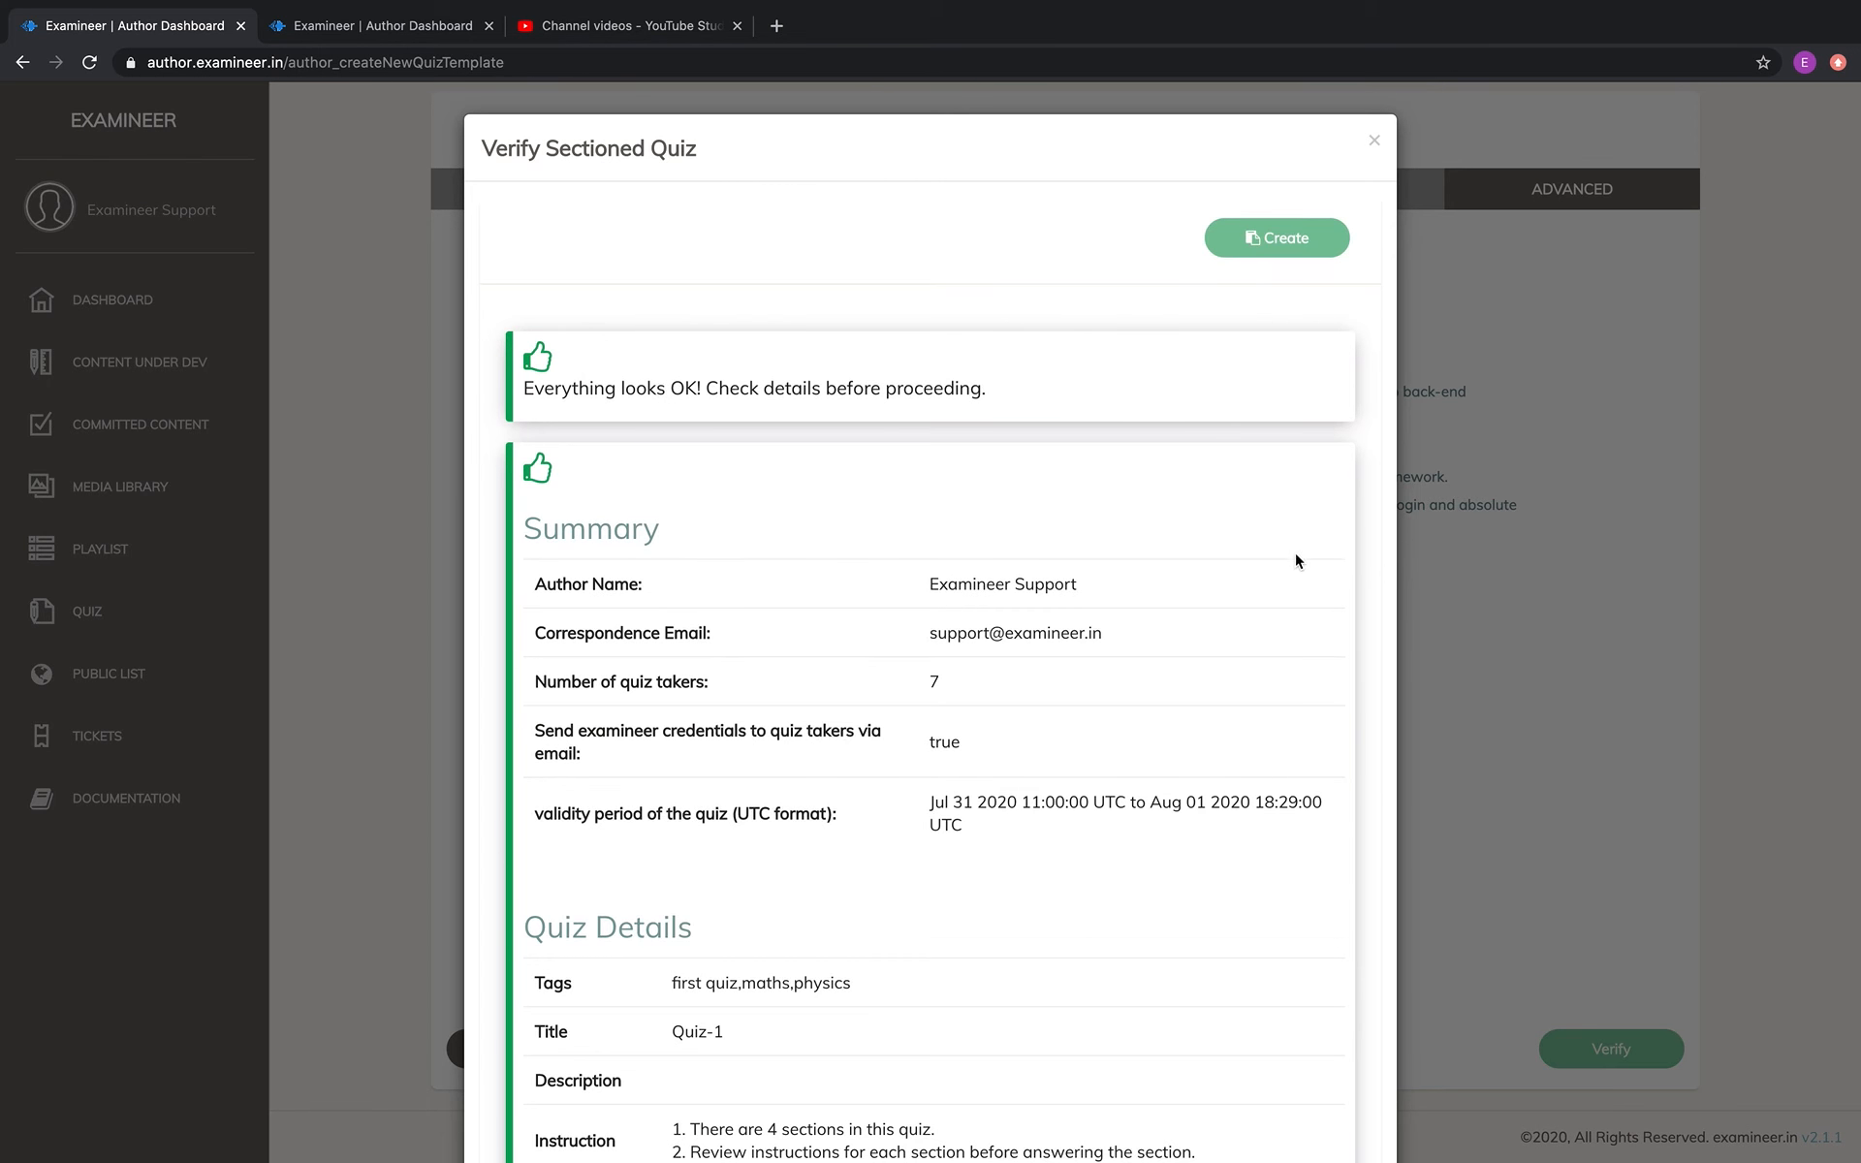
pyautogui.scroll(-10, 1190, 696)
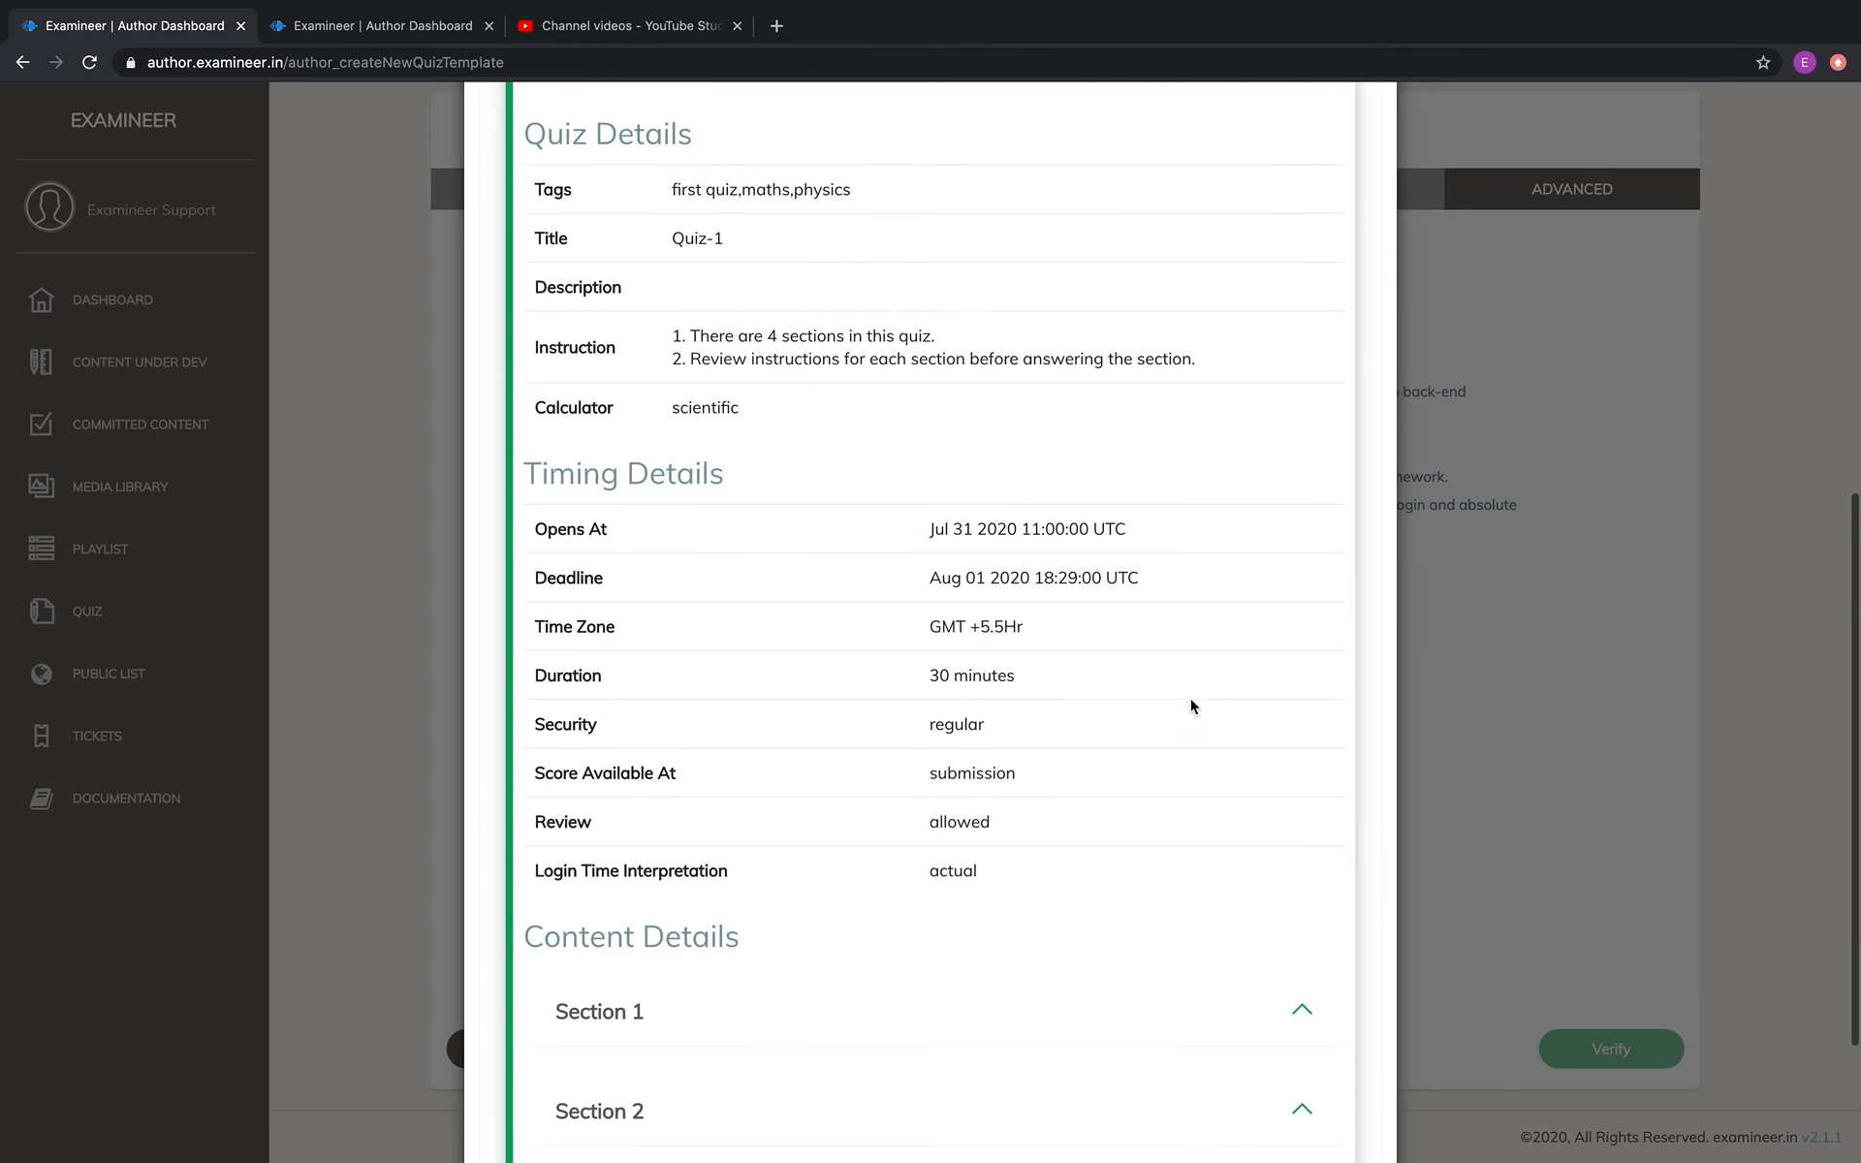
pyautogui.scroll(10, 1190, 696)
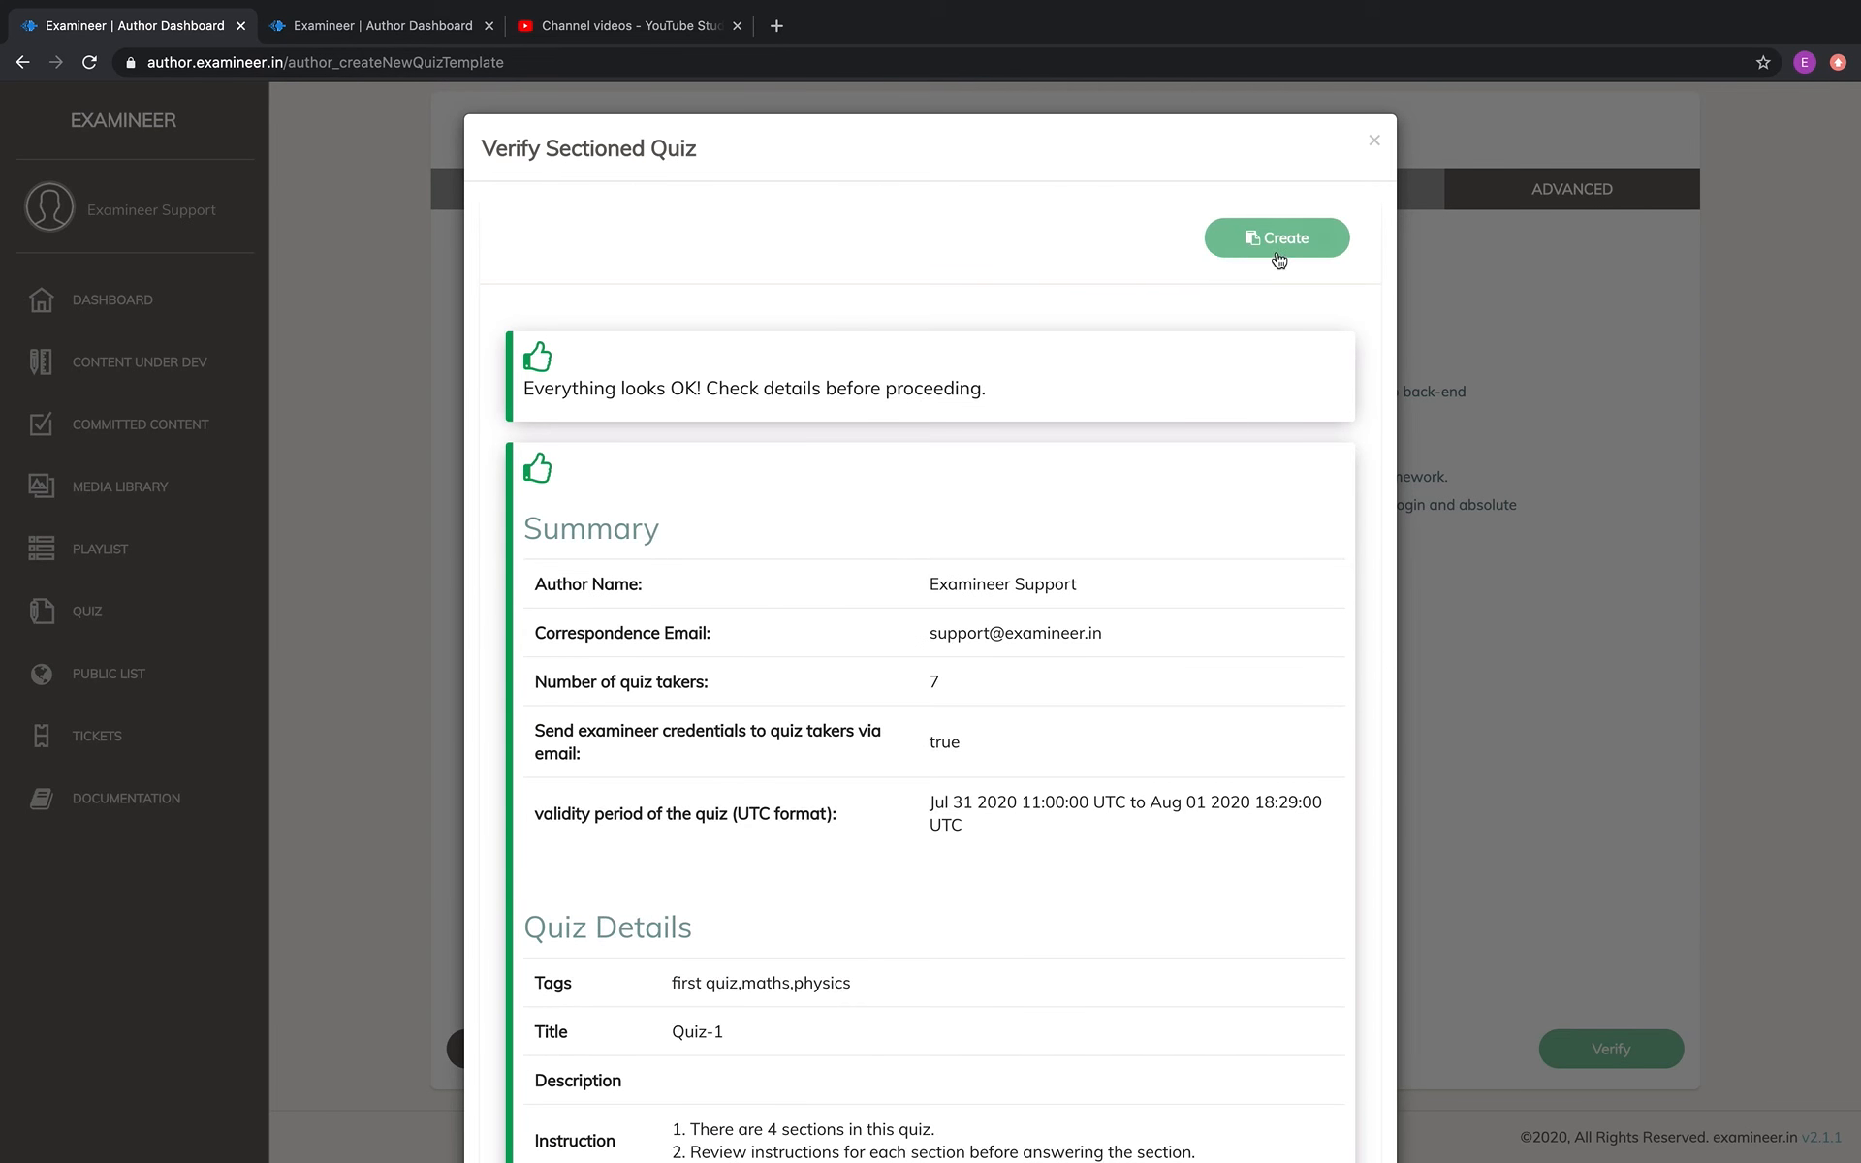
pyautogui.click(1280, 243)
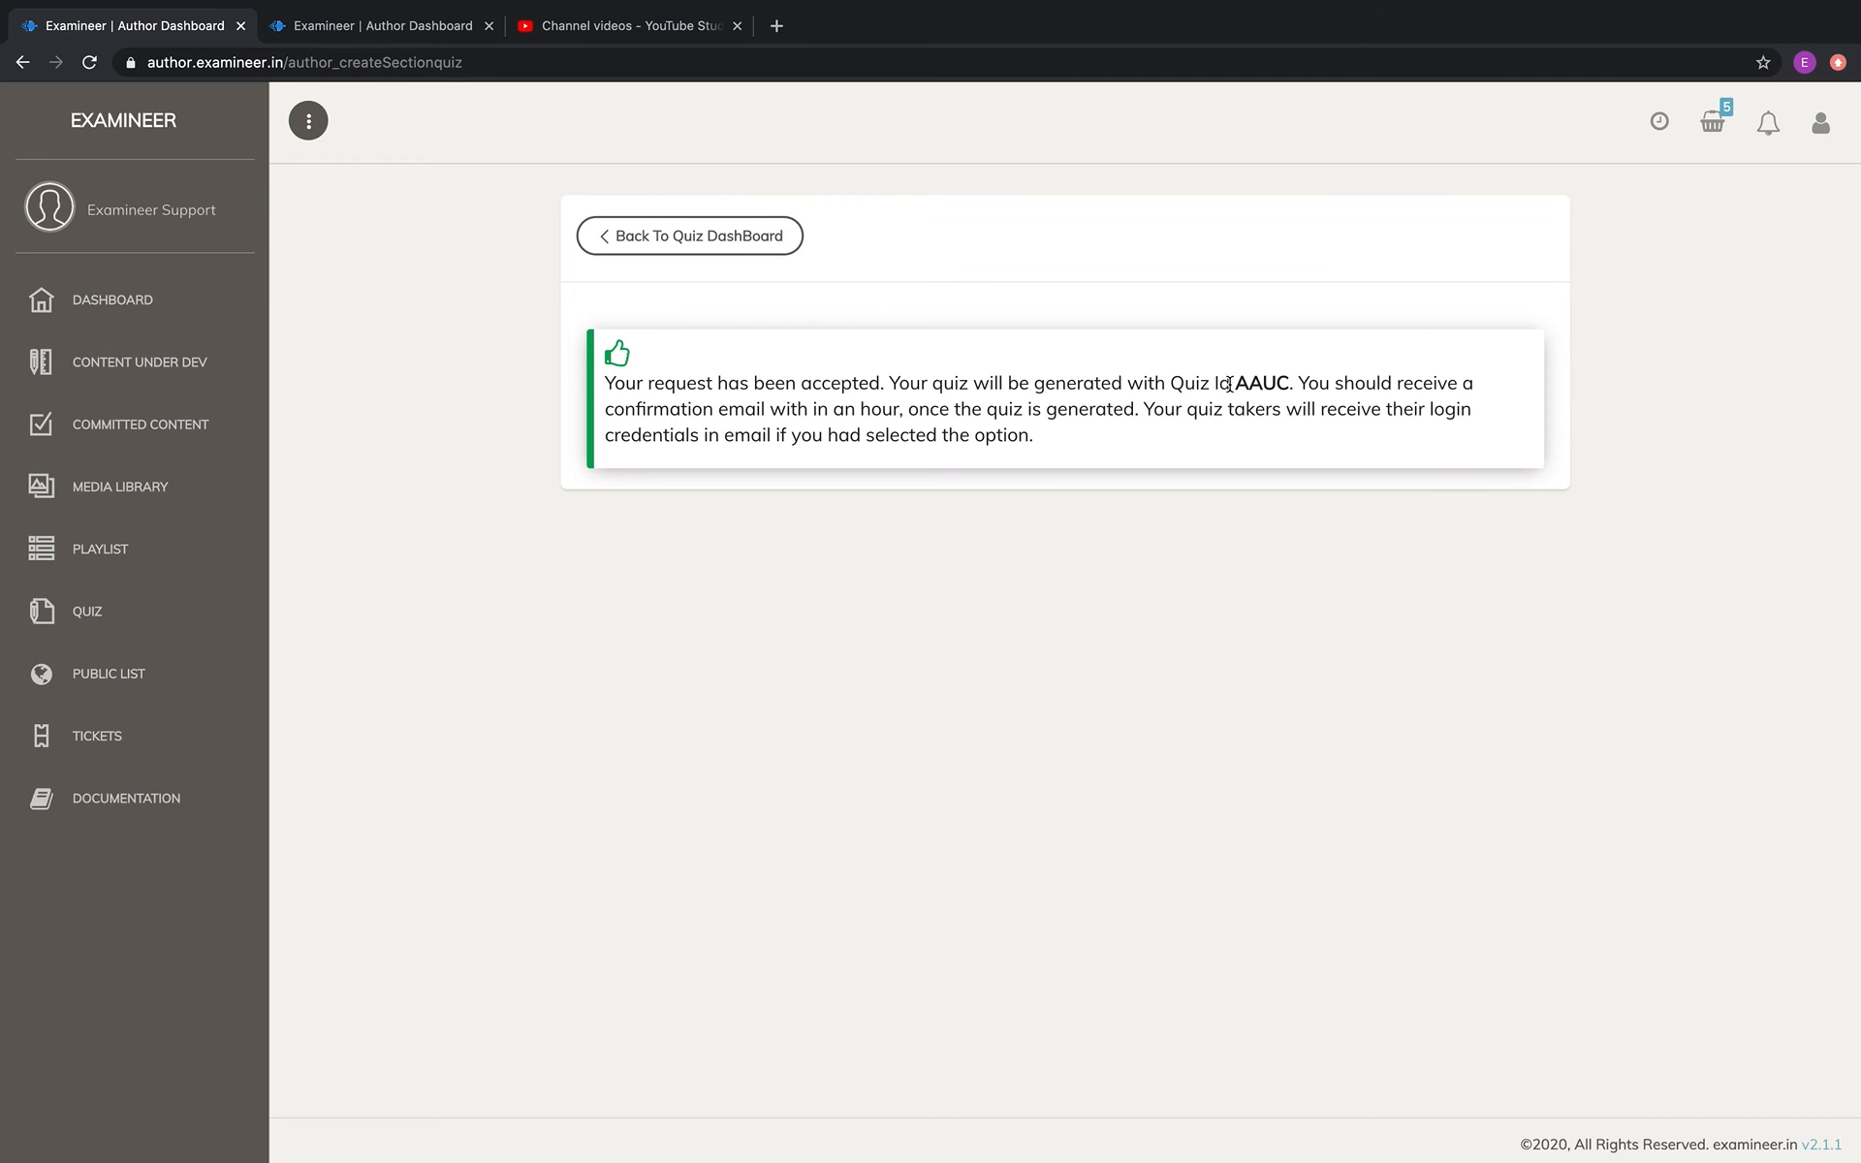
# - Highlight the generated quiz id in the confirmation, return to the dashboard and open the quizzes page
pyautogui.moveTo(1230, 385); pyautogui.dragTo(1300, 385)
pyautogui.click(1303, 385)
pyautogui.click(758, 251)
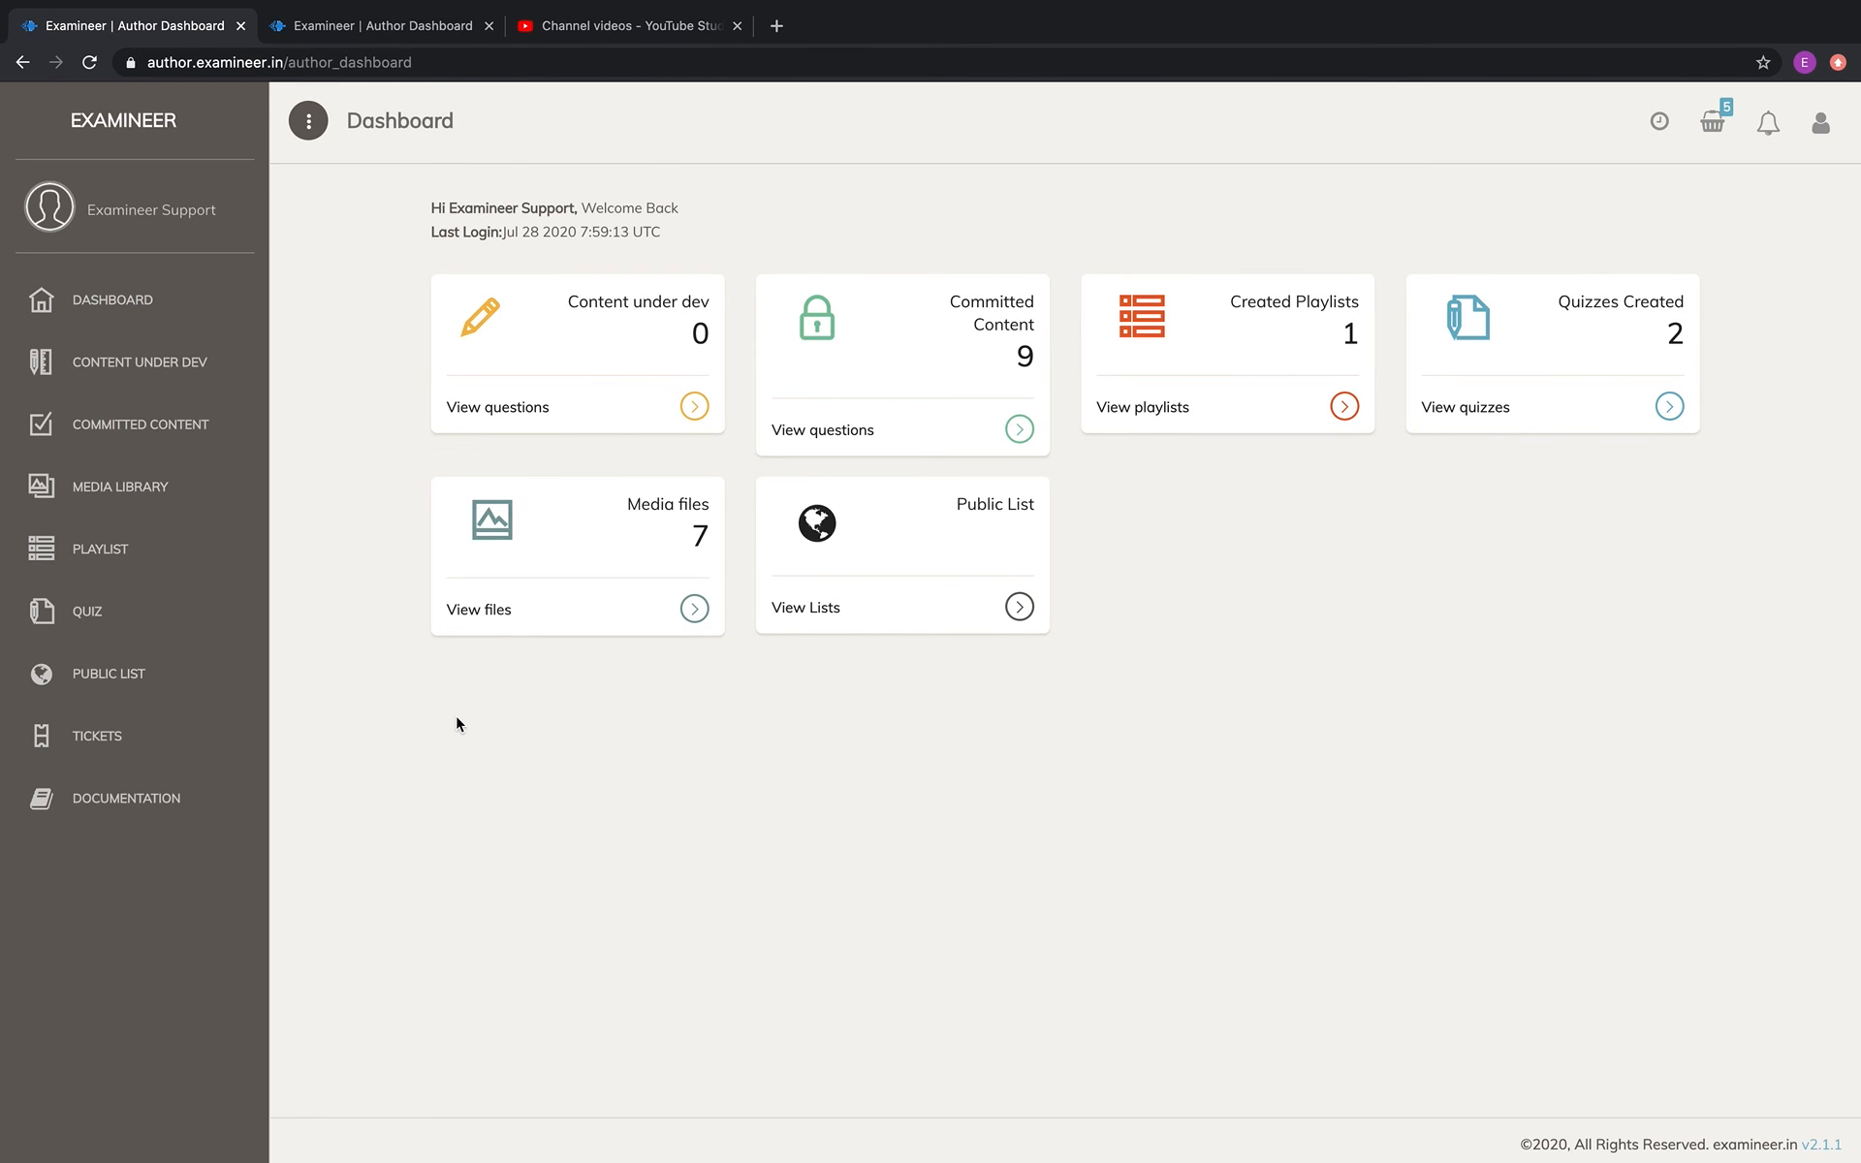
pyautogui.click(103, 619)
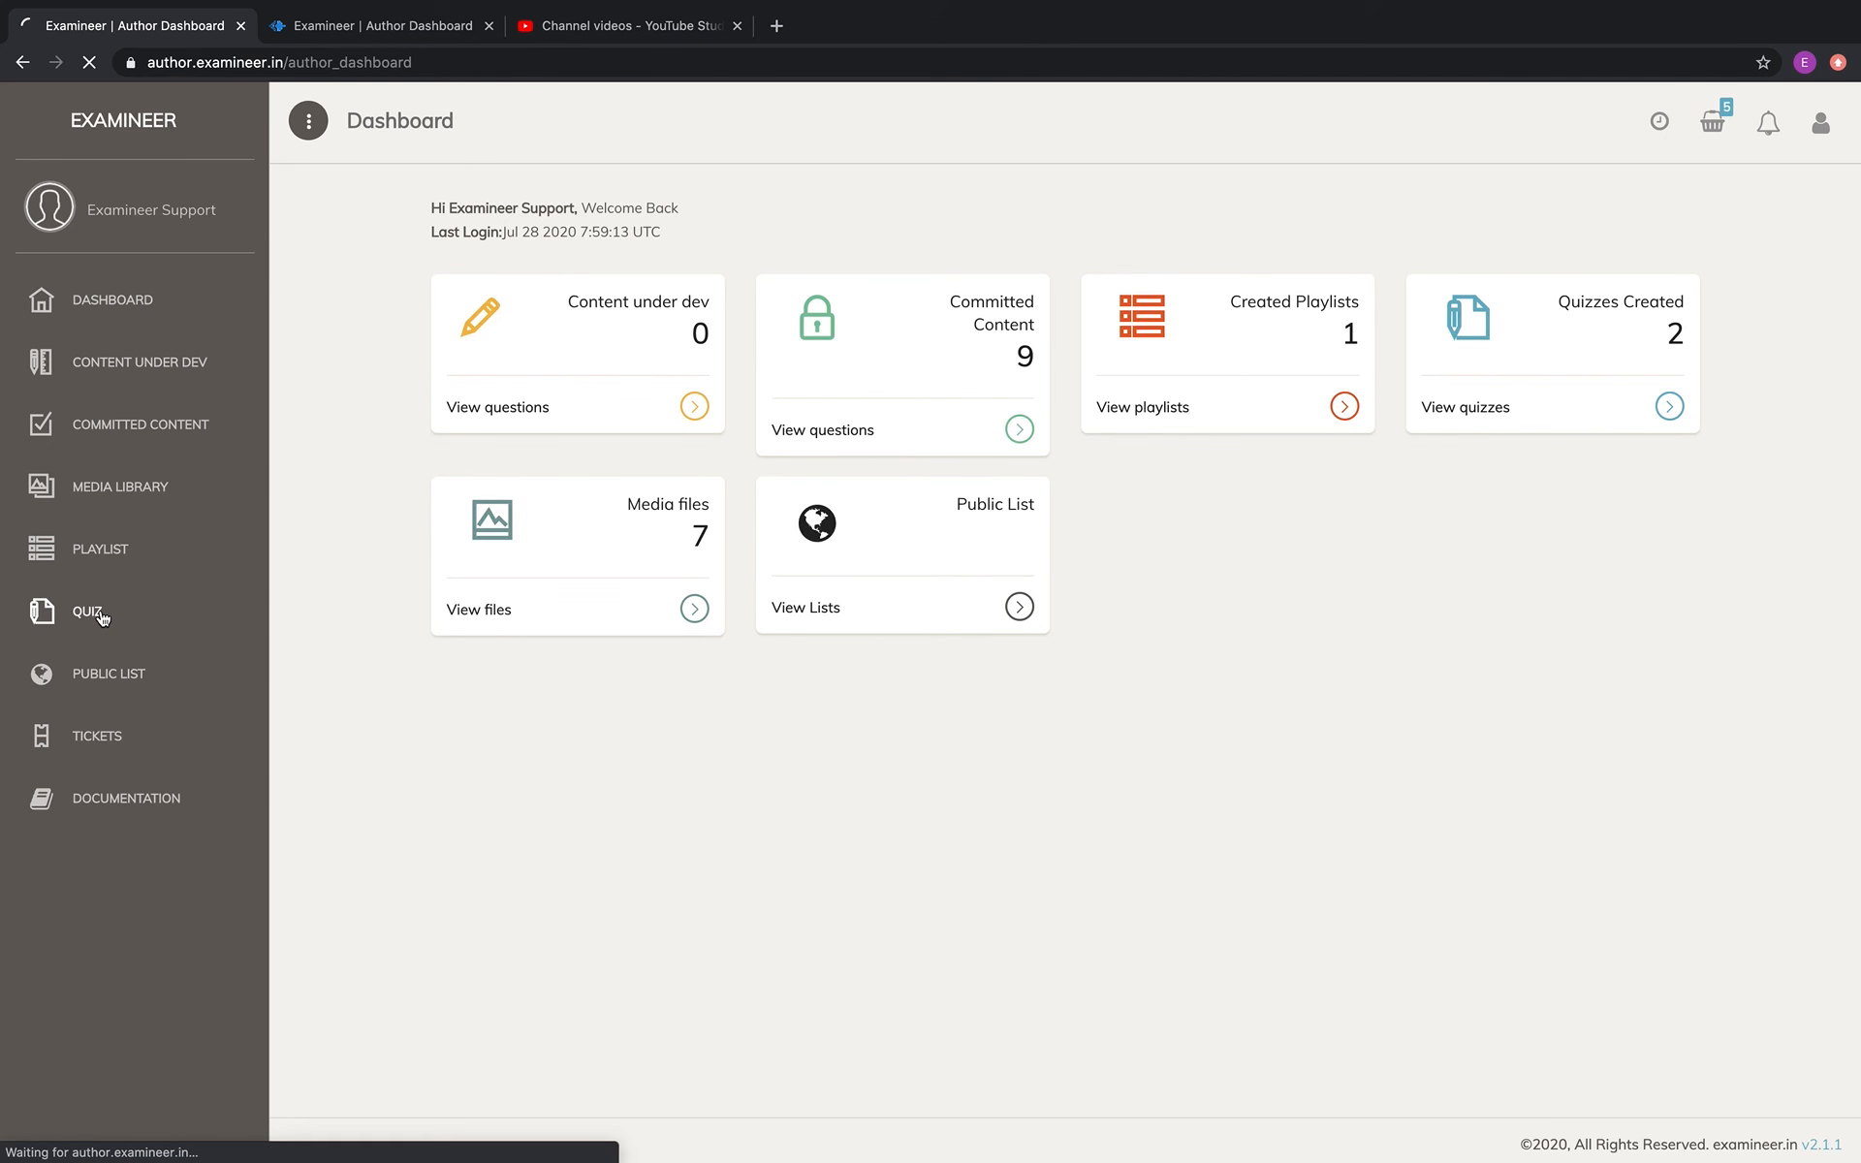